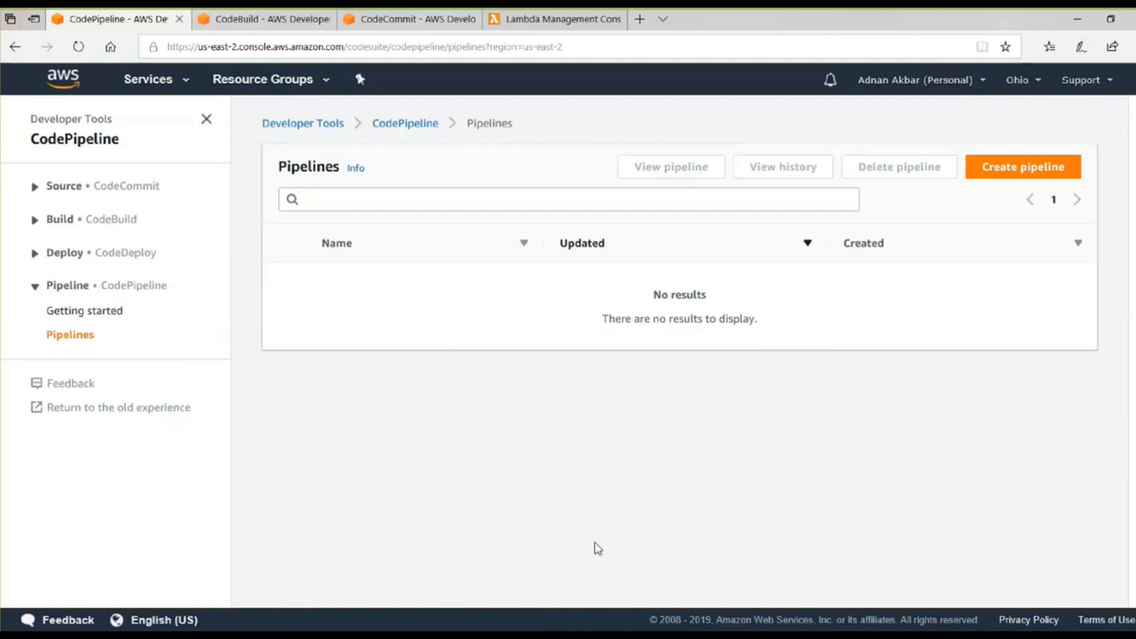
# Check the CodeCommit repositories and start creating a new build project in CodeBuild.
pyautogui.click(393, 26)
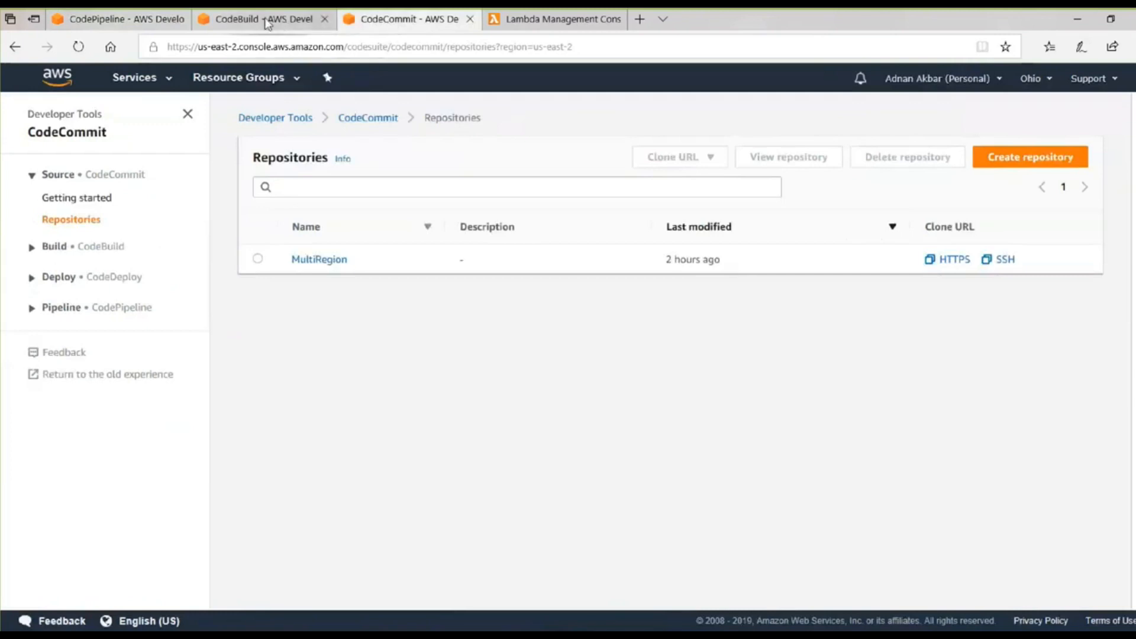
pyautogui.click(334, 23)
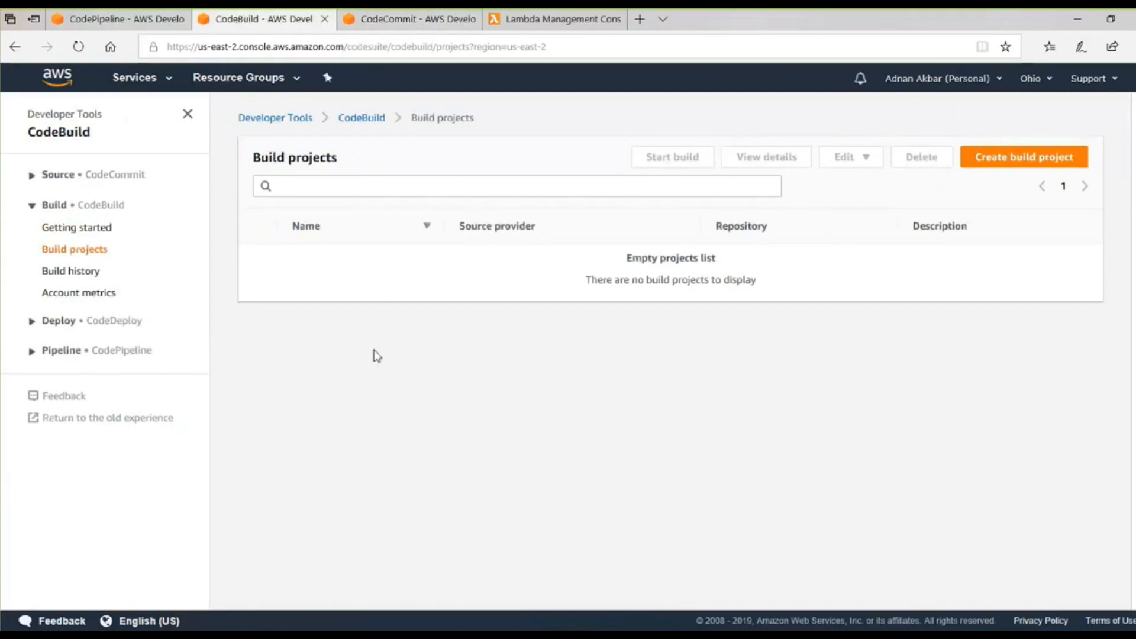
pyautogui.click(999, 168)
# Examine the buildspec.yml file in the MultiRegion repository in CodeCommit.
pyautogui.click(416, 23)
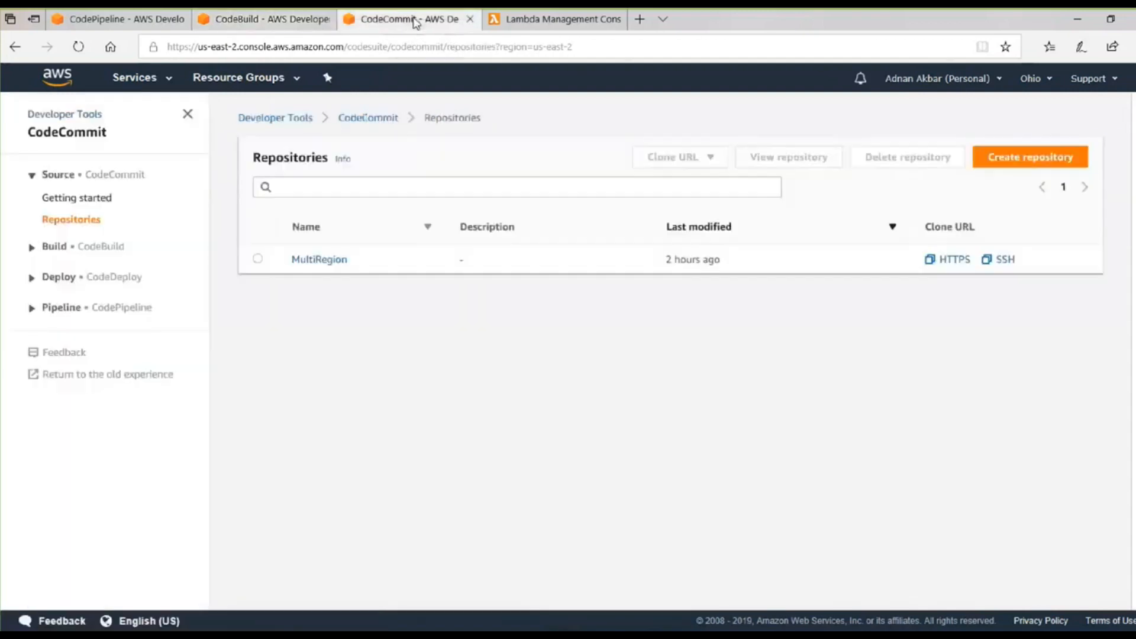
pyautogui.click(359, 120)
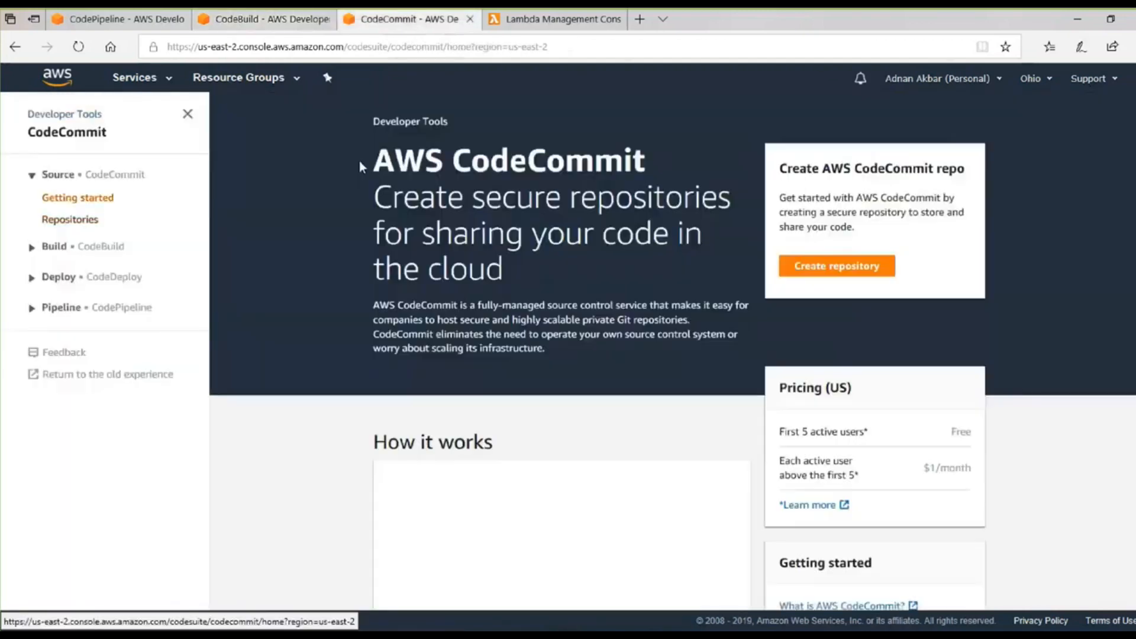
pyautogui.click(94, 223)
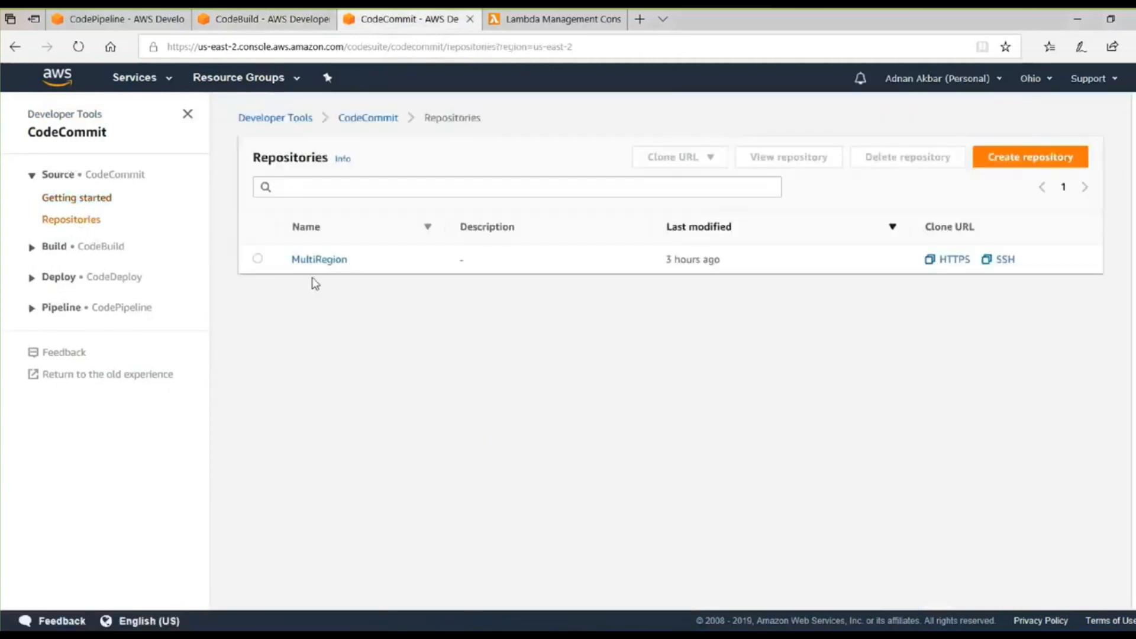
pyautogui.click(319, 260)
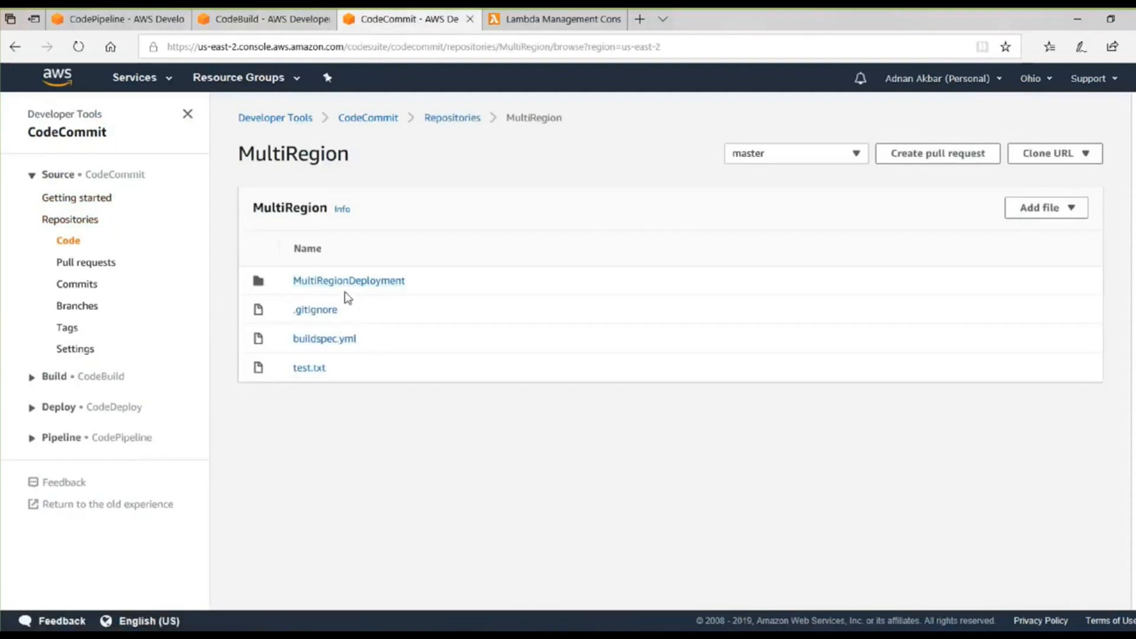
pyautogui.click(326, 340)
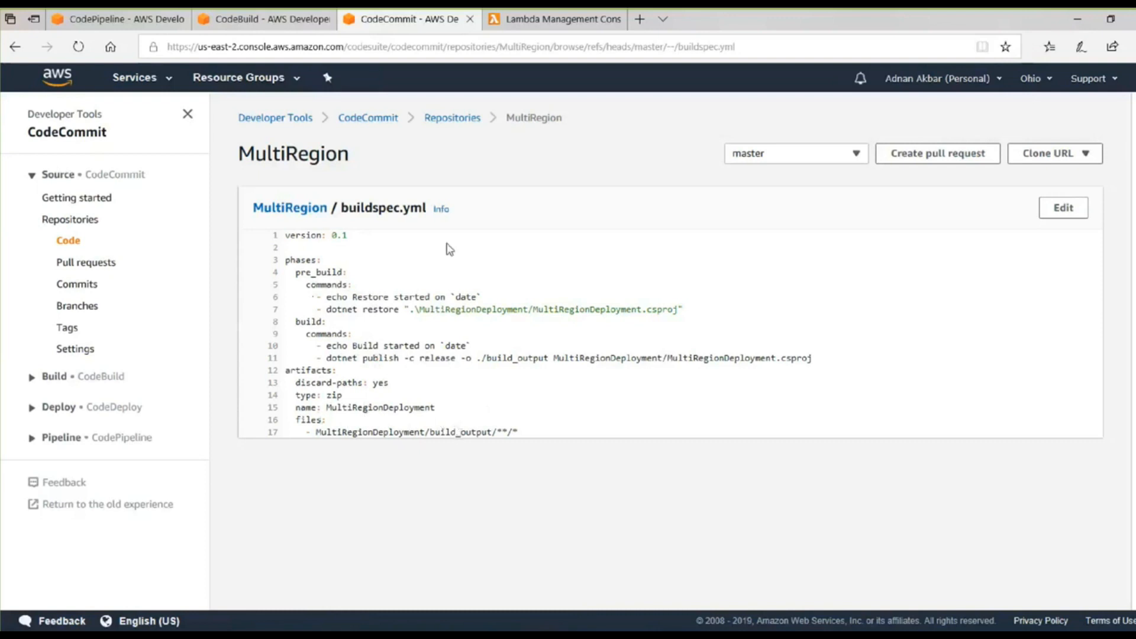
# Return to the new CodeBuild project form and name the project muti-region.
pyautogui.click(266, 19)
pyautogui.click(210, 261)
pyautogui.write('mut')
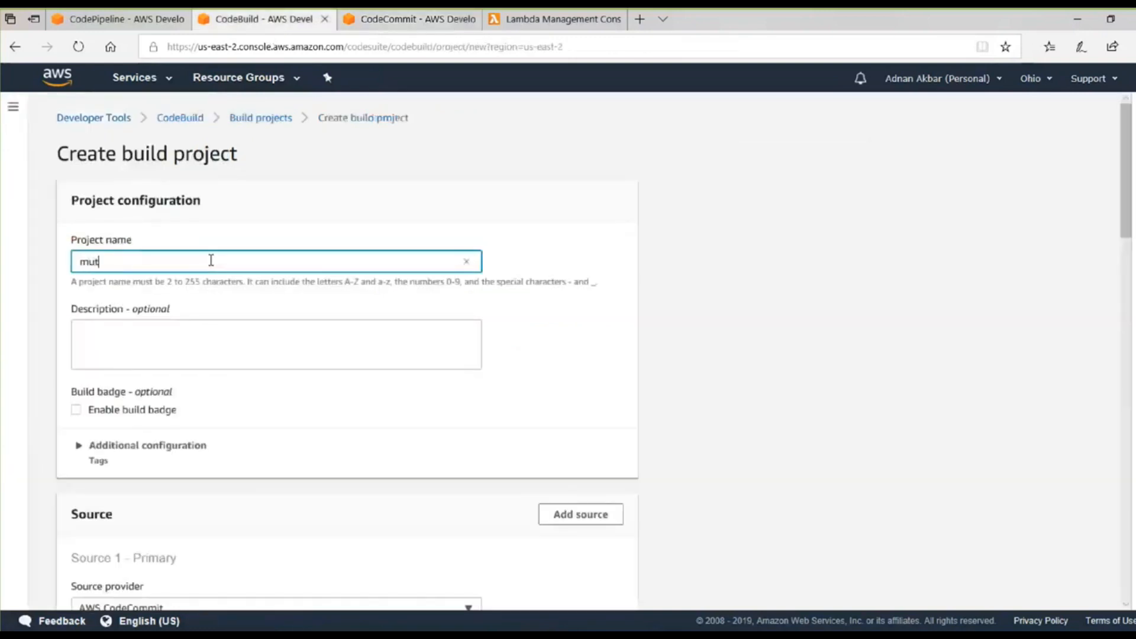
pyautogui.write('i-region')
# Set the build project's primary source repository to MultiRegion, with AWS CodeCommit as the source provider.
pyautogui.scroll(-4, 716, 409)
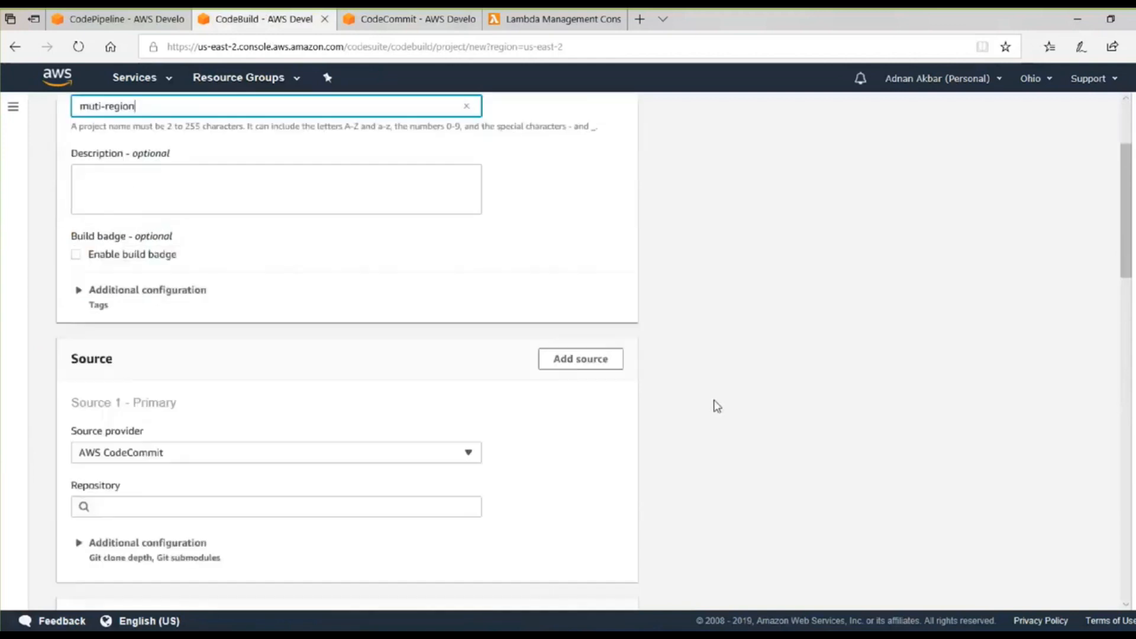
pyautogui.scroll(4, 714, 406)
pyautogui.scroll(-1, 707, 399)
pyautogui.scroll(1, 707, 399)
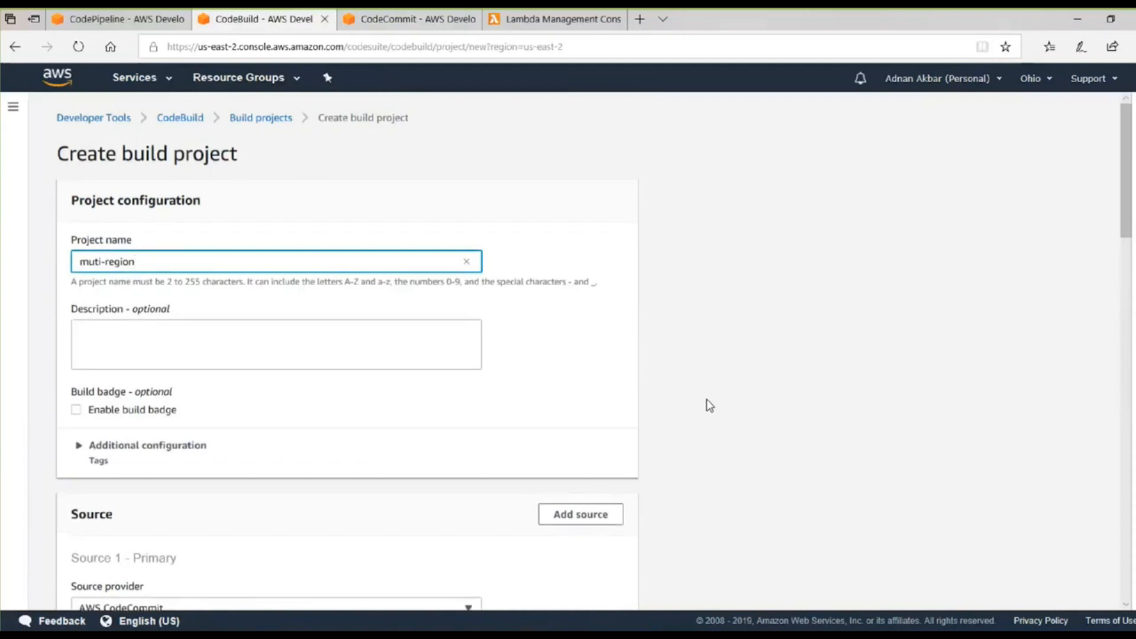
pyautogui.scroll(-5, 708, 406)
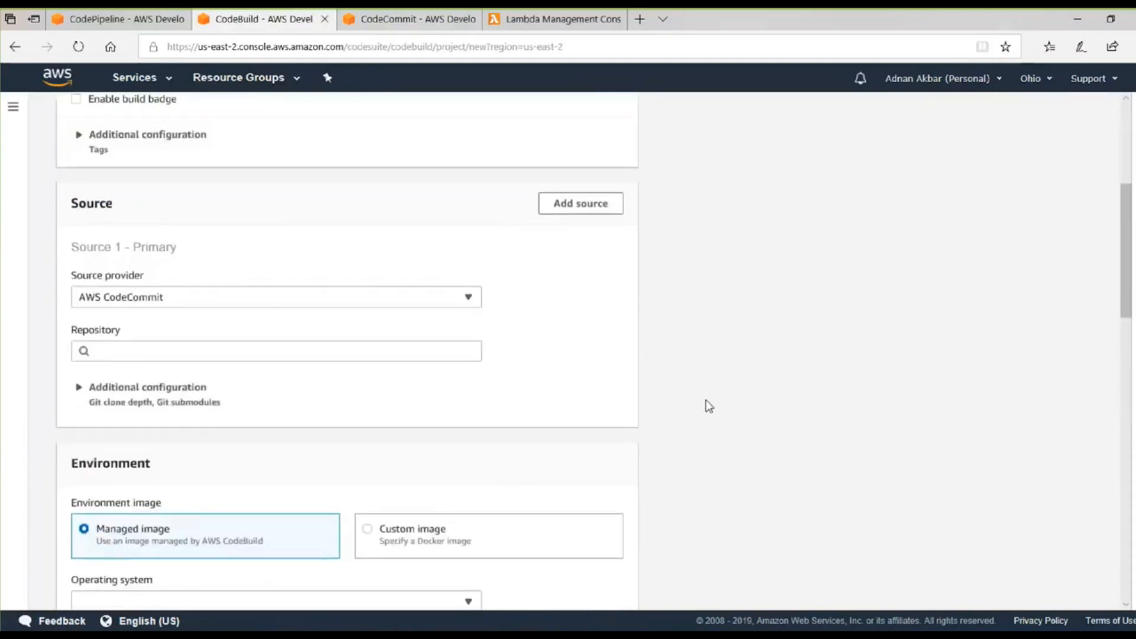
pyautogui.scroll(1, 705, 402)
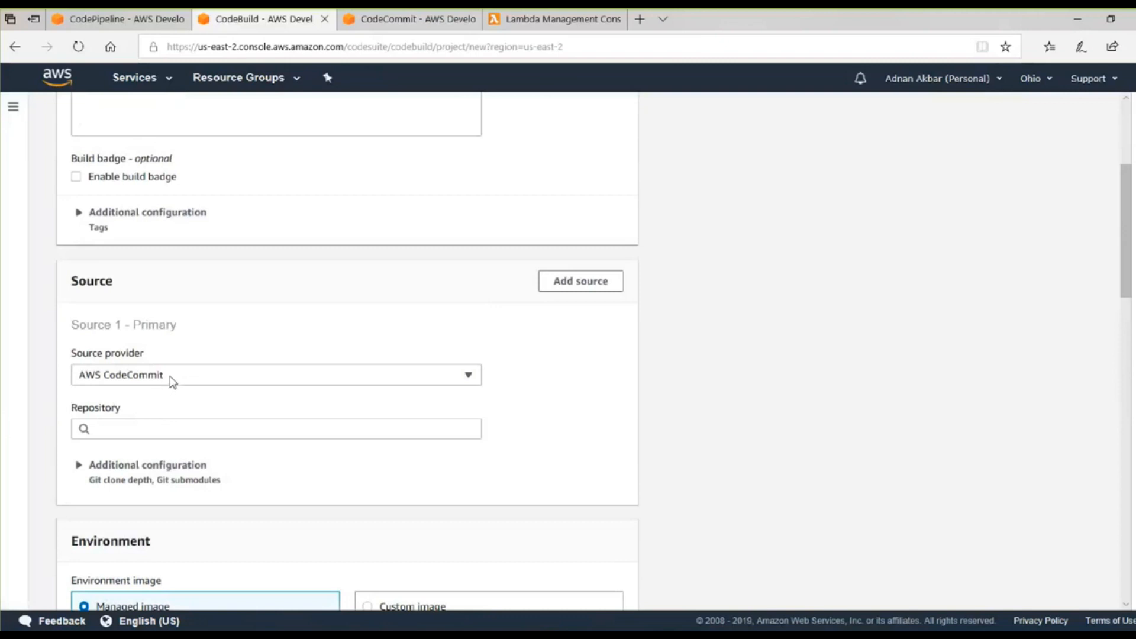
pyautogui.click(165, 419)
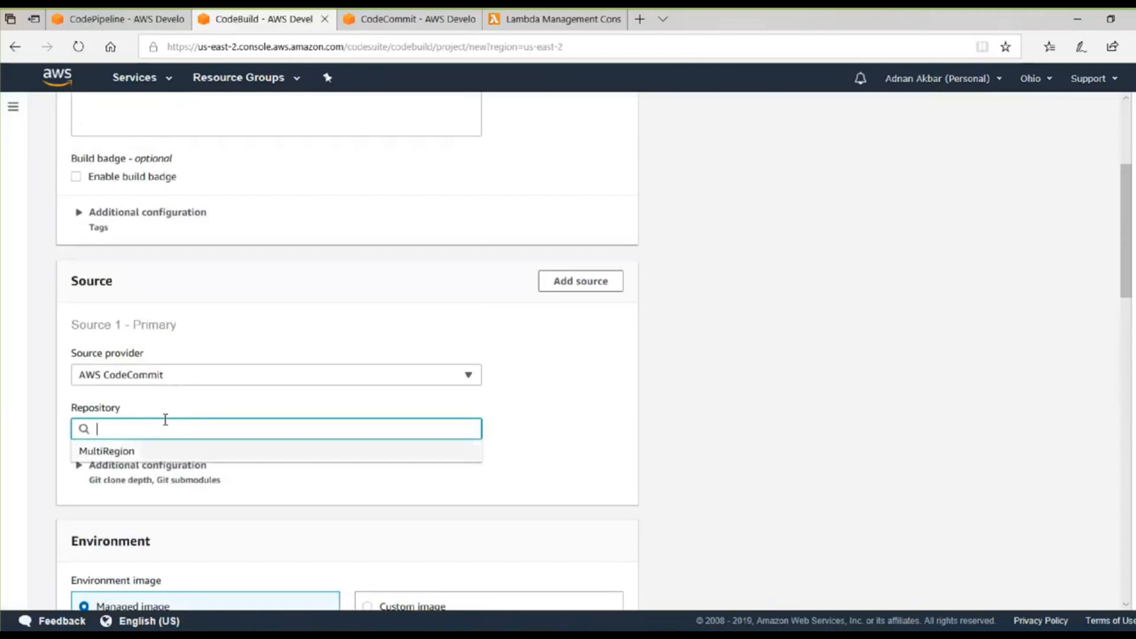
pyautogui.click(148, 458)
# Configure the managed build environment with the Ubuntu operating system, the .NET Core runtime and the aws/codebuild/dot-net:core-2.1 image.
pyautogui.scroll(-3, 157, 455)
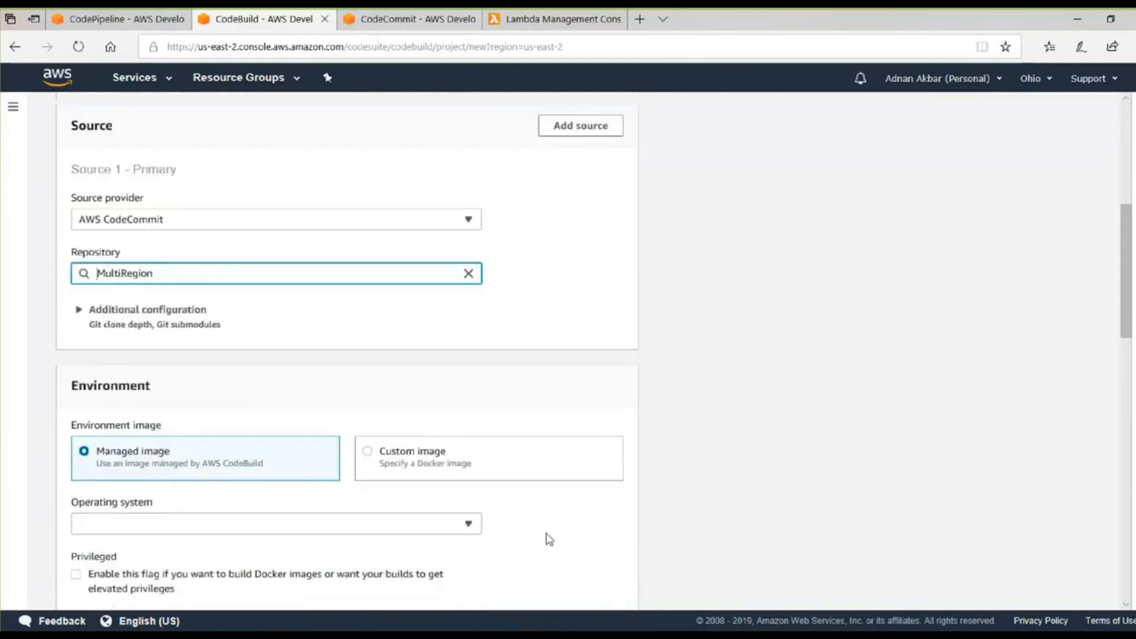
pyautogui.scroll(-1, 320, 408)
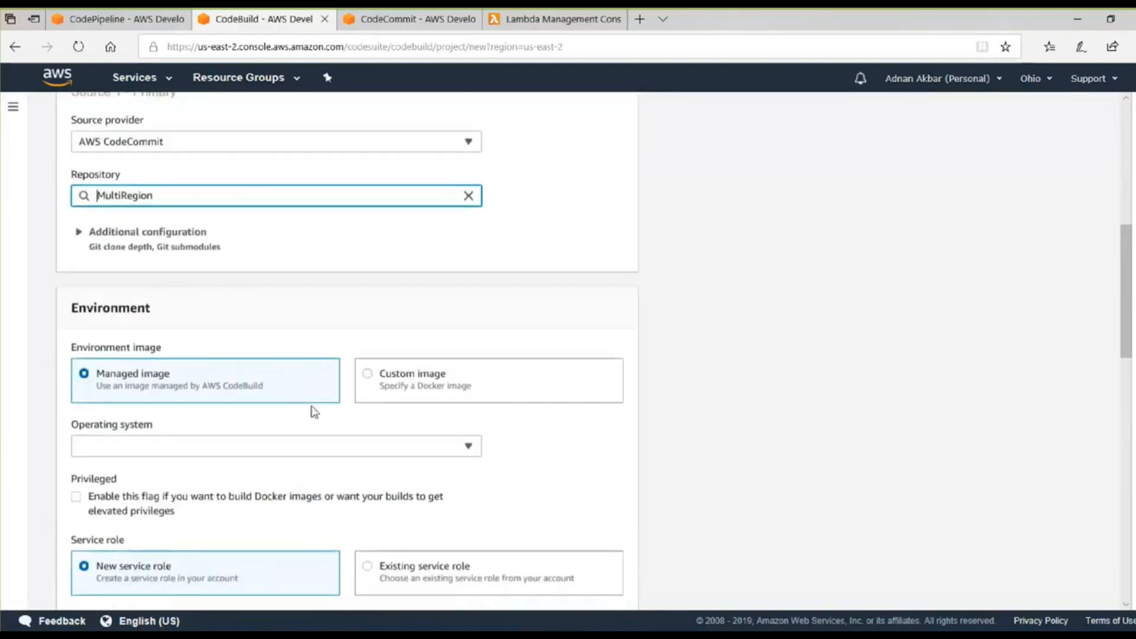
pyautogui.click(231, 454)
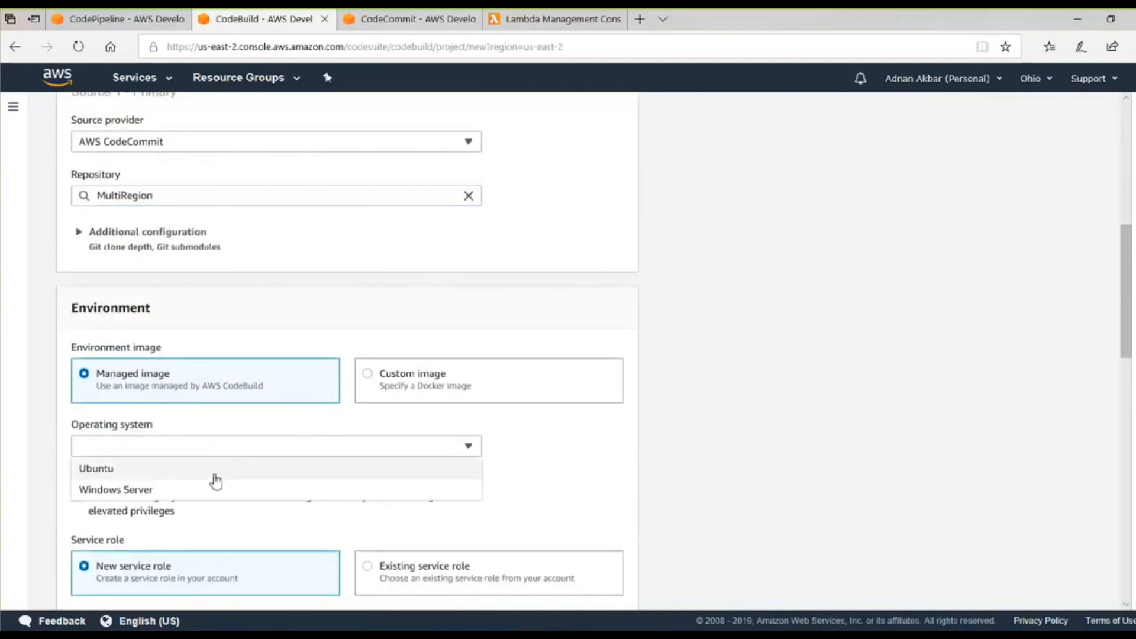
pyautogui.click(216, 472)
pyautogui.scroll(-1, 125, 408)
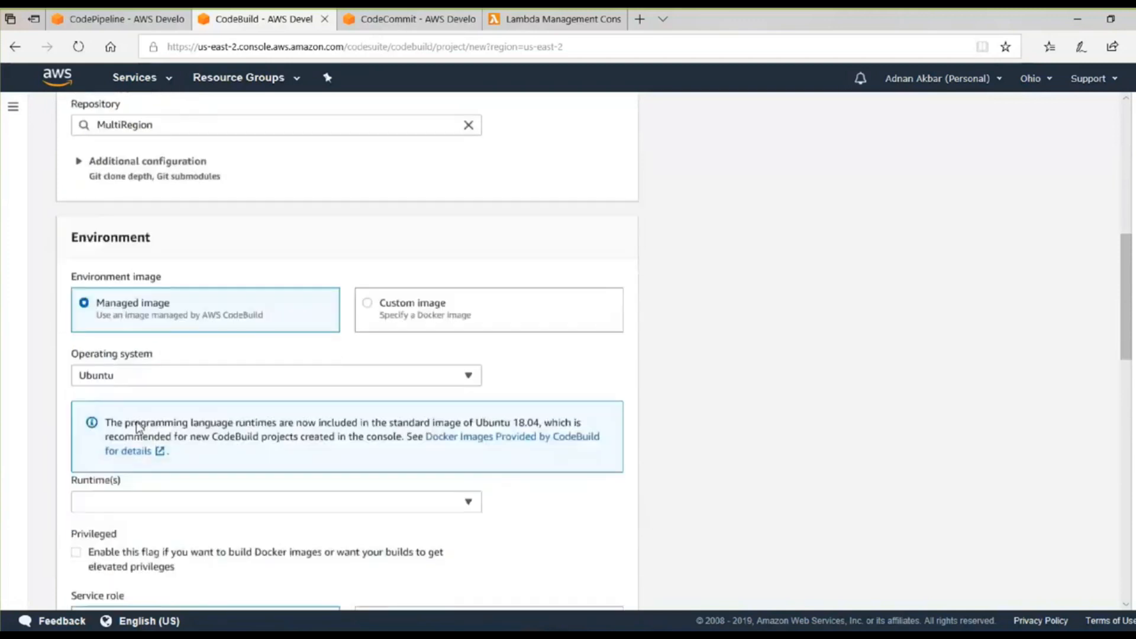
pyautogui.click(132, 500)
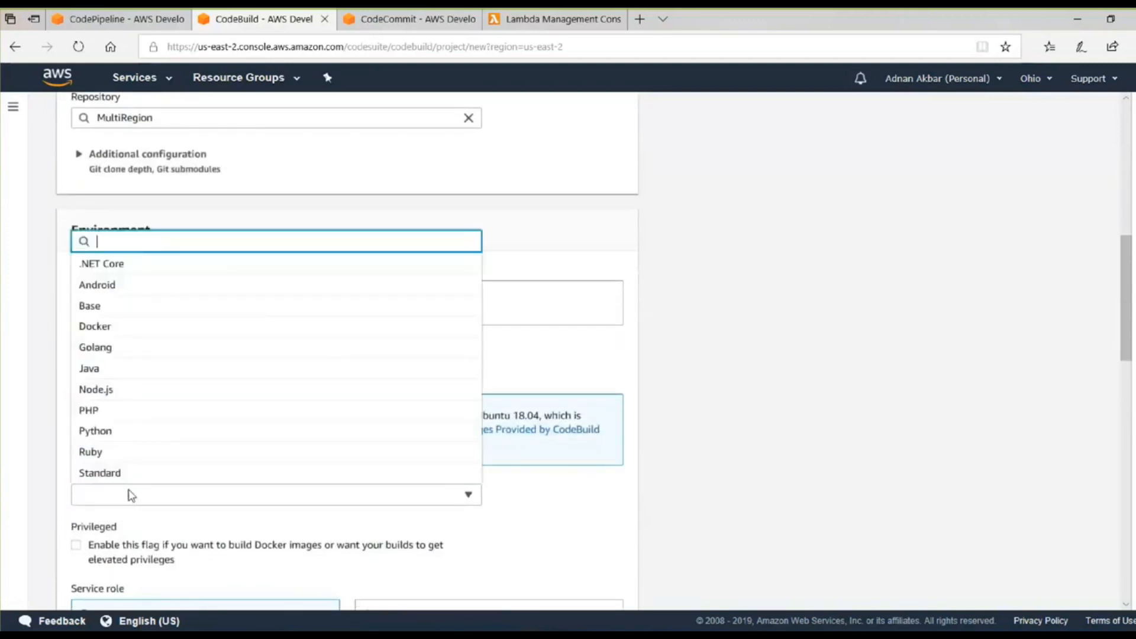
pyautogui.click(185, 273)
pyautogui.click(152, 548)
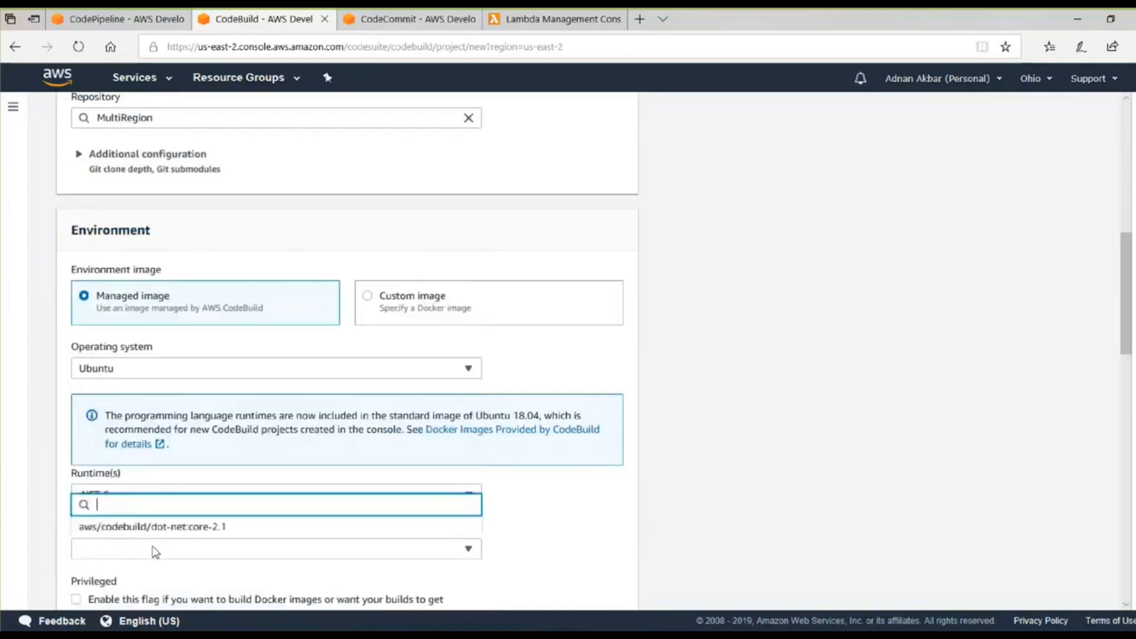
pyautogui.click(172, 533)
# Assign the existing service role codebuild-multi-region-deployment-service-role to the build project.
pyautogui.scroll(-4, 978, 503)
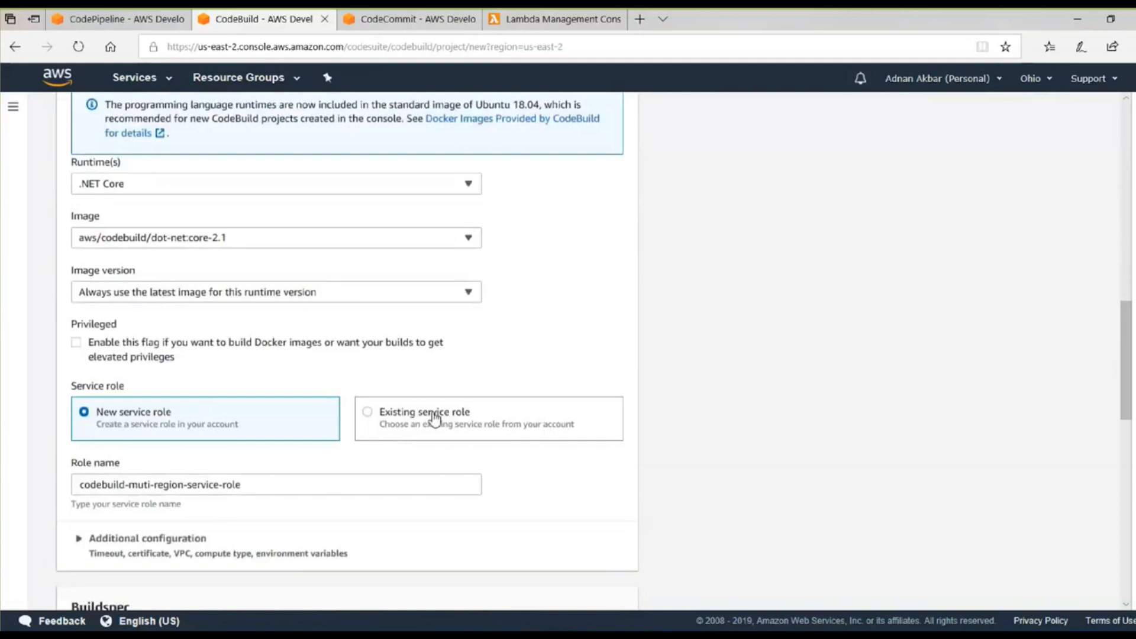
pyautogui.click(436, 414)
pyautogui.click(225, 486)
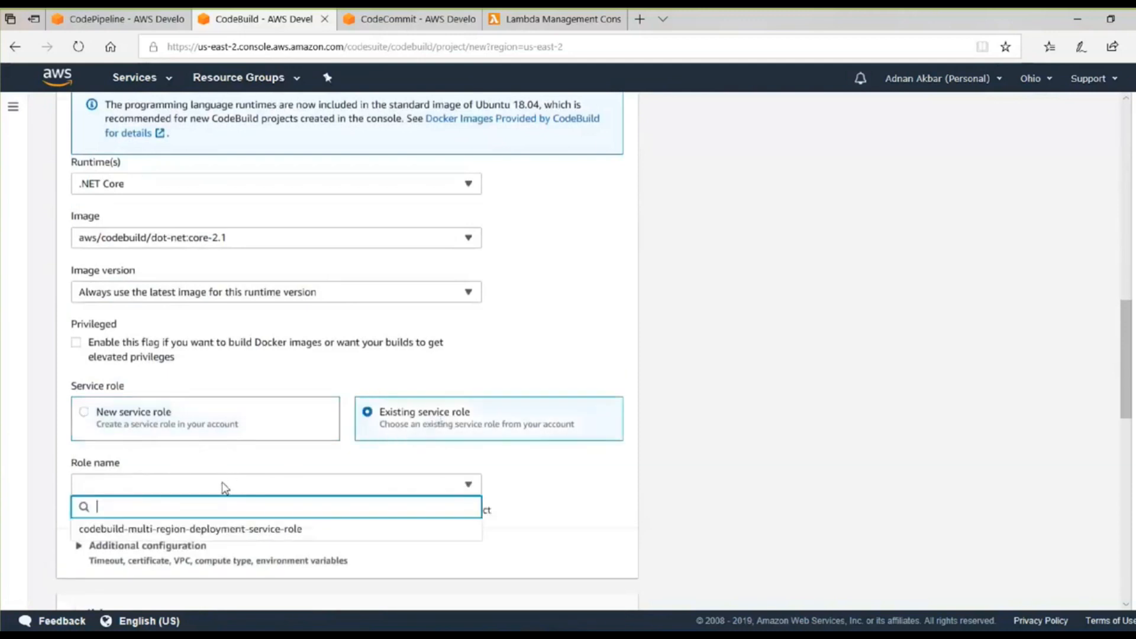
pyautogui.click(213, 529)
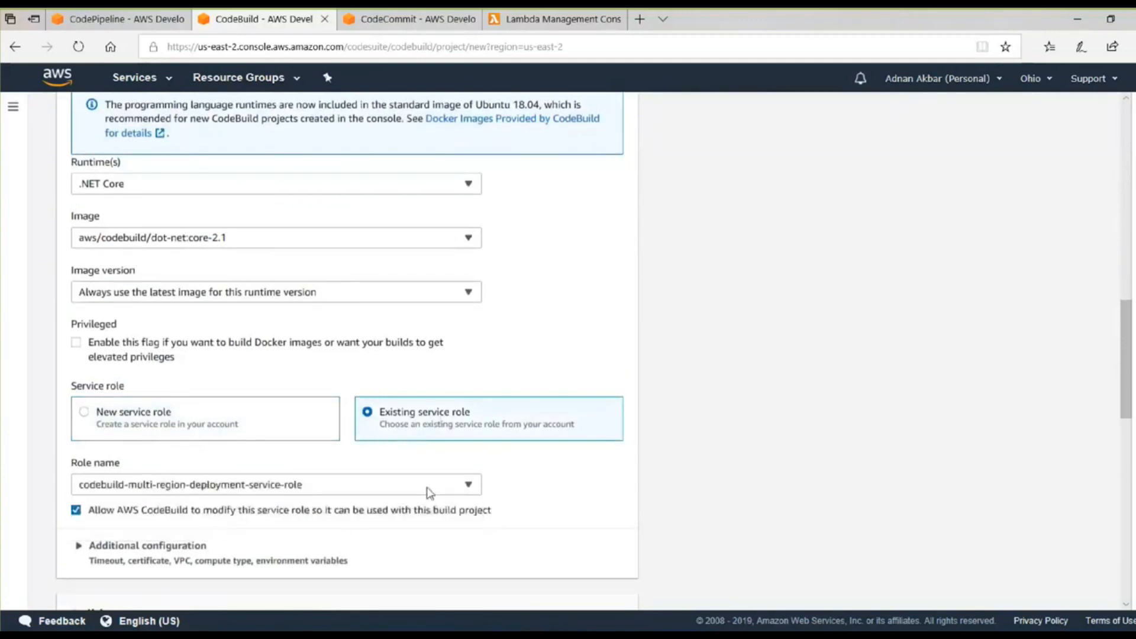
# Create the build project, keeping the default buildspec file, no artifacts and CloudWatch logs enabled.
pyautogui.scroll(-1, 698, 470)
pyautogui.scroll(-1, 266, 470)
pyautogui.scroll(-1, 267, 471)
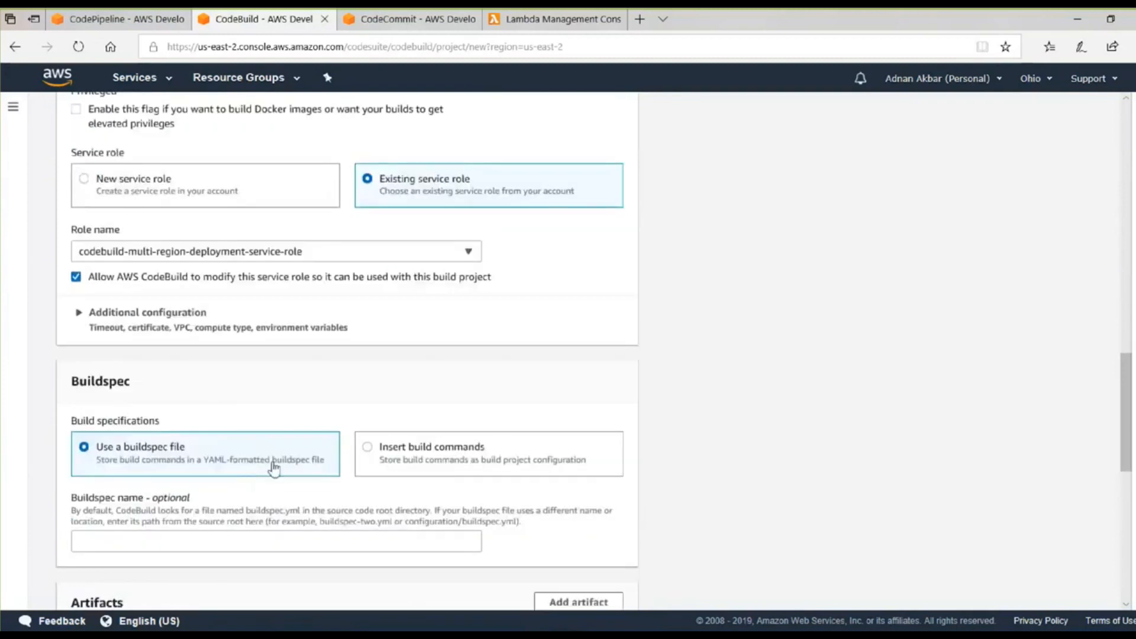
pyautogui.scroll(-2, 160, 468)
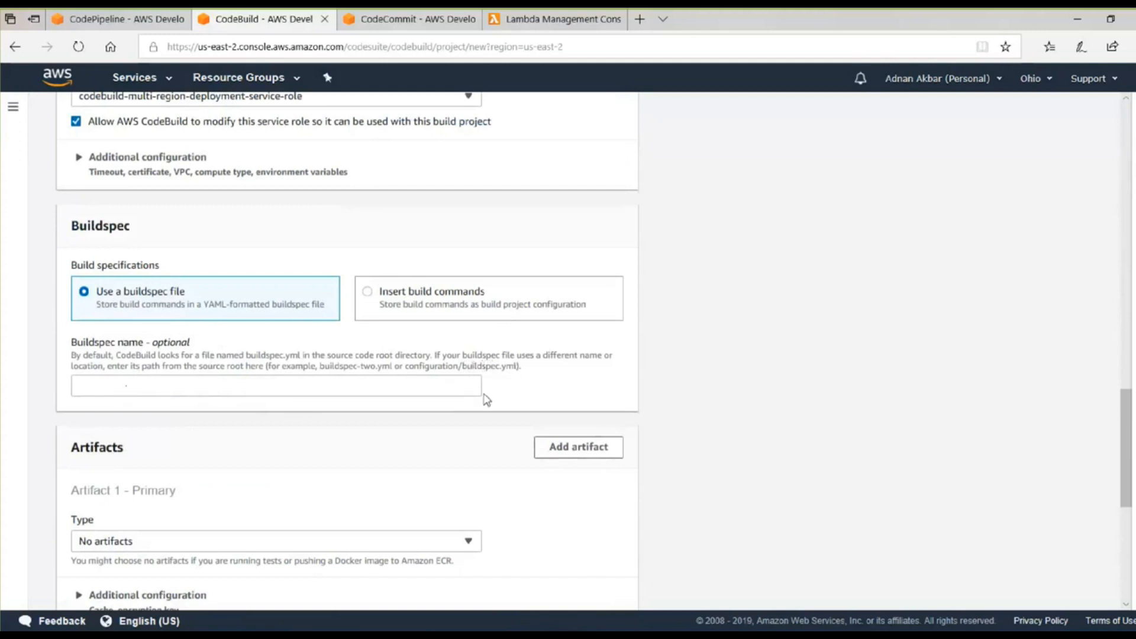
pyautogui.scroll(-3, 241, 469)
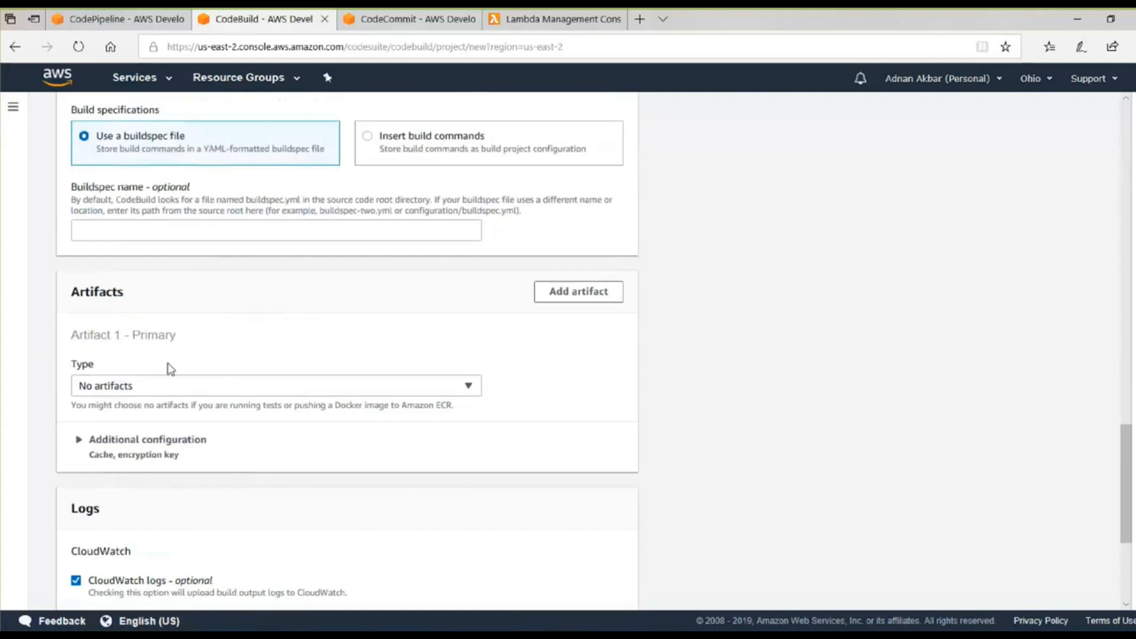
pyautogui.scroll(-1, 204, 381)
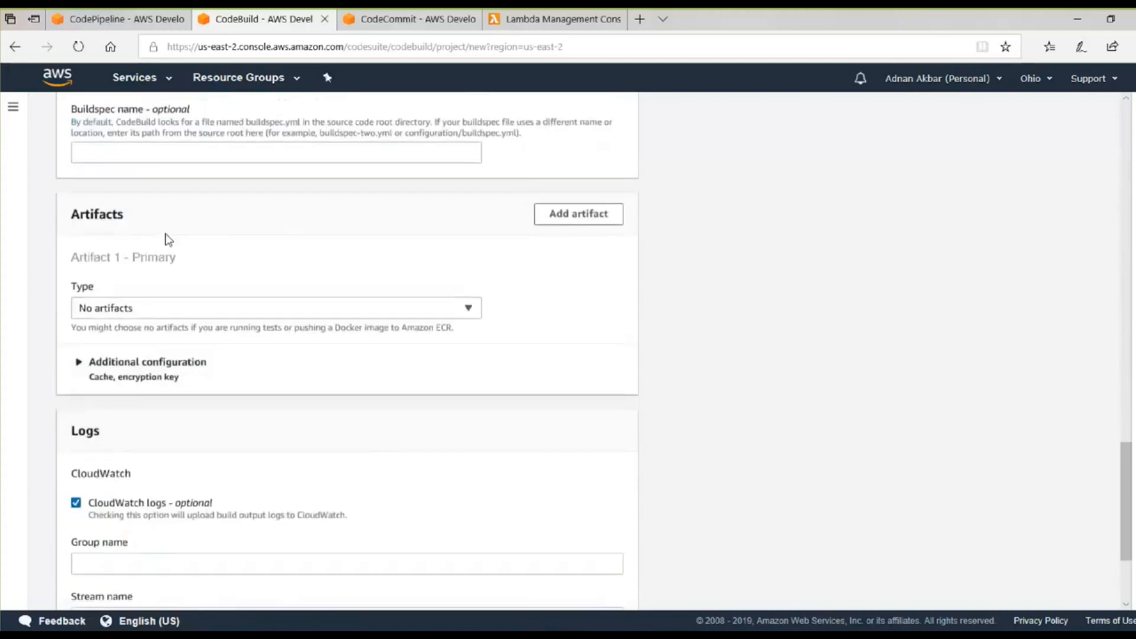
pyautogui.scroll(-2, 493, 364)
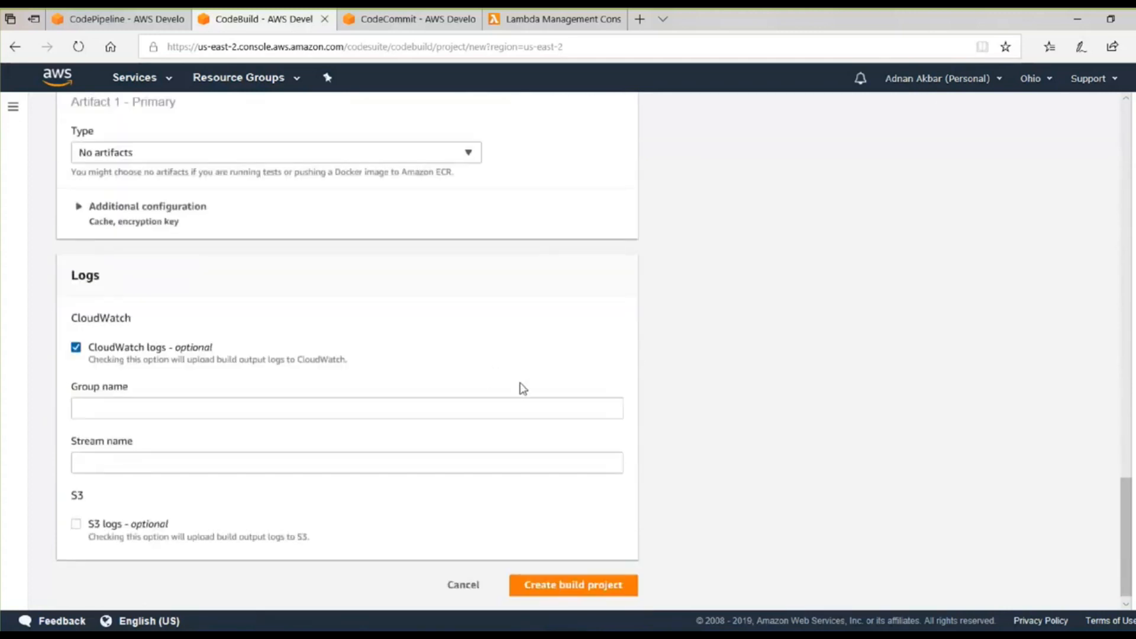
pyautogui.scroll(-1, 523, 388)
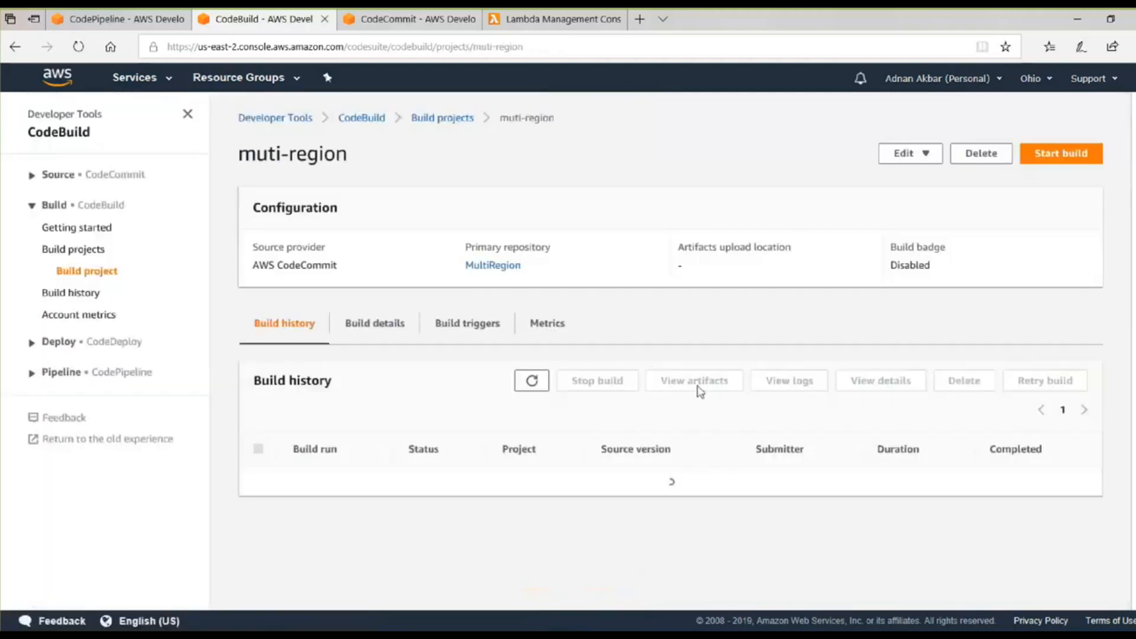
# Start a build of the muti-region project from the master branch.
pyautogui.click(1056, 156)
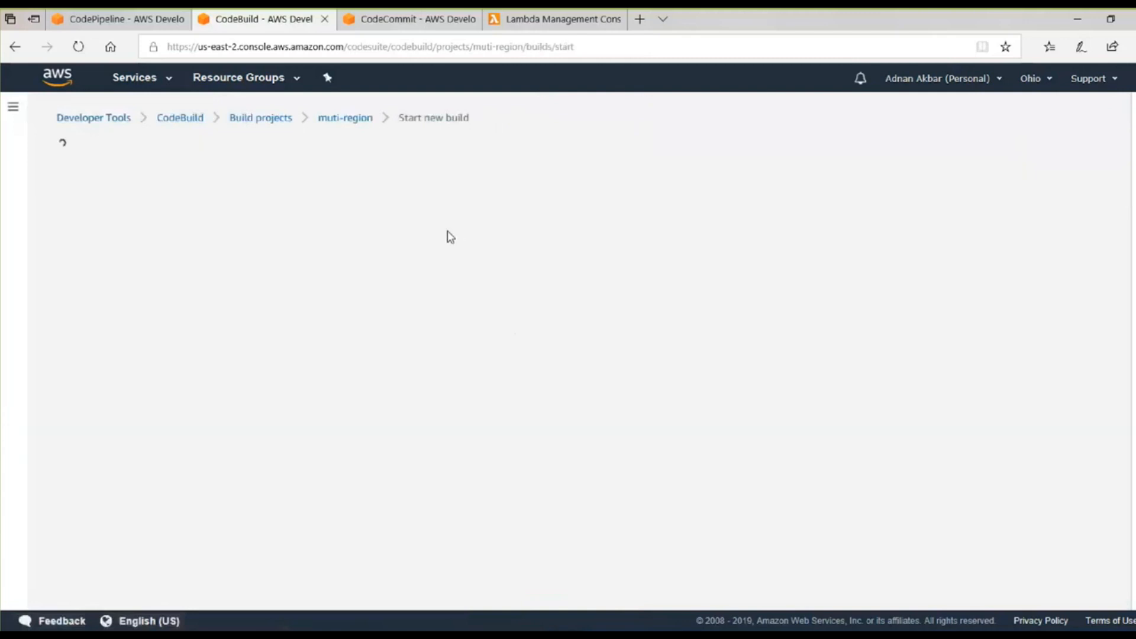
pyautogui.scroll(-5, 441, 249)
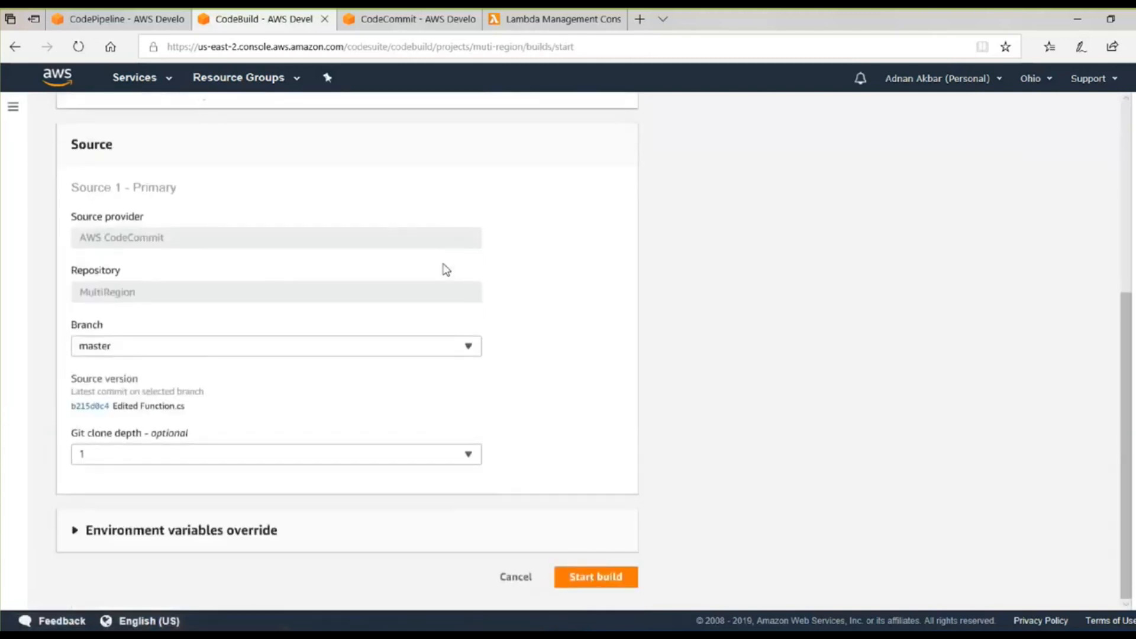
pyautogui.click(605, 575)
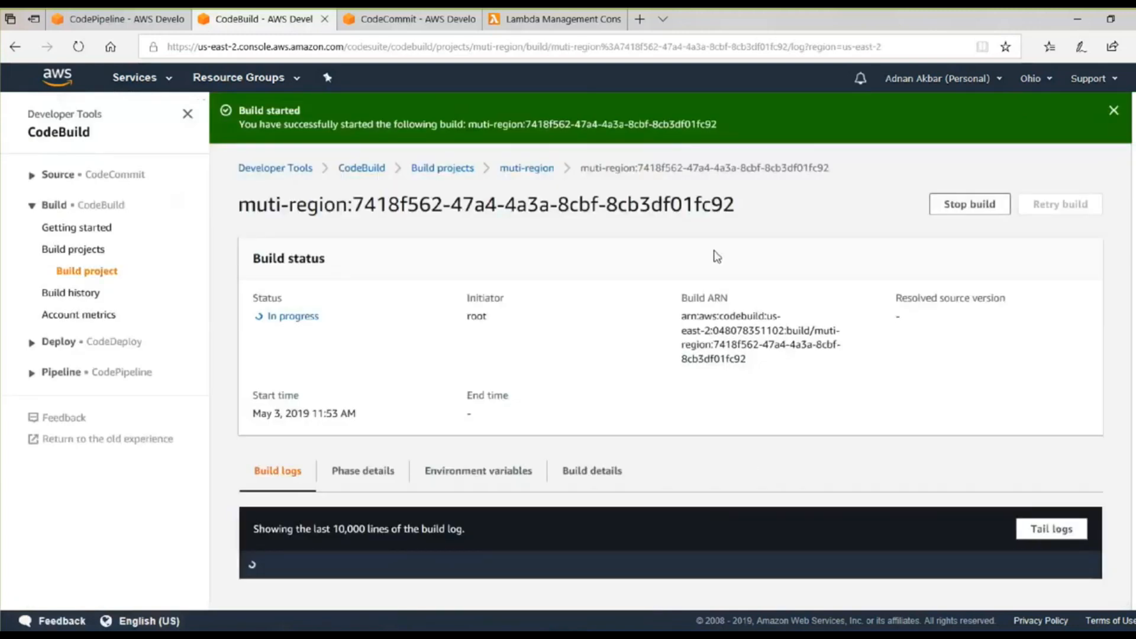
# Start a new pipeline in CodePipeline and name it multi-region.
pyautogui.click(133, 20)
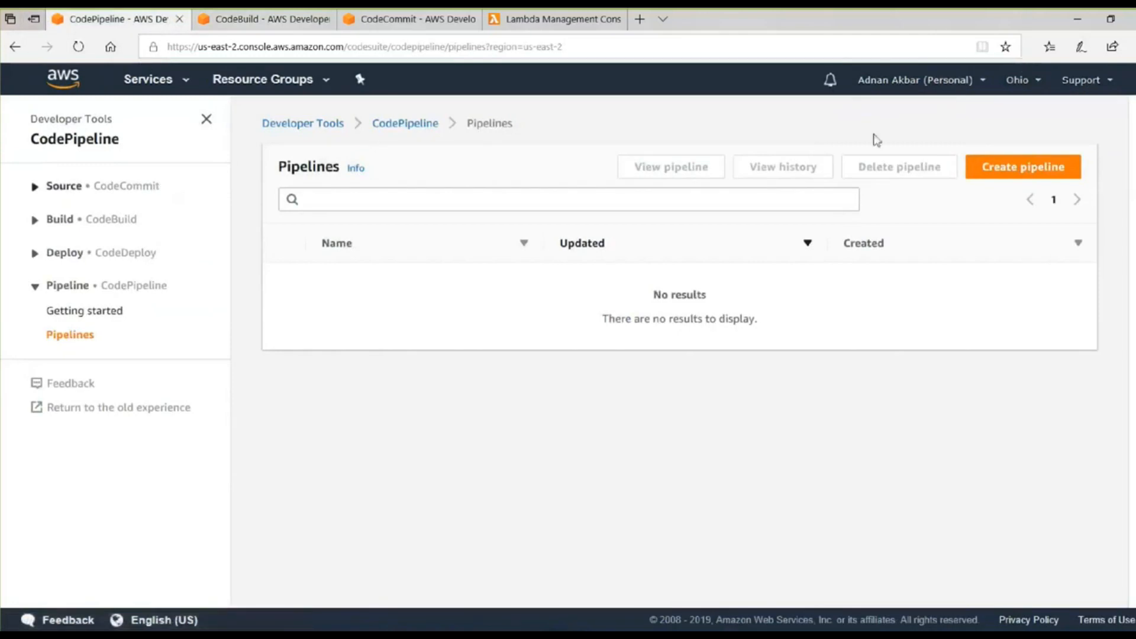
pyautogui.click(1035, 171)
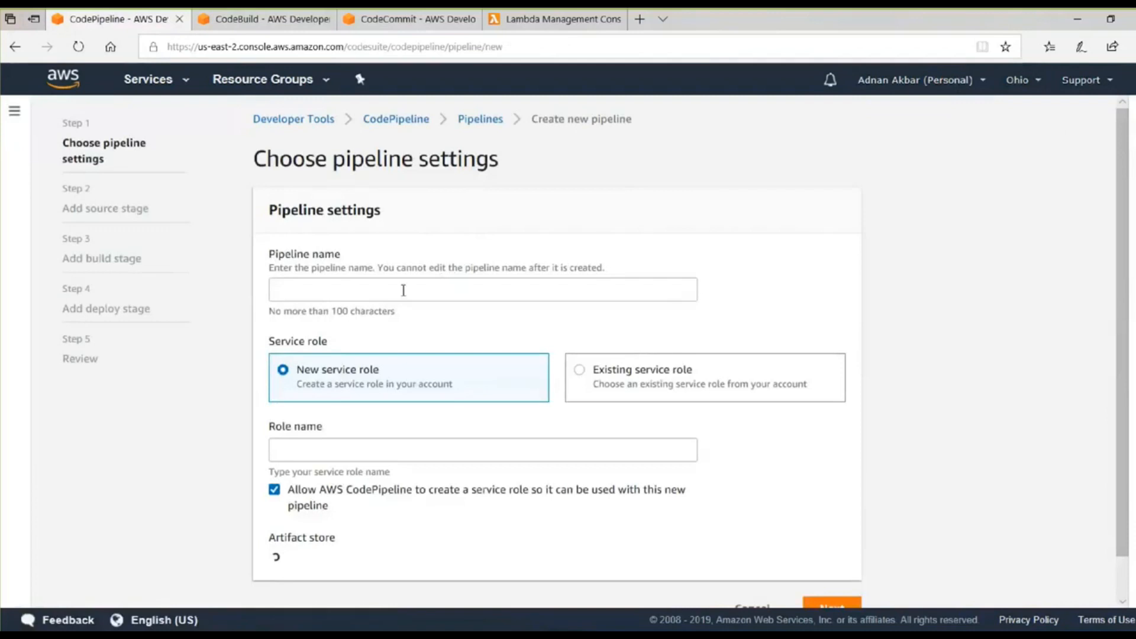
pyautogui.click(400, 286)
pyautogui.write('mu')
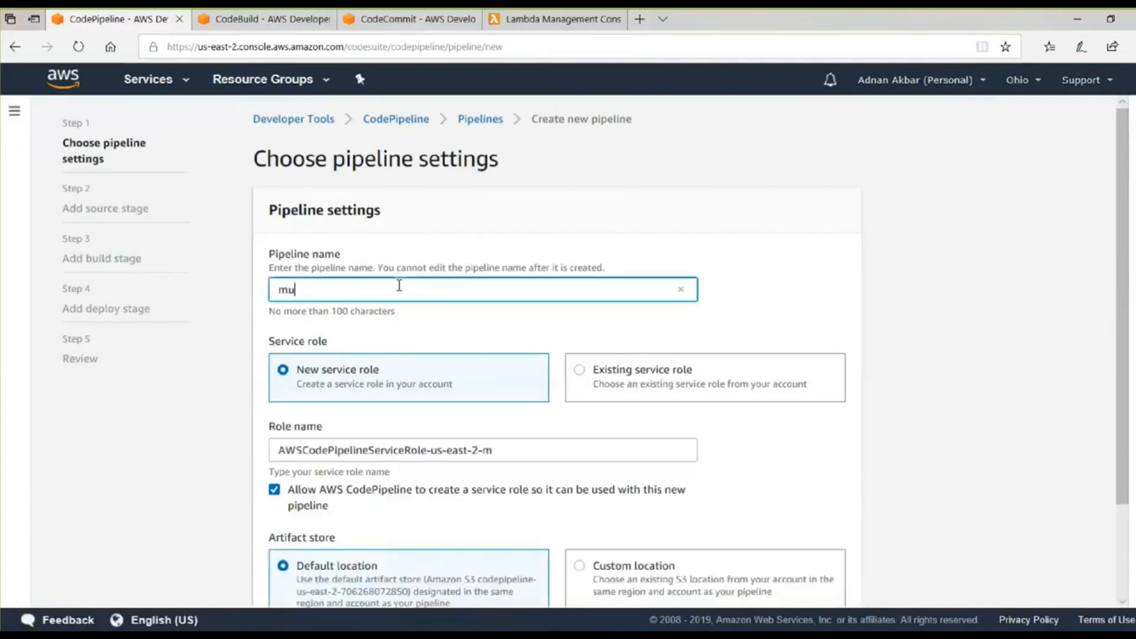
pyautogui.write('lti-region')
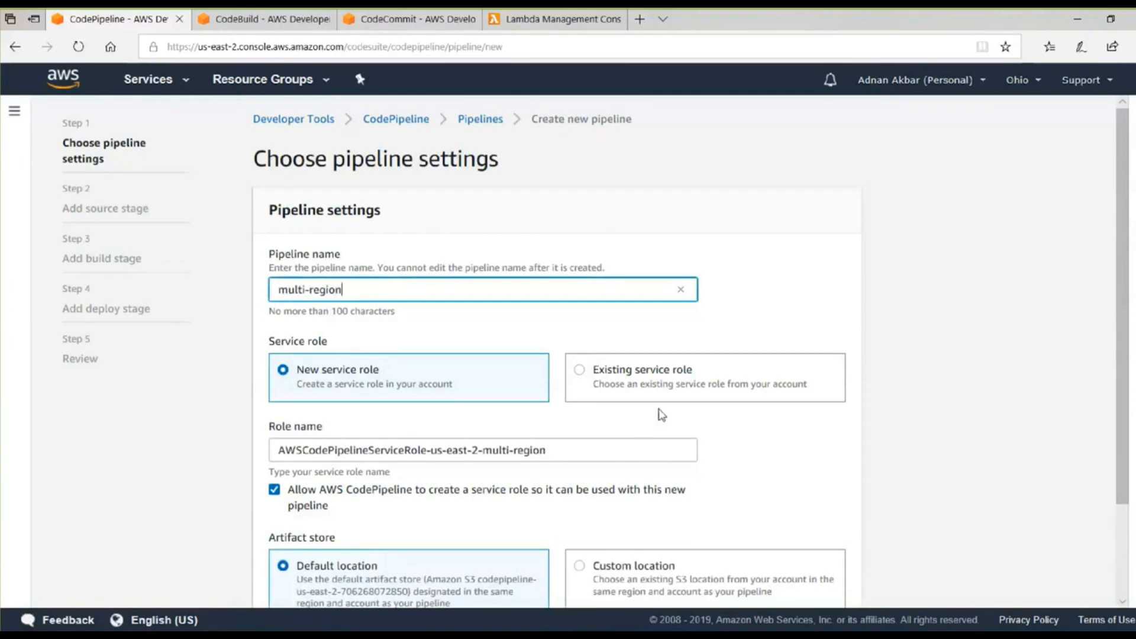
# Assign the existing service role AWSCodePipelineServiceRole-us-east-2-multi-region to the pipeline, keep the default artifact store and continue to the source stage.
pyautogui.click(673, 361)
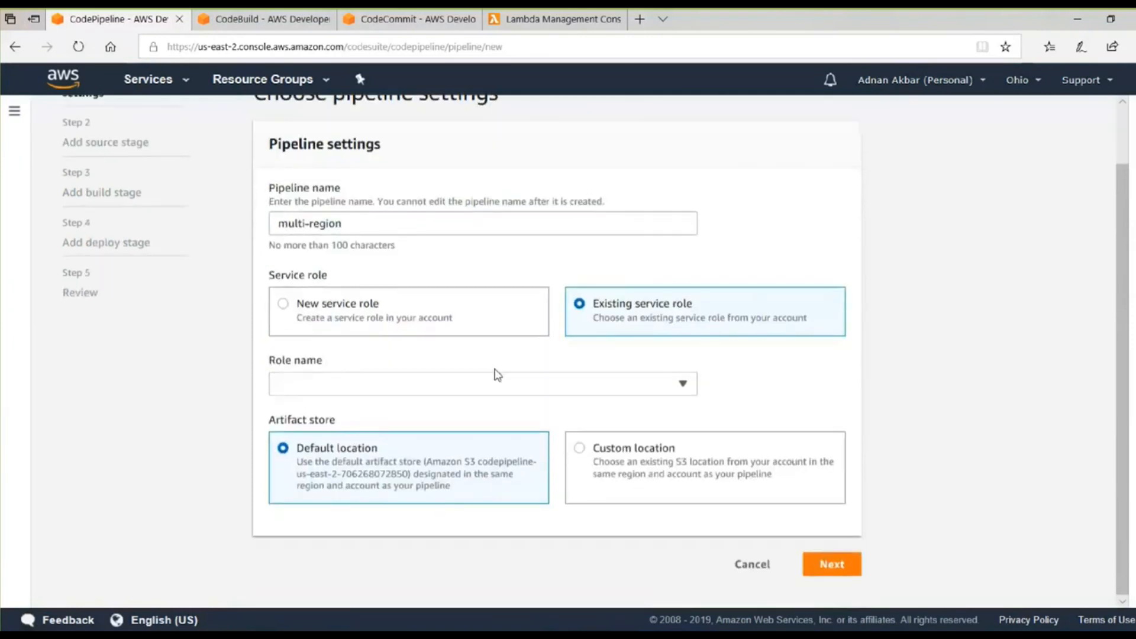
pyautogui.click(496, 384)
pyautogui.click(499, 457)
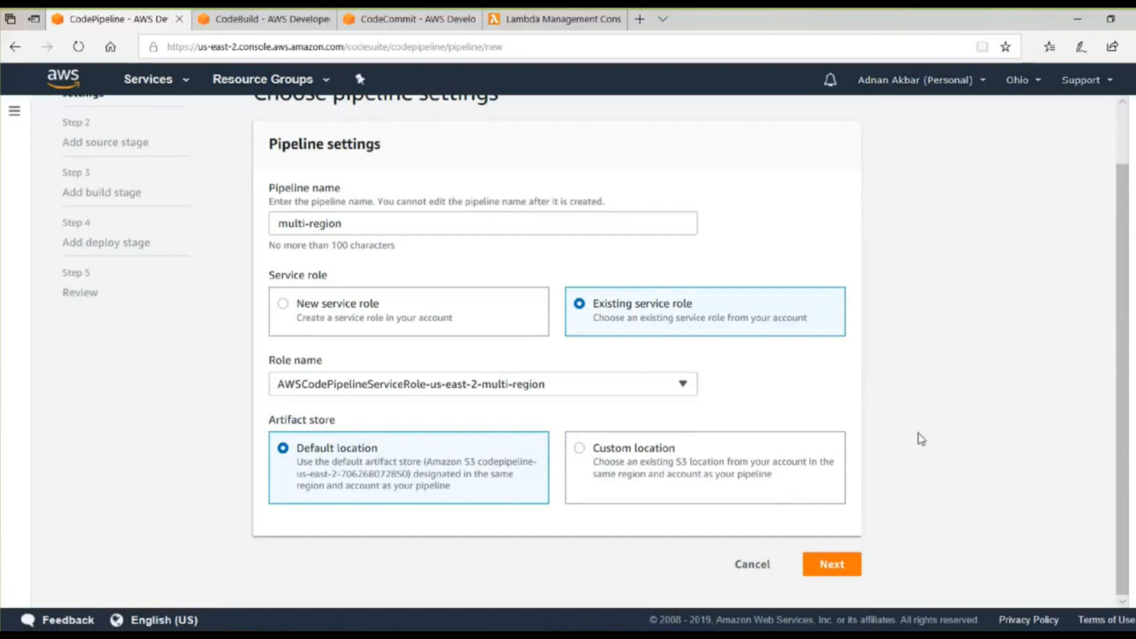
pyautogui.click(839, 568)
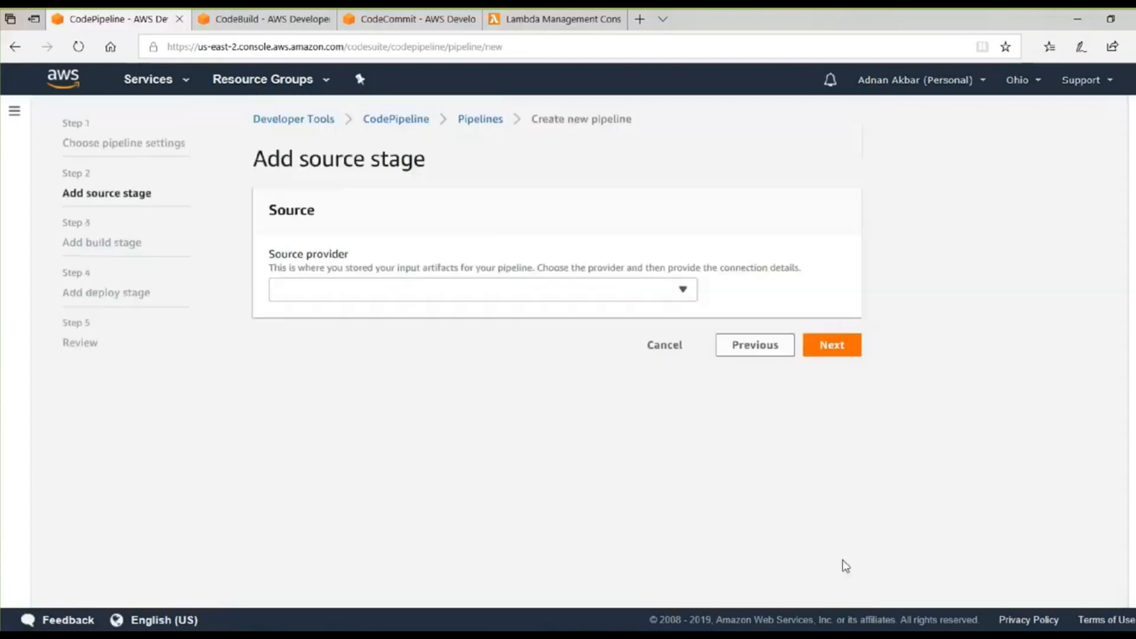
# Add a source stage from AWS CodeCommit using the MultiRegion repository's master branch, keeping Amazon CloudWatch Events for change detection.
pyautogui.click(377, 295)
pyautogui.click(370, 338)
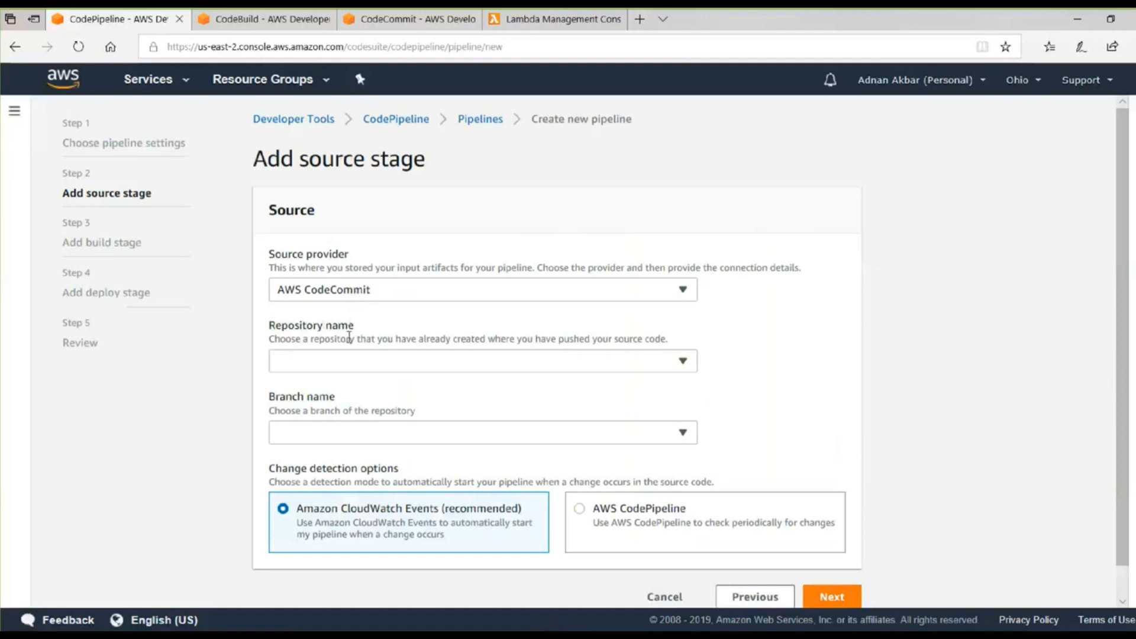
pyautogui.click(349, 362)
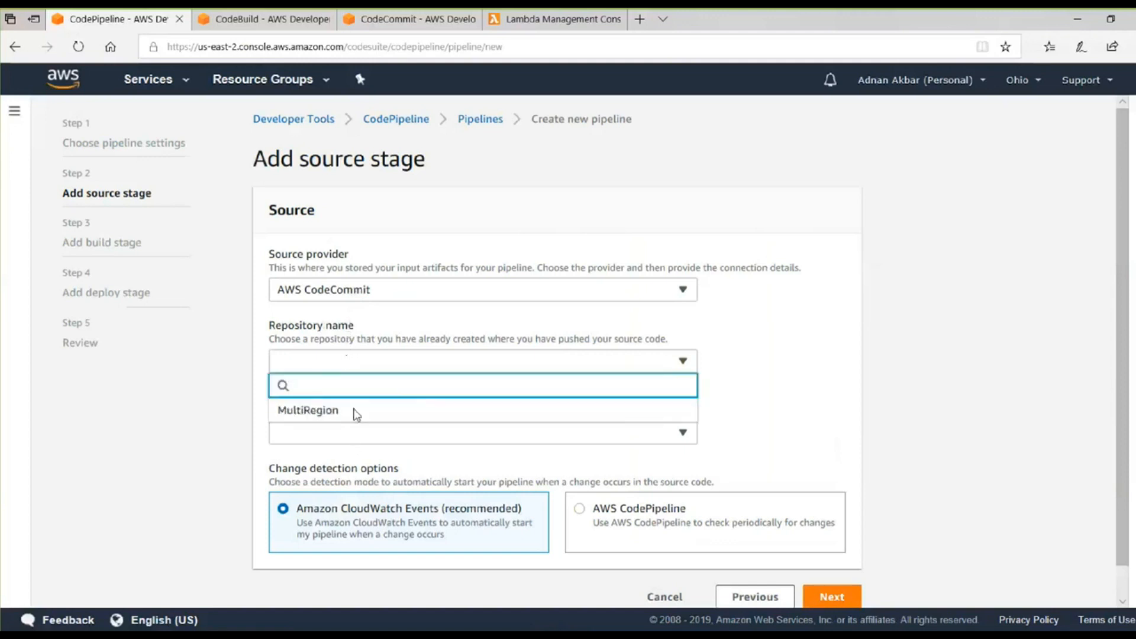
pyautogui.click(355, 412)
pyautogui.click(355, 434)
pyautogui.click(347, 475)
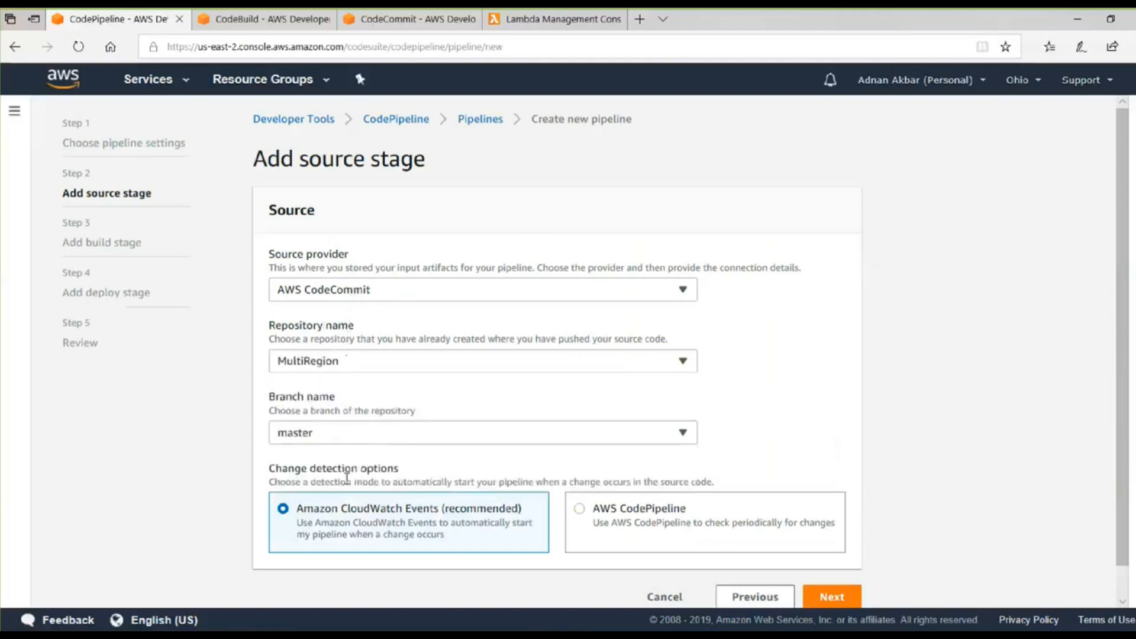
pyautogui.scroll(-1, 421, 479)
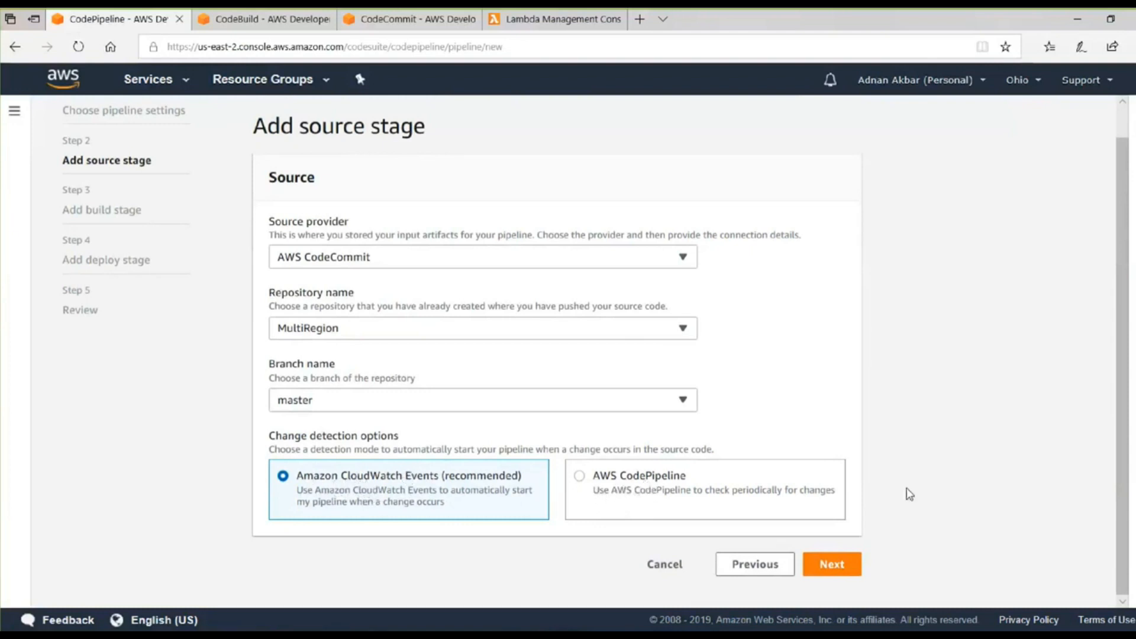
pyautogui.click(844, 569)
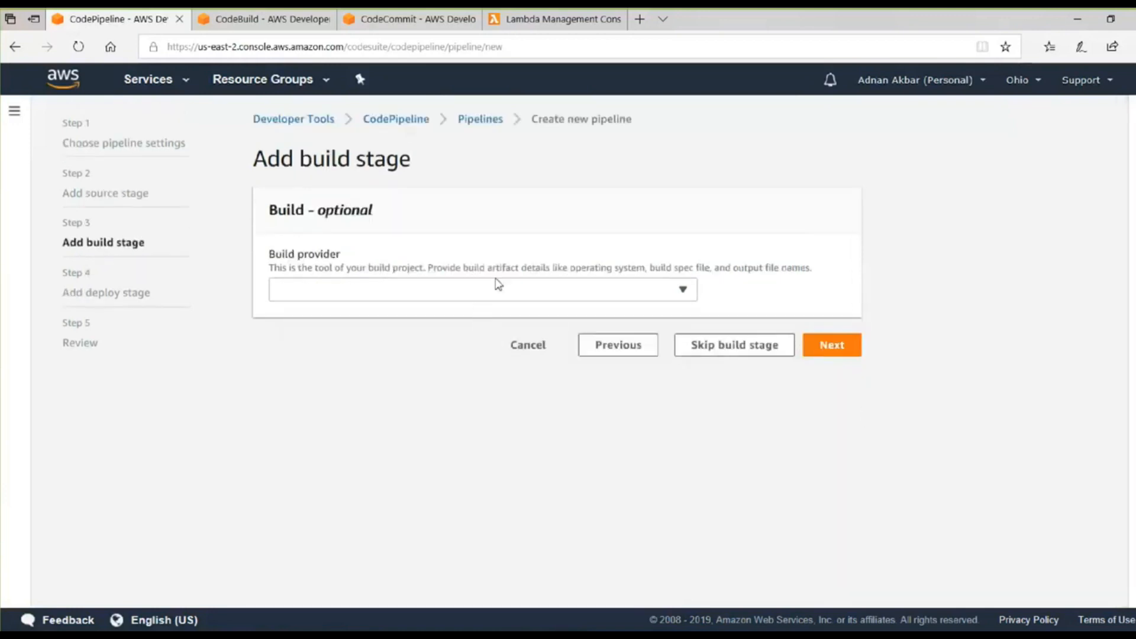
# Add a build stage using AWS CodeBuild in US East - (Ohio) with the muti-region project, checking its running build along the way.
pyautogui.click(498, 285)
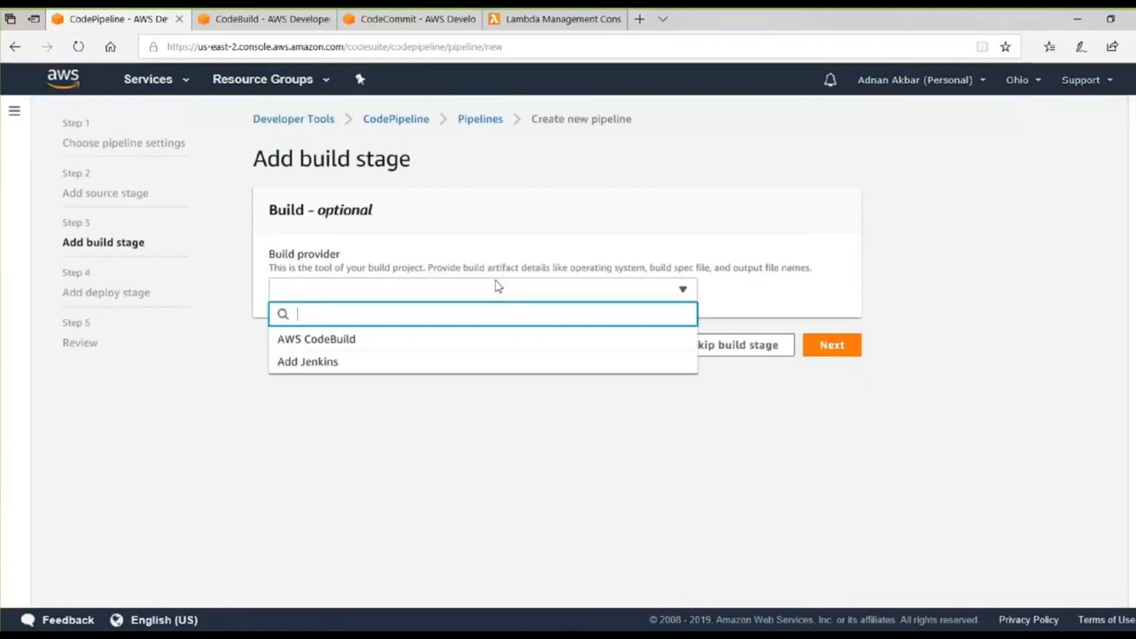
pyautogui.click(486, 340)
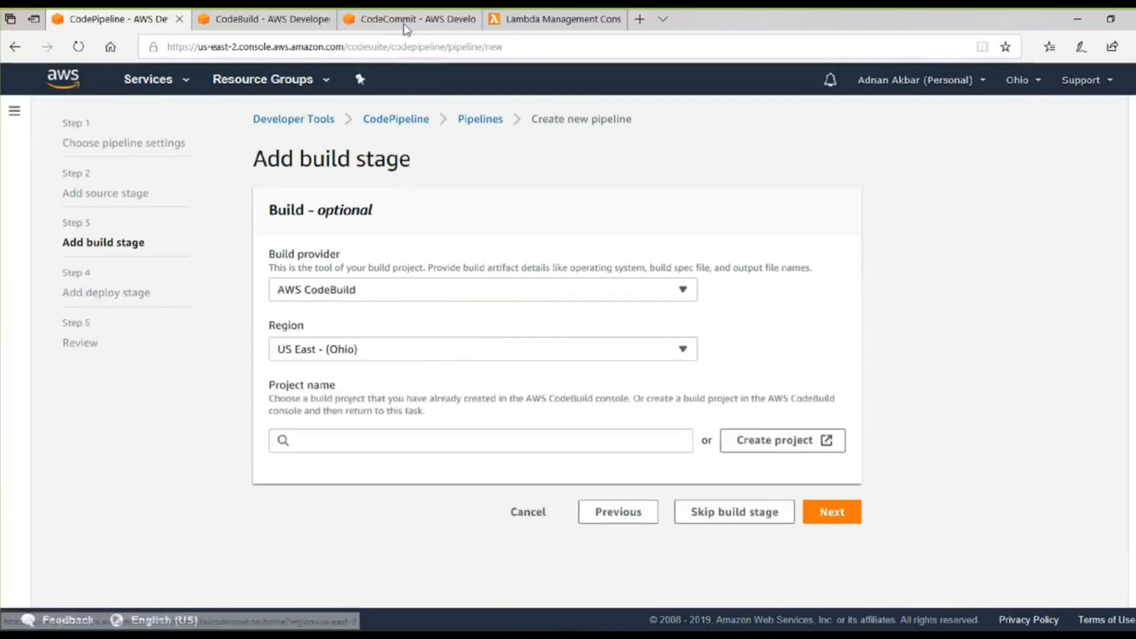
pyautogui.click(273, 9)
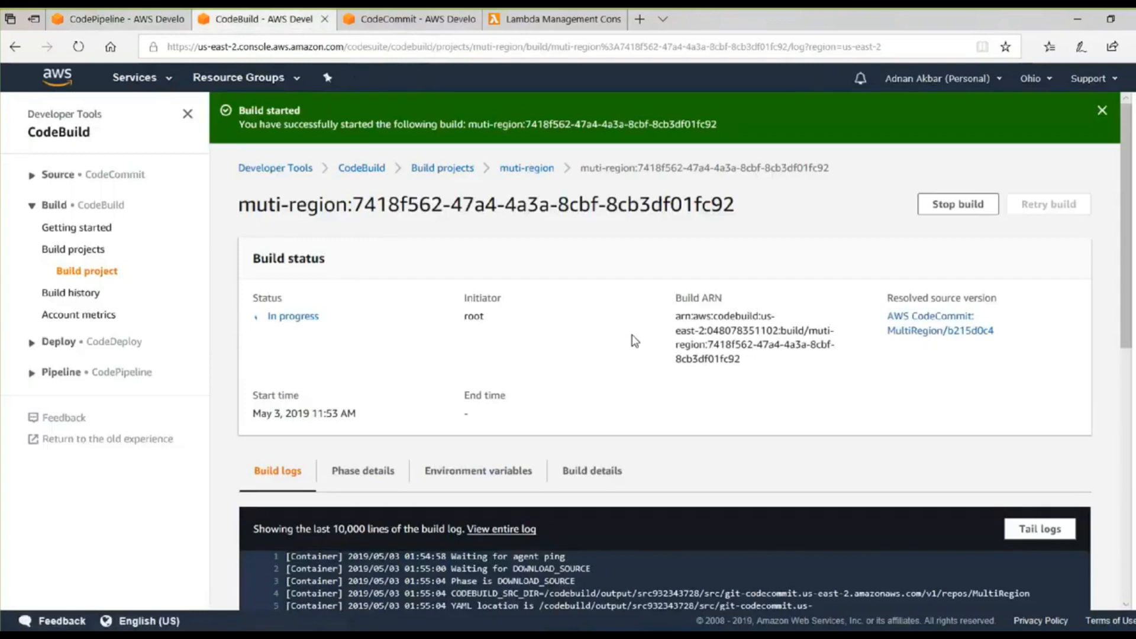
pyautogui.scroll(-8, 400, 328)
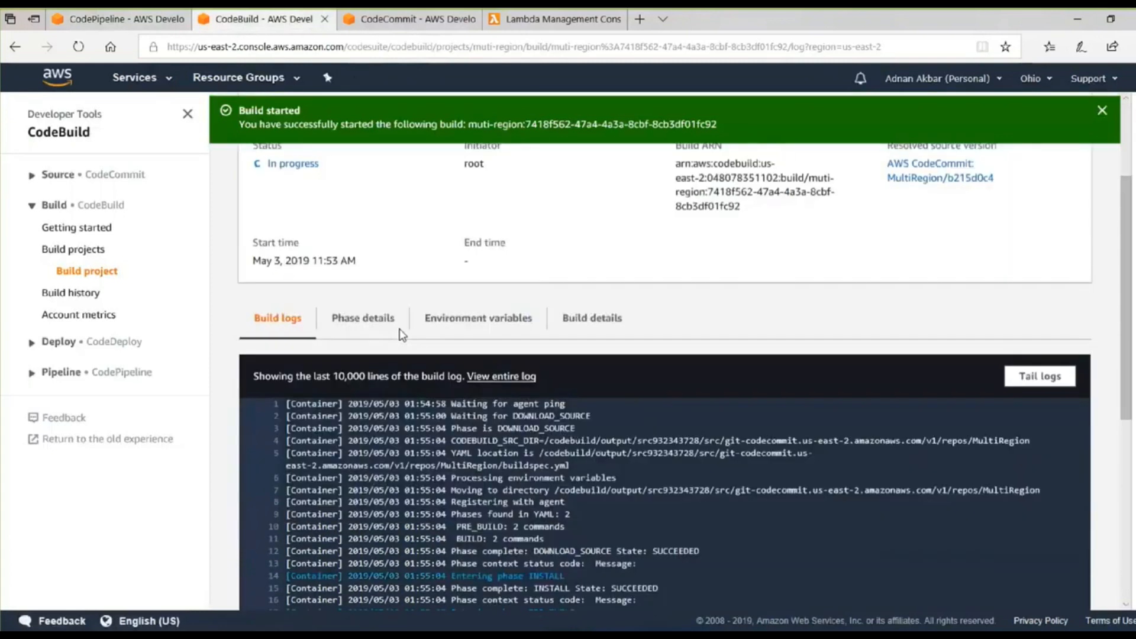
pyautogui.scroll(9, 1010, 178)
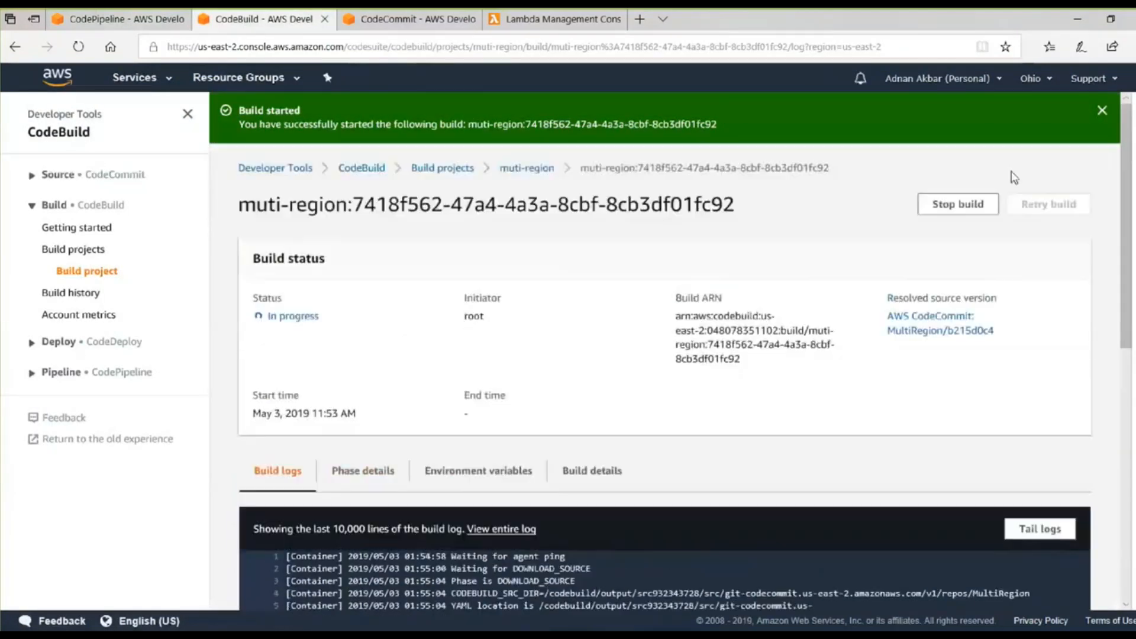
pyautogui.click(1102, 111)
pyautogui.click(127, 19)
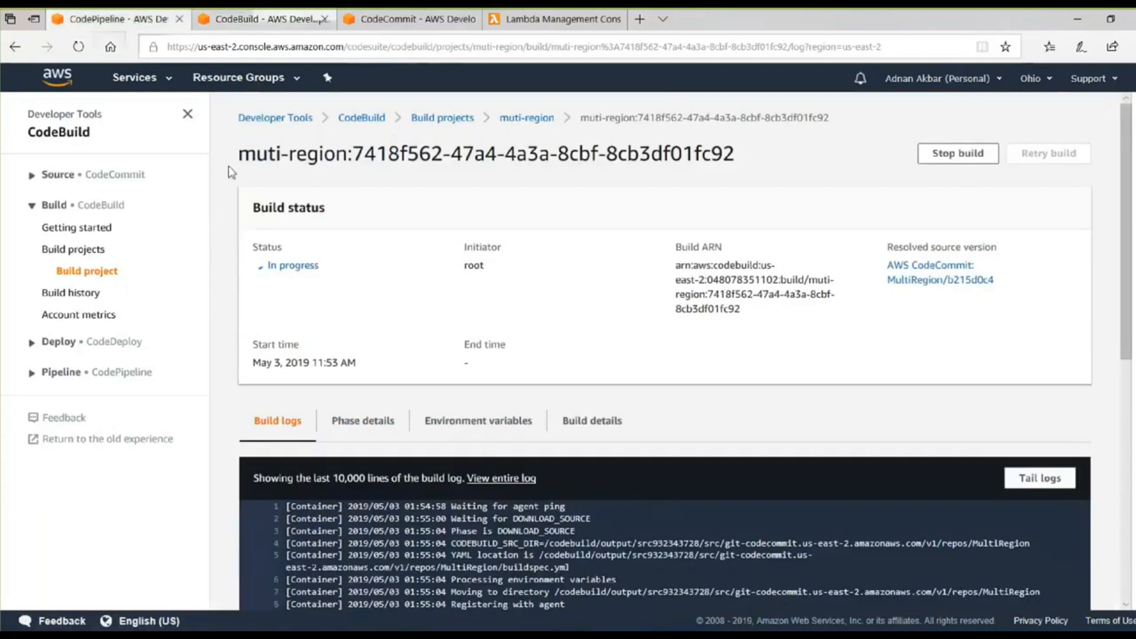
pyautogui.click(348, 443)
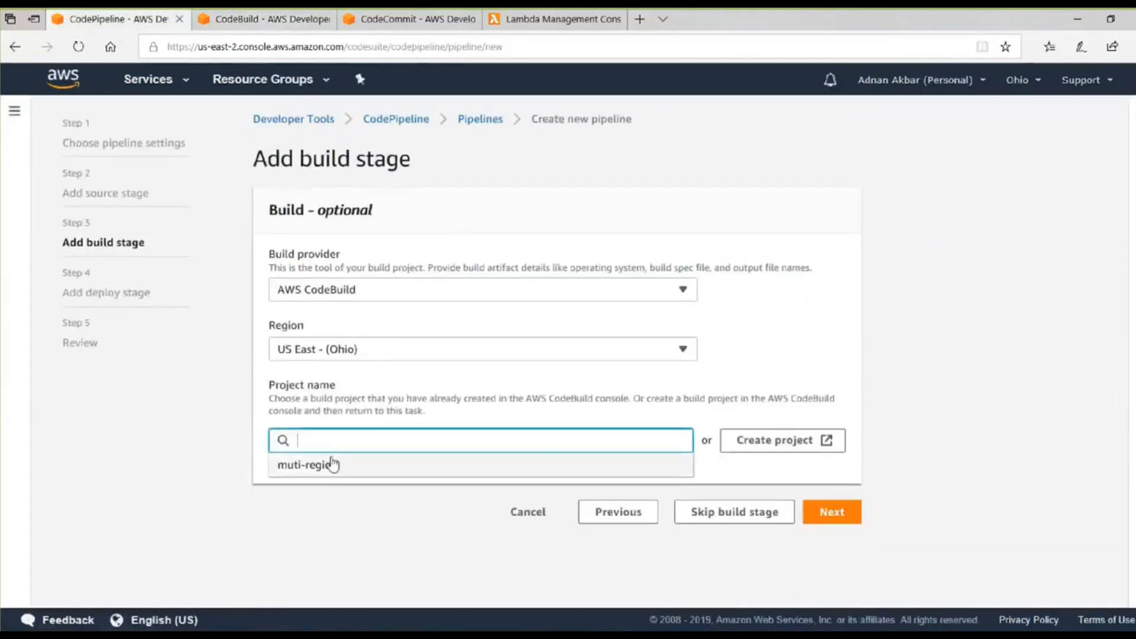
pyautogui.click(329, 465)
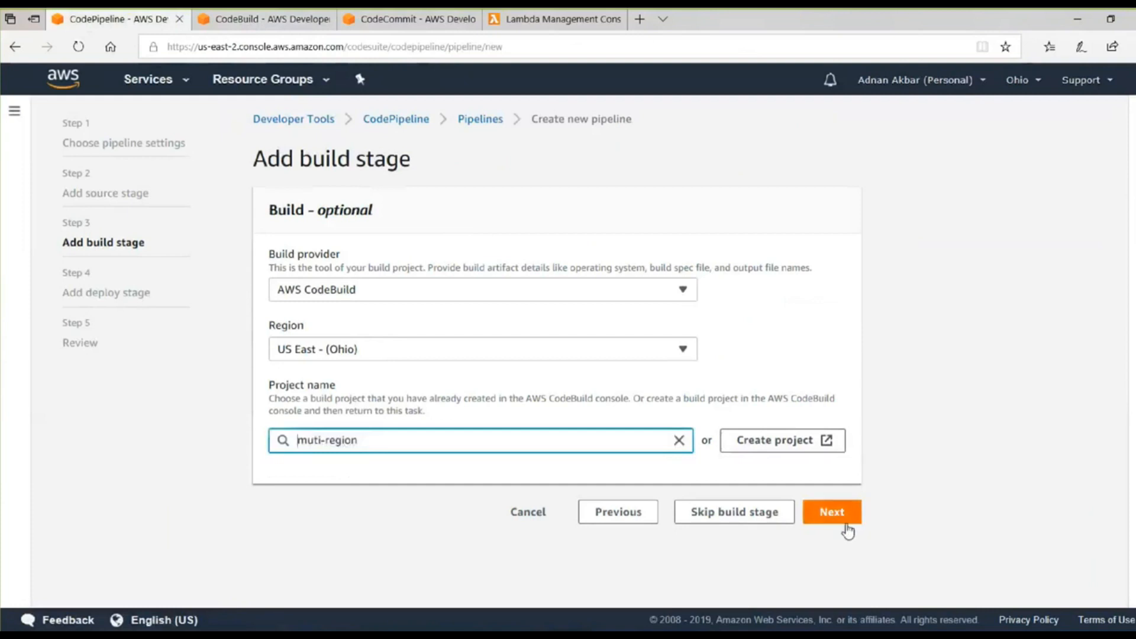
pyautogui.click(833, 513)
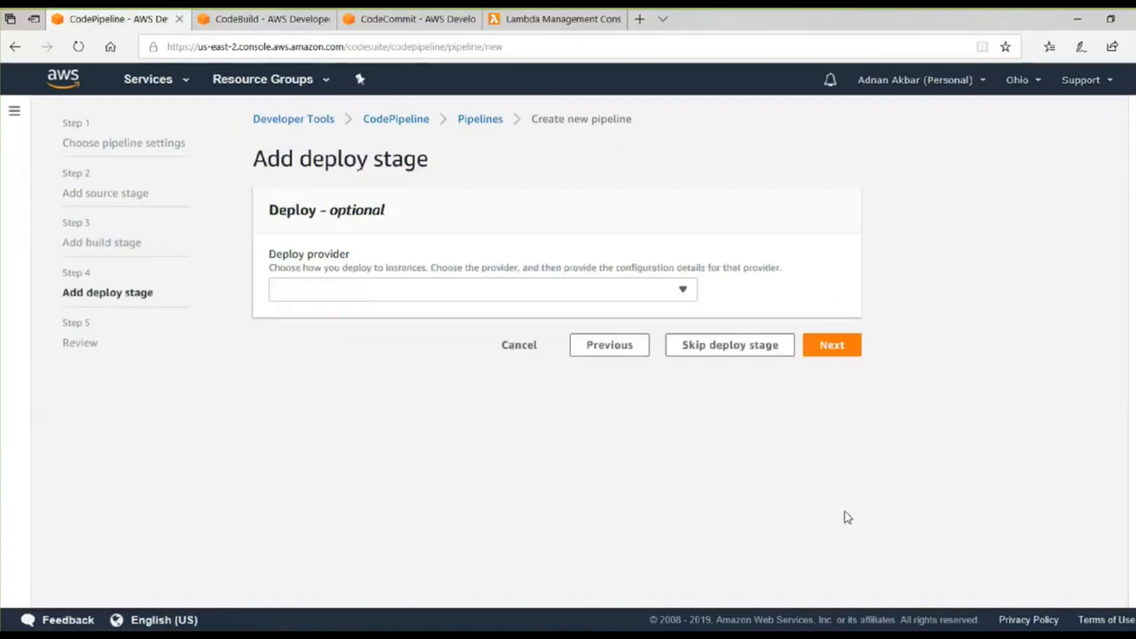
# Set the deploy stage's provider to AWS CloudFormation and its action mode to Create or update a stack.
pyautogui.click(521, 293)
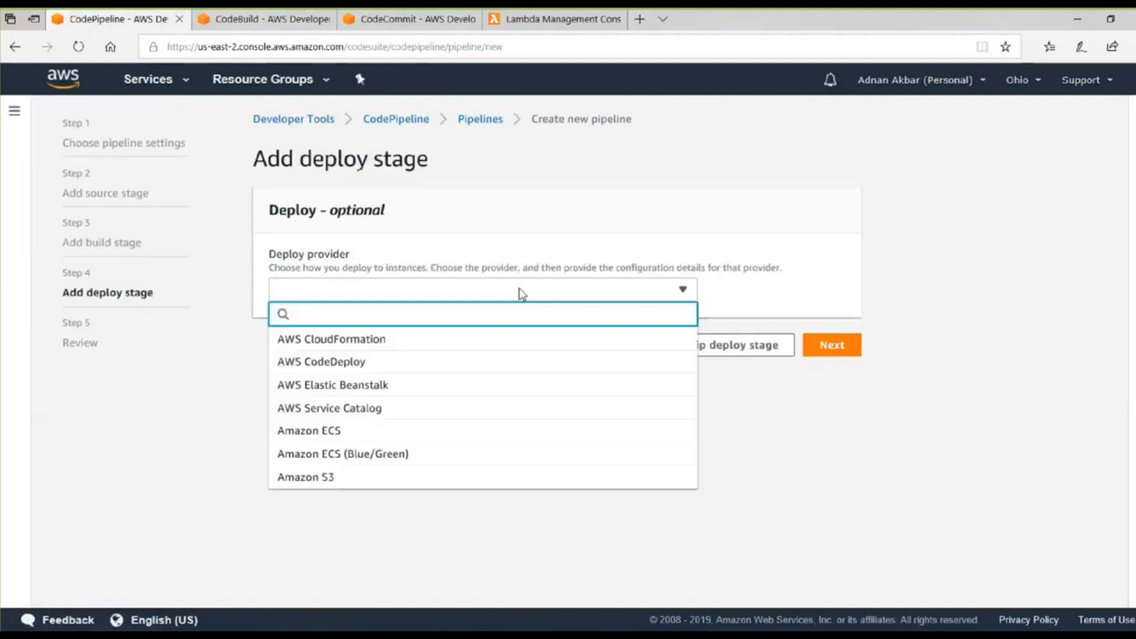
pyautogui.click(495, 339)
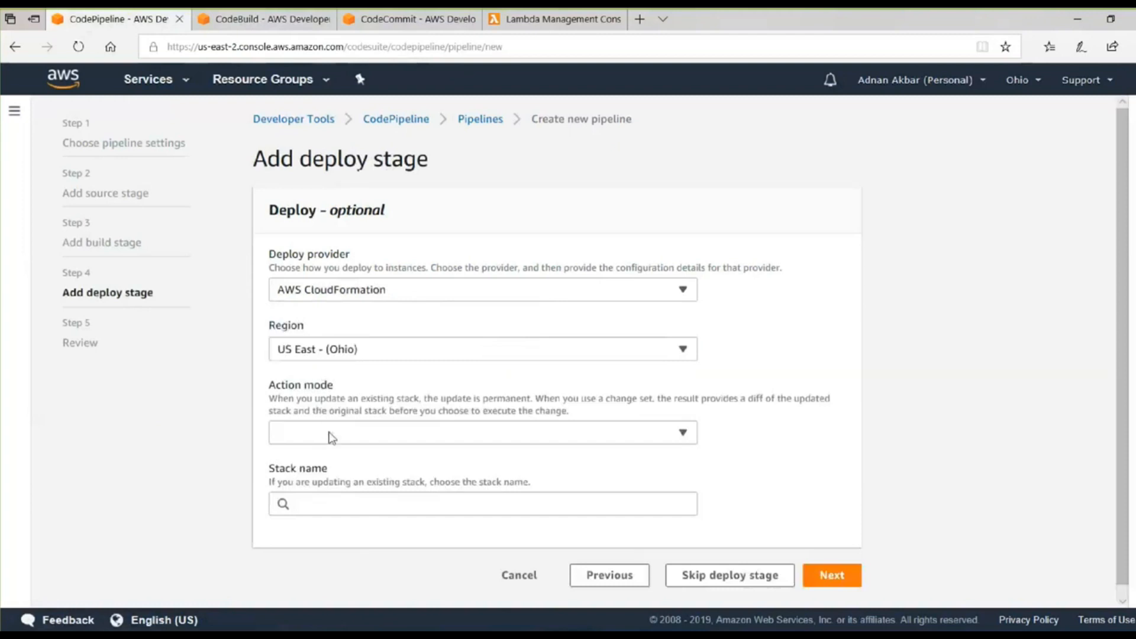
pyautogui.click(330, 436)
pyautogui.click(342, 465)
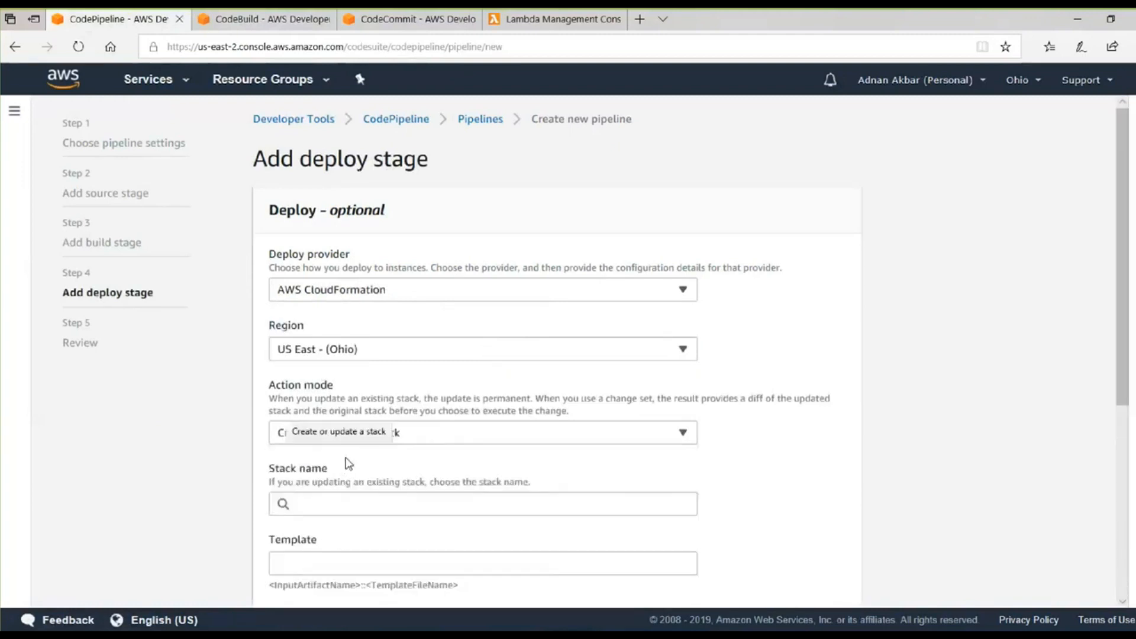
# Name the CloudFormation stack of the deploy stage multi-region.
pyautogui.scroll(-3, 348, 465)
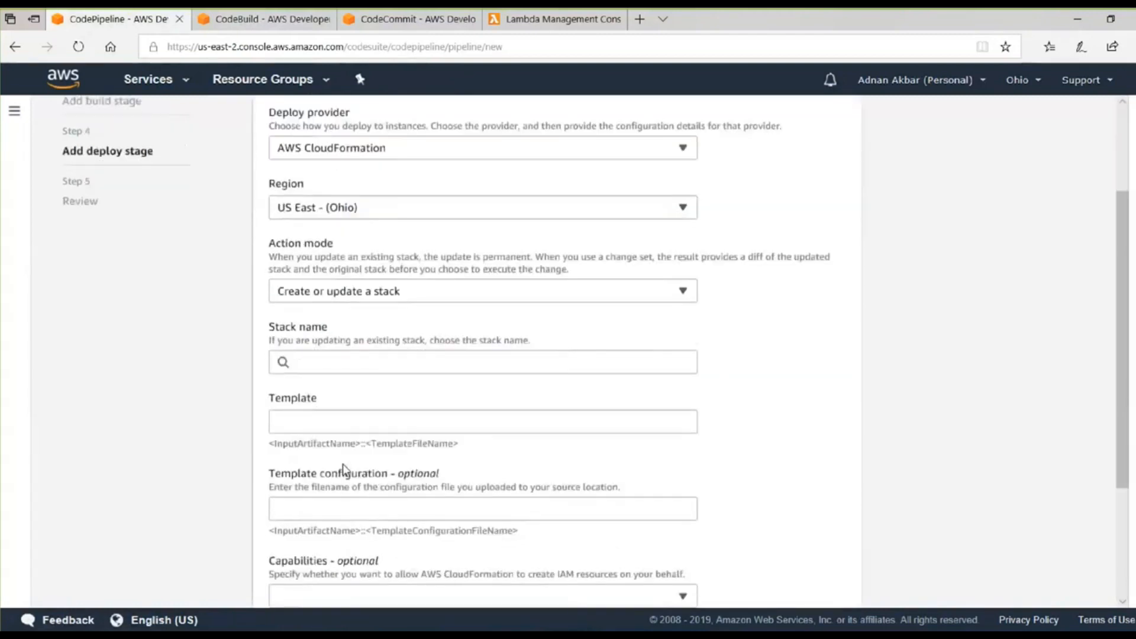
pyautogui.click(339, 350)
pyautogui.write('multi-')
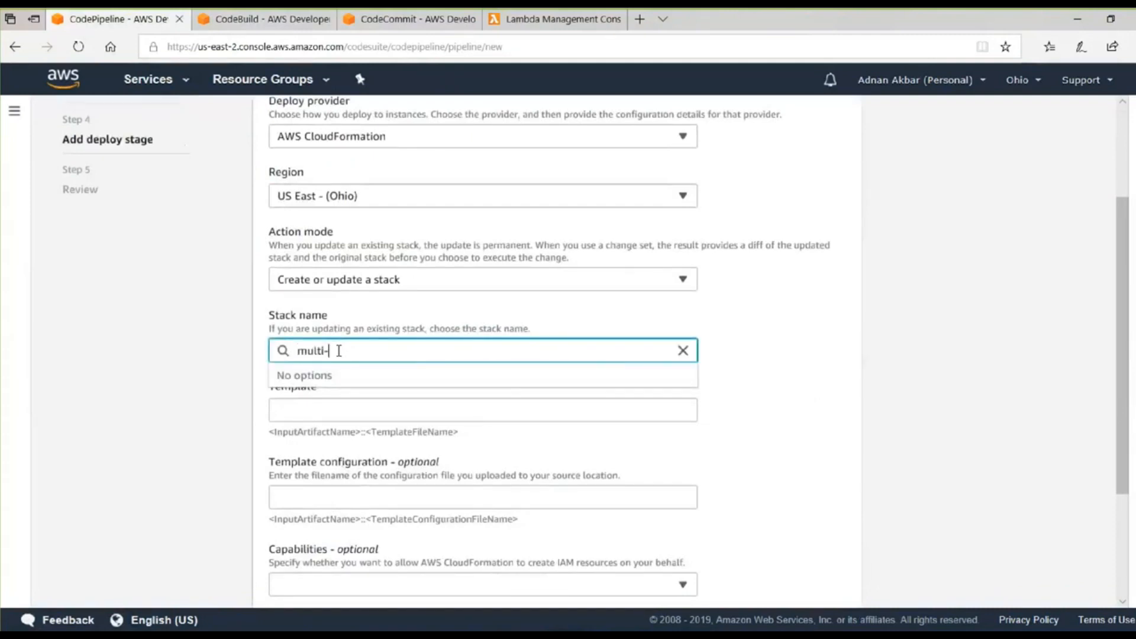
pyautogui.write('region')
pyautogui.click(756, 391)
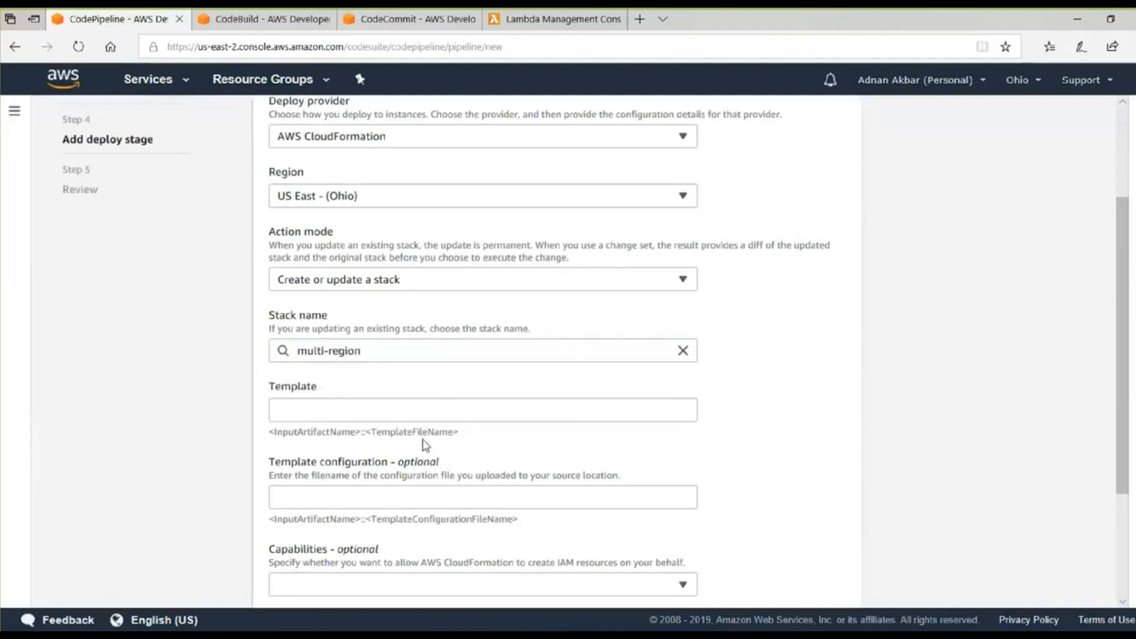
# Copy BuildArtifact::cloudformation-MultiRegionDeployment.json from the Notepad++ notes and paste it as the deploy stage's template.
pyautogui.scroll(-3, 423, 439)
pyautogui.hotkey('alt', 'Tab')
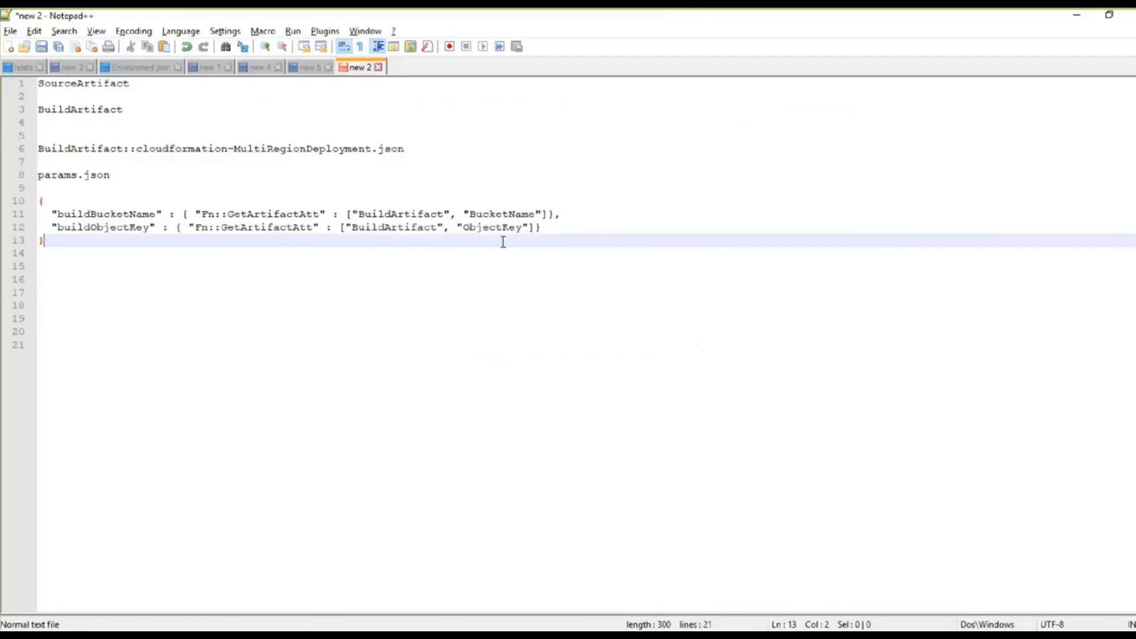
pyautogui.moveTo(419, 149); pyautogui.dragTo(13, 151)
pyautogui.hotkey('ctrl', 'c')
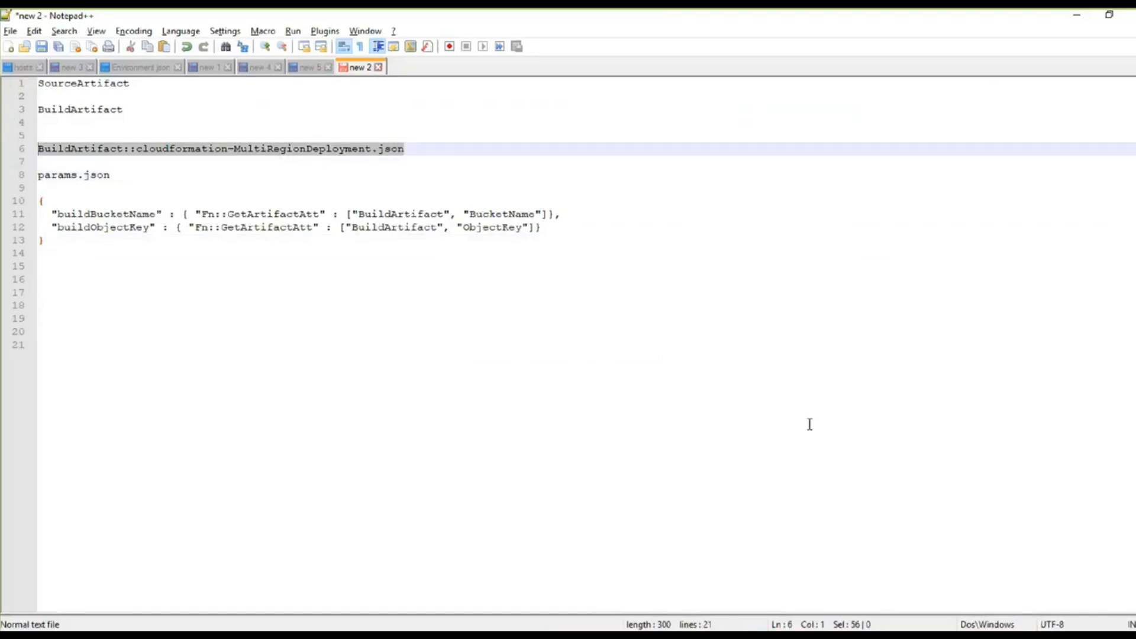
pyautogui.hotkey('alt', 'Tab')
pyautogui.click(341, 229)
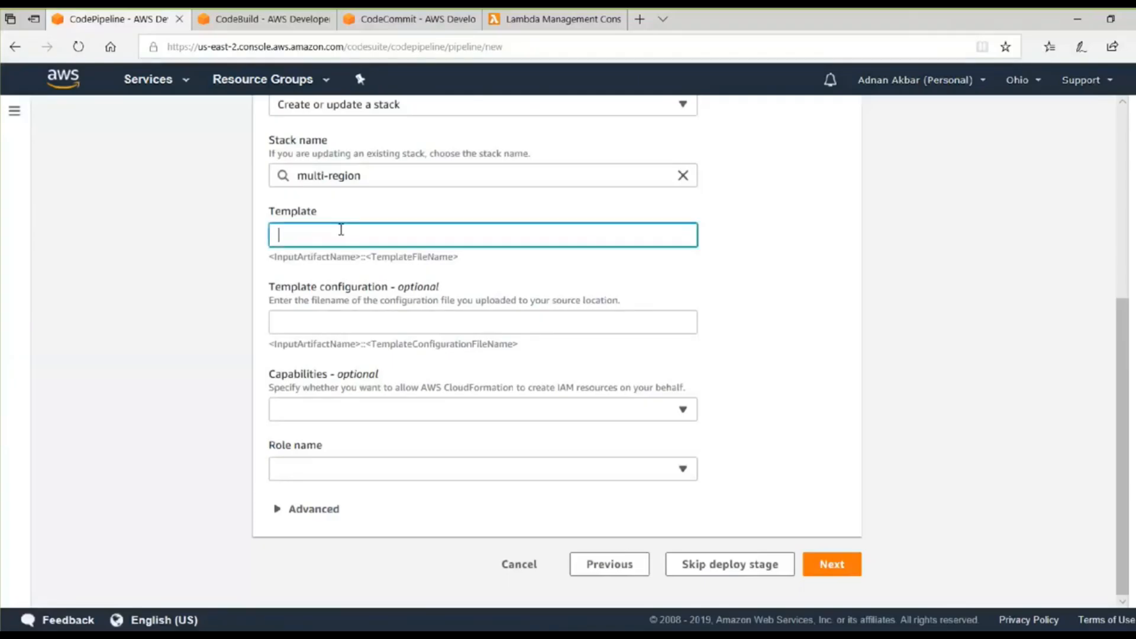
pyautogui.hotkey('ctrl', 'v')
pyautogui.scroll(3, 487, 318)
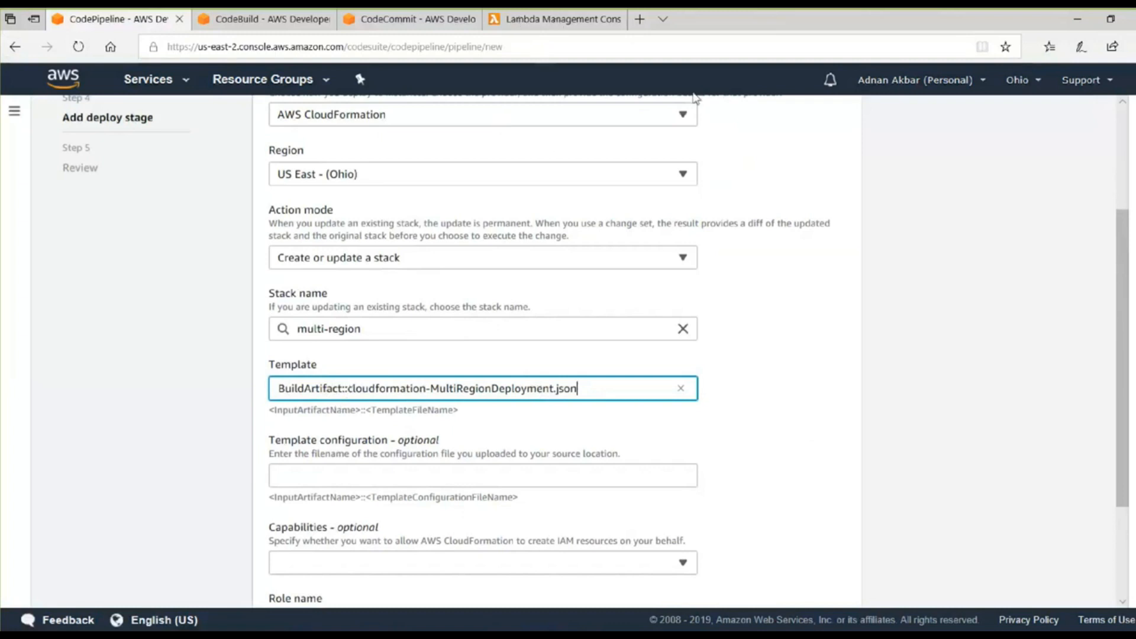
pyautogui.click(971, 237)
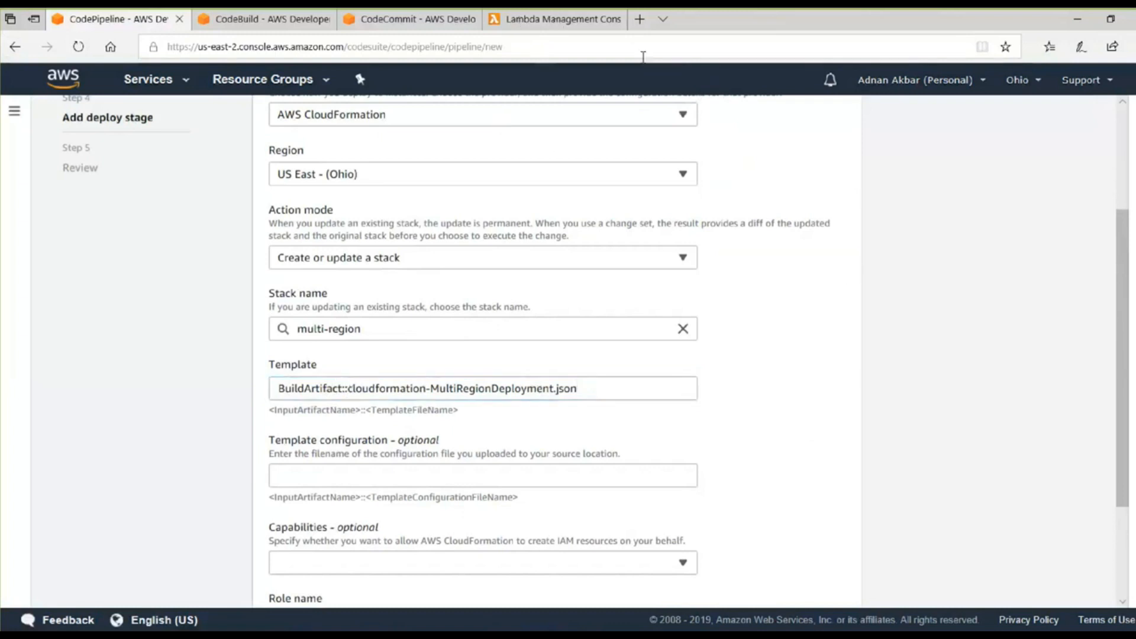
# Open cloudformation-MultiRegionDeployment.json from the MultiRegionDeployment folder of the MultiRegion repository and examine the Lambda function's S3Bucket and S3Key references.
pyautogui.click(611, 29)
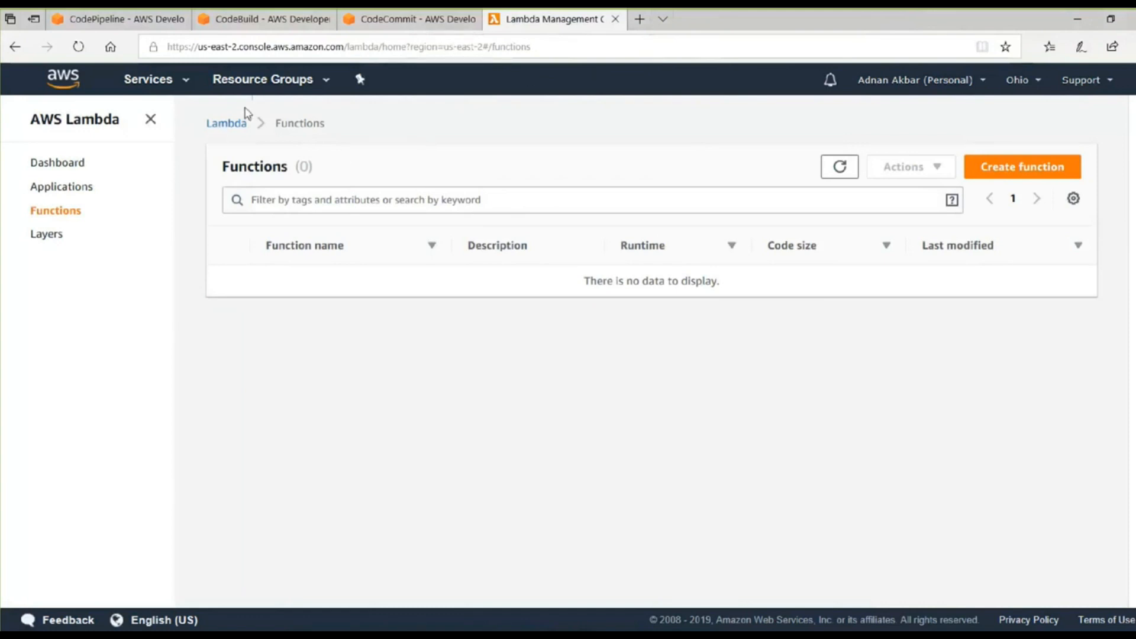
pyautogui.click(402, 19)
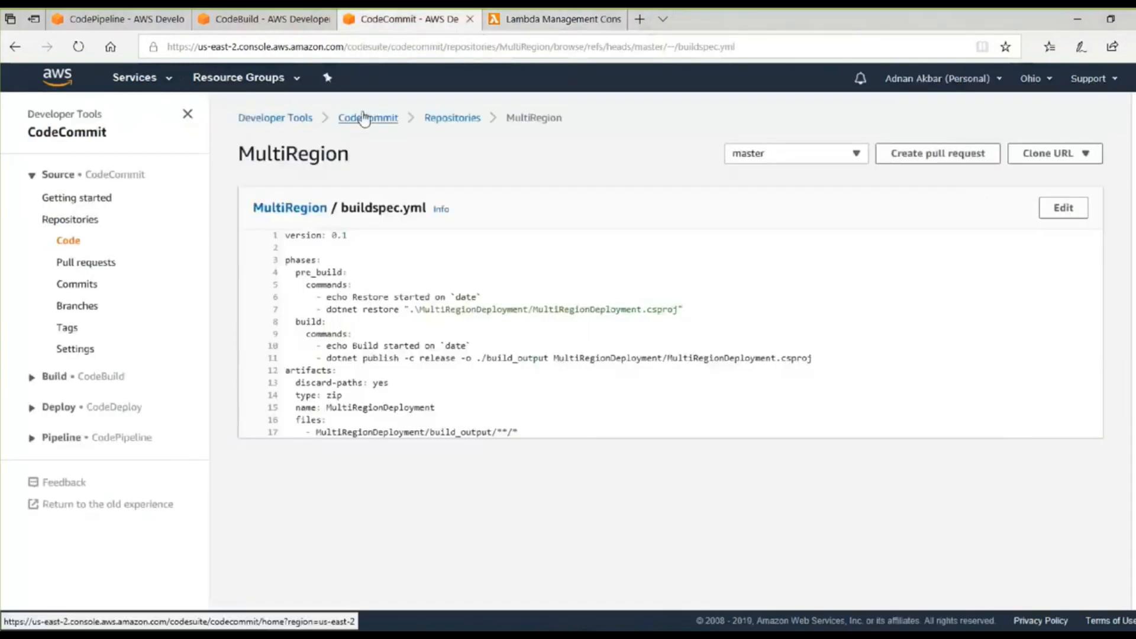
pyautogui.click(435, 119)
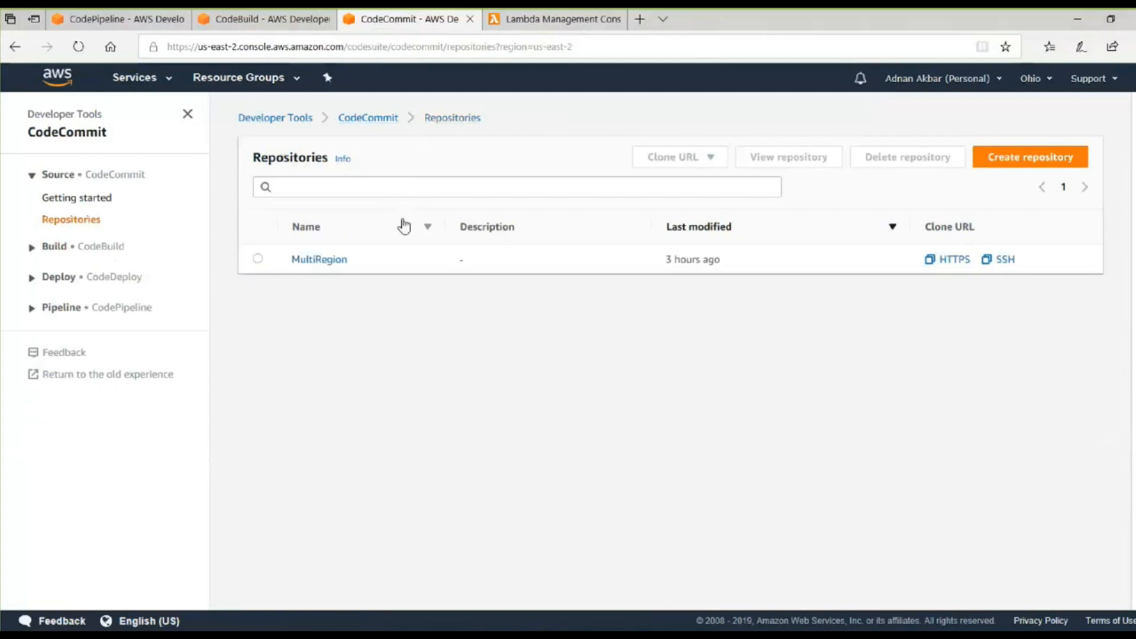
pyautogui.click(335, 264)
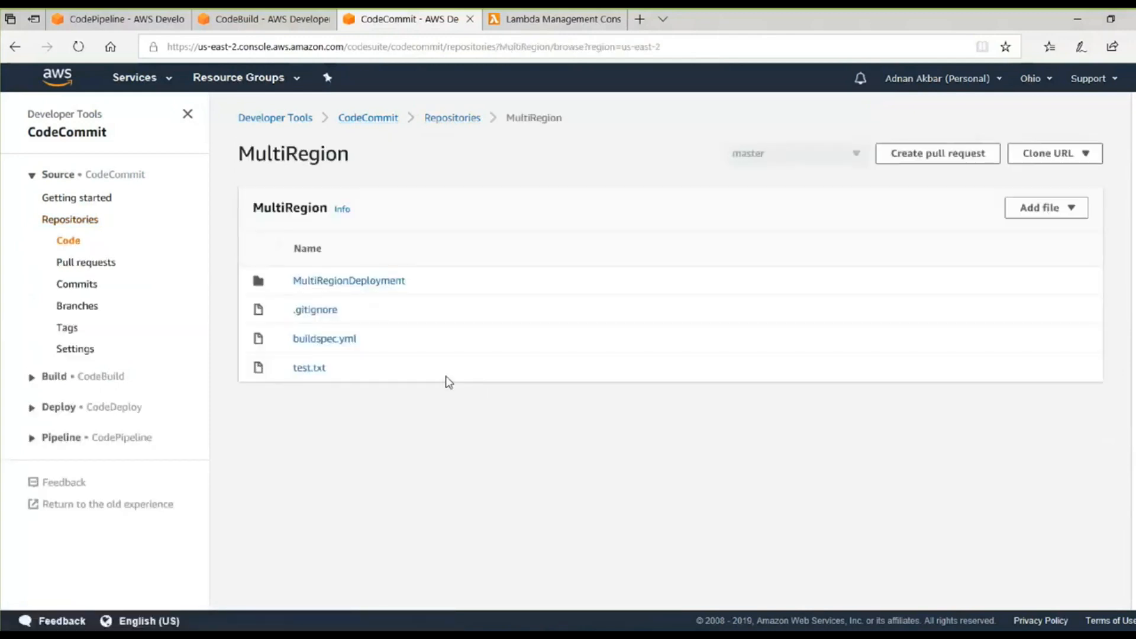
pyautogui.click(371, 282)
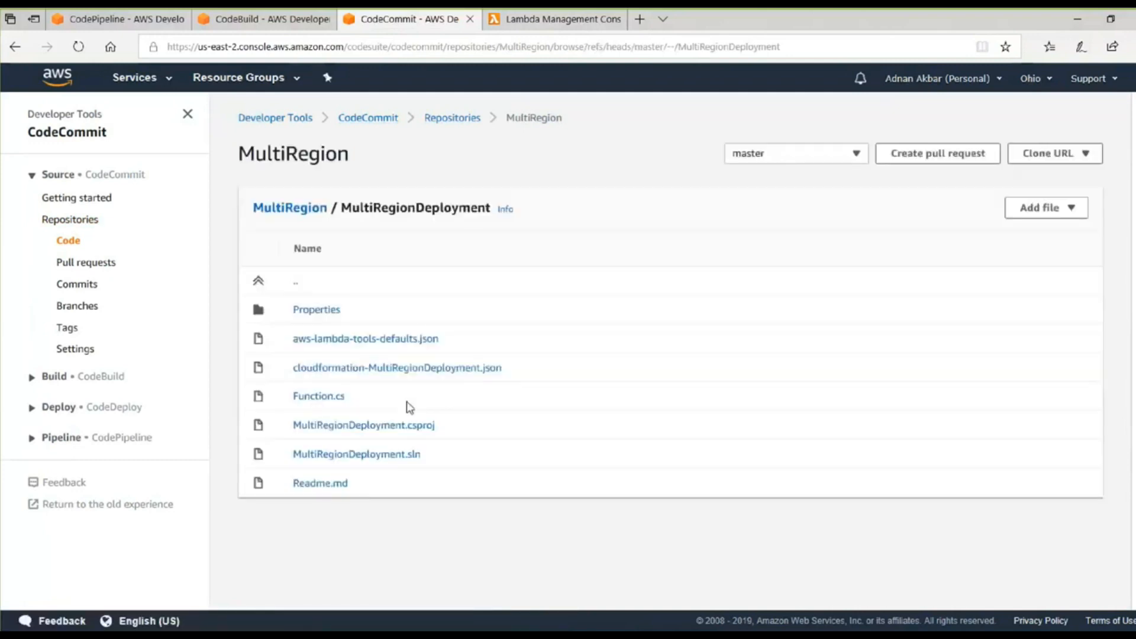
pyautogui.click(441, 369)
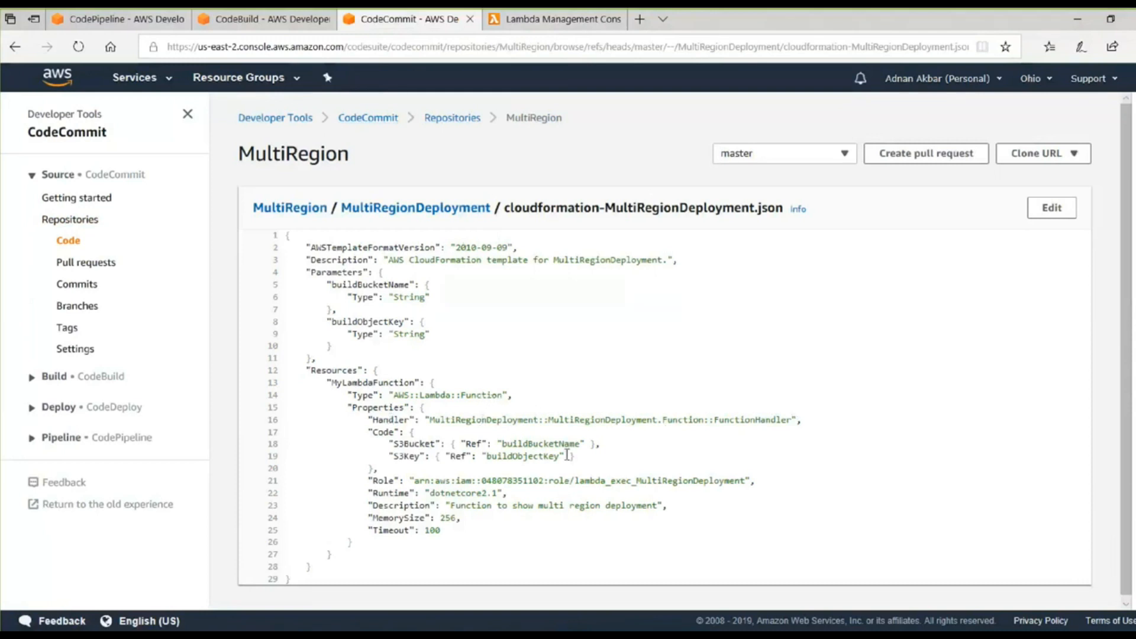
pyautogui.moveTo(394, 445); pyautogui.dragTo(575, 460)
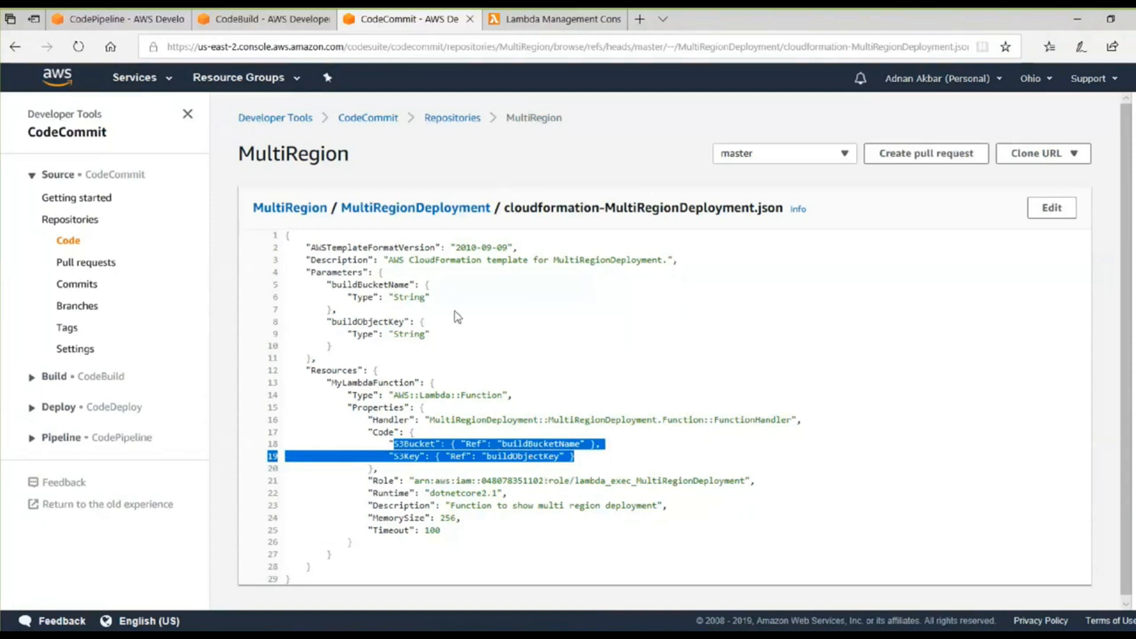
# Examine the Lambda function's Role in the template and check the status of the muti-region build in CodeBuild.
pyautogui.moveTo(513, 468); pyautogui.dragTo(760, 481)
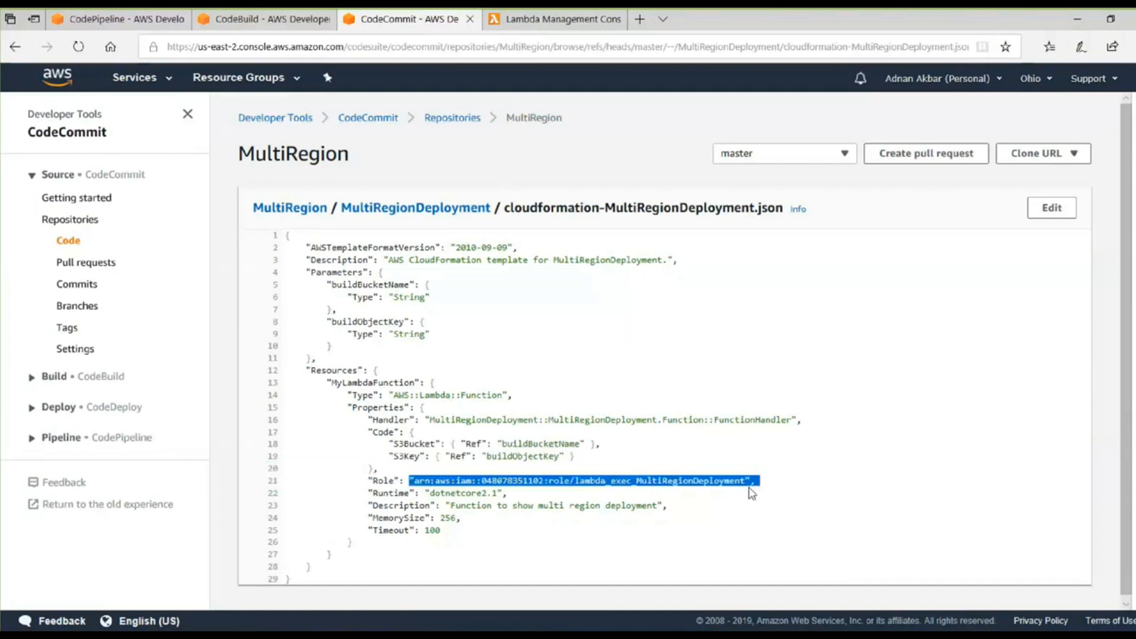
pyautogui.moveTo(281, 22)
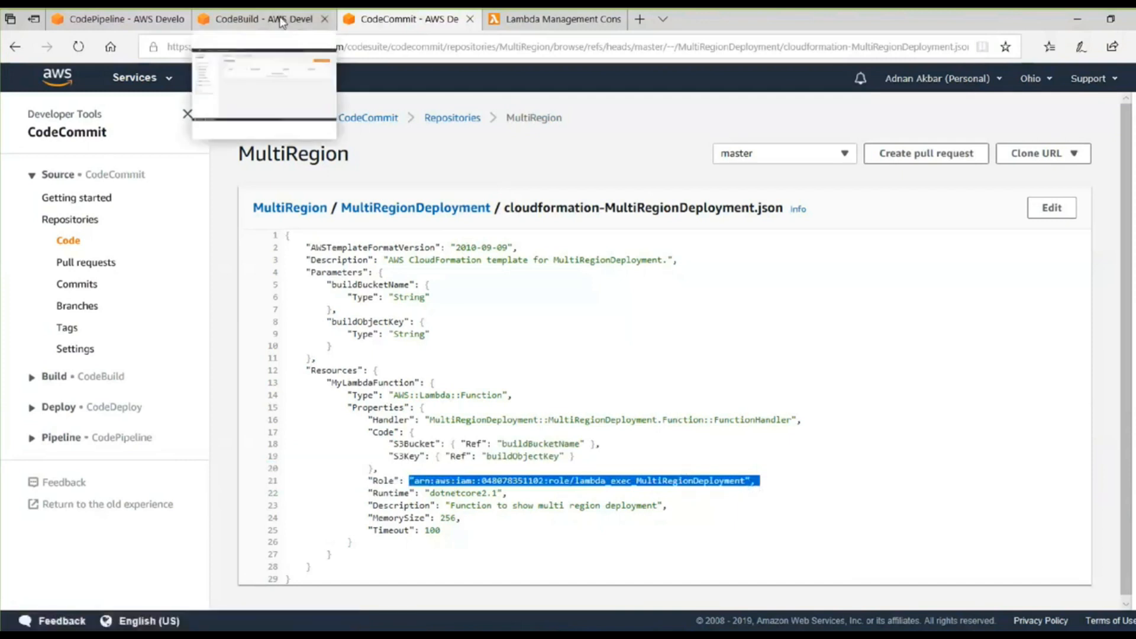
pyautogui.click(281, 23)
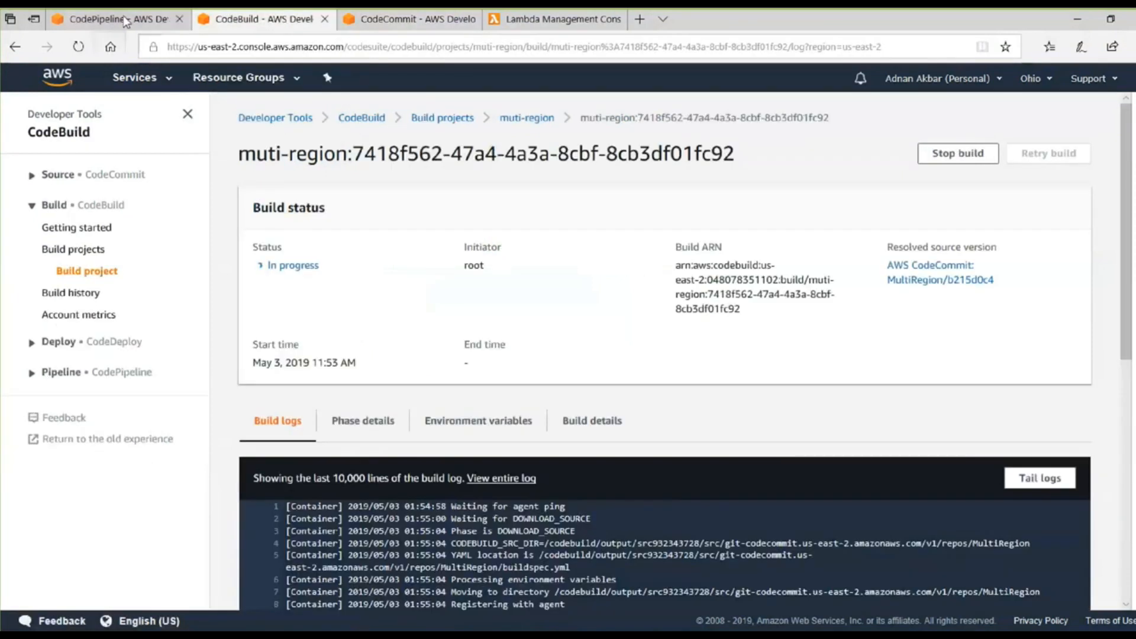
pyautogui.click(126, 22)
pyautogui.scroll(-1, 552, 451)
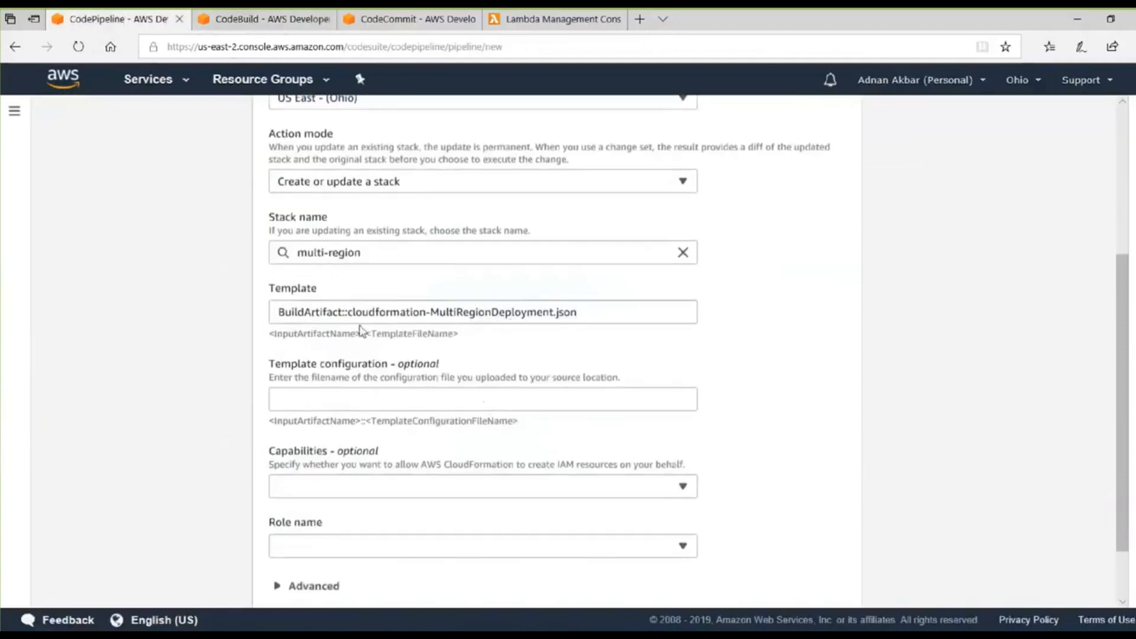
pyautogui.scroll(-1, 364, 368)
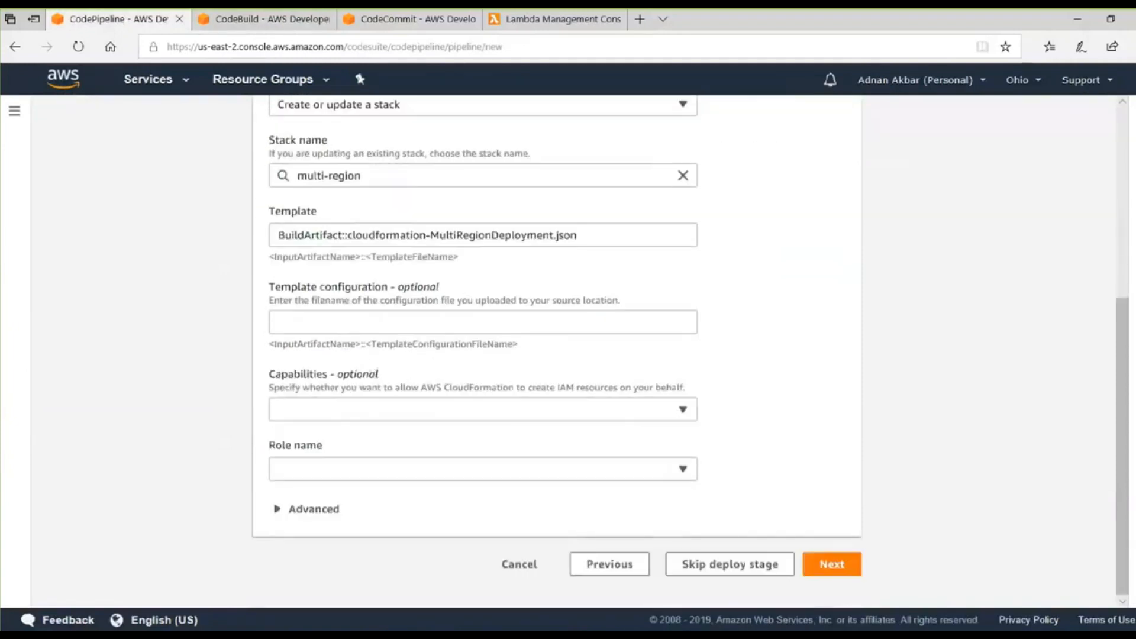
pyautogui.click(264, 20)
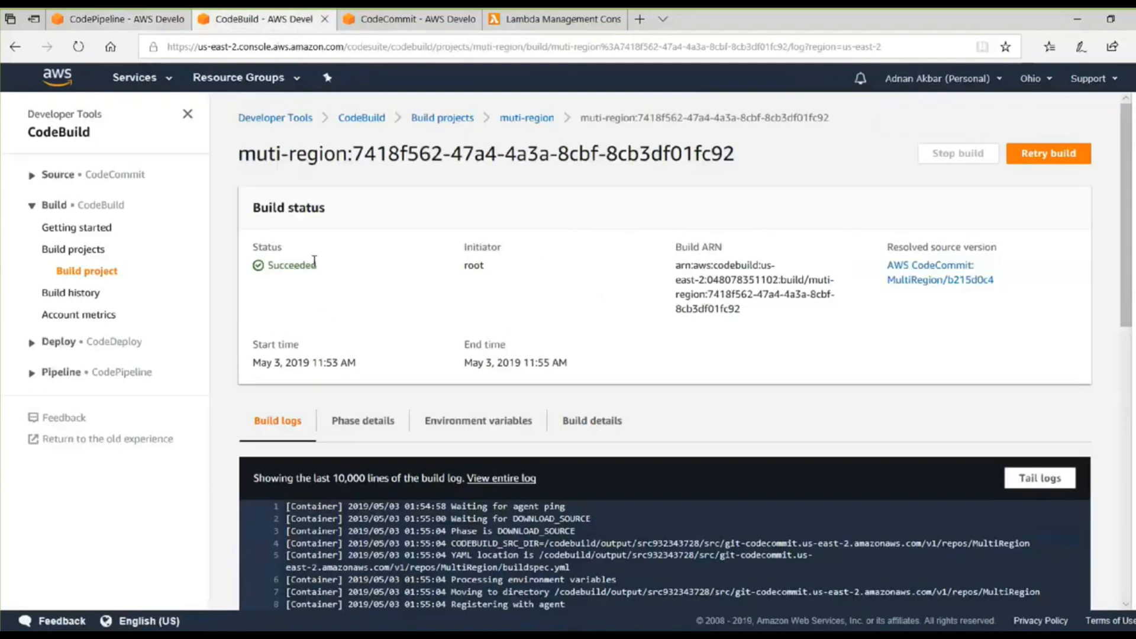
pyautogui.click(113, 19)
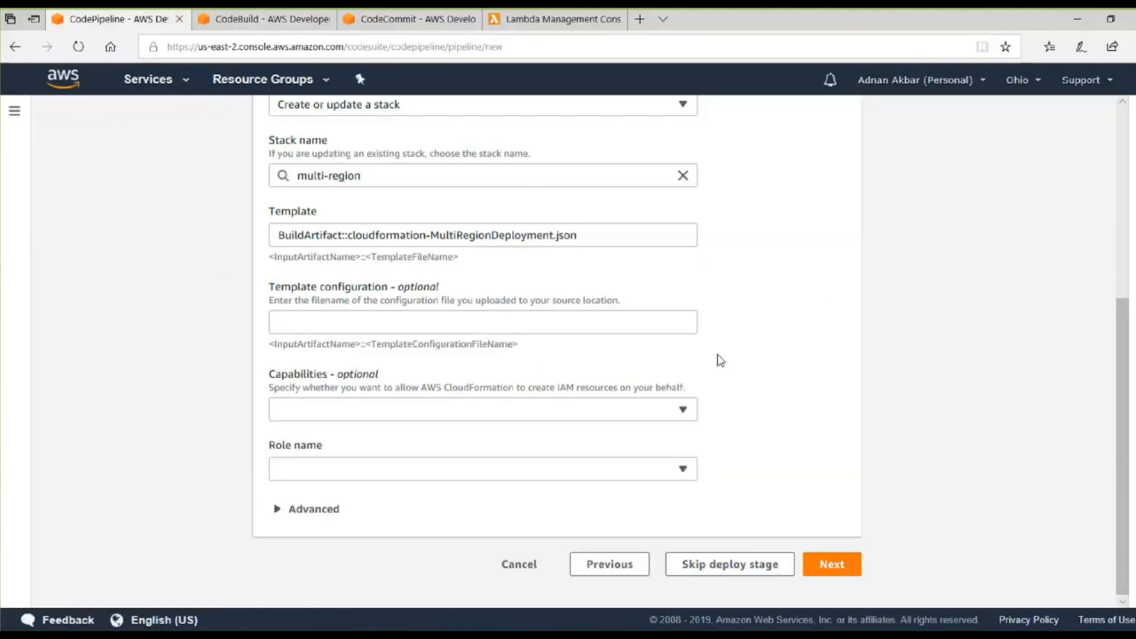
# Copy the JSON mapping buildBucketName and buildObjectKey to BuildArtifact's BucketName and ObjectKey from the Notepad++ notes into the deploy stage's parameter overrides.
pyautogui.click(292, 510)
pyautogui.scroll(-3, 680, 386)
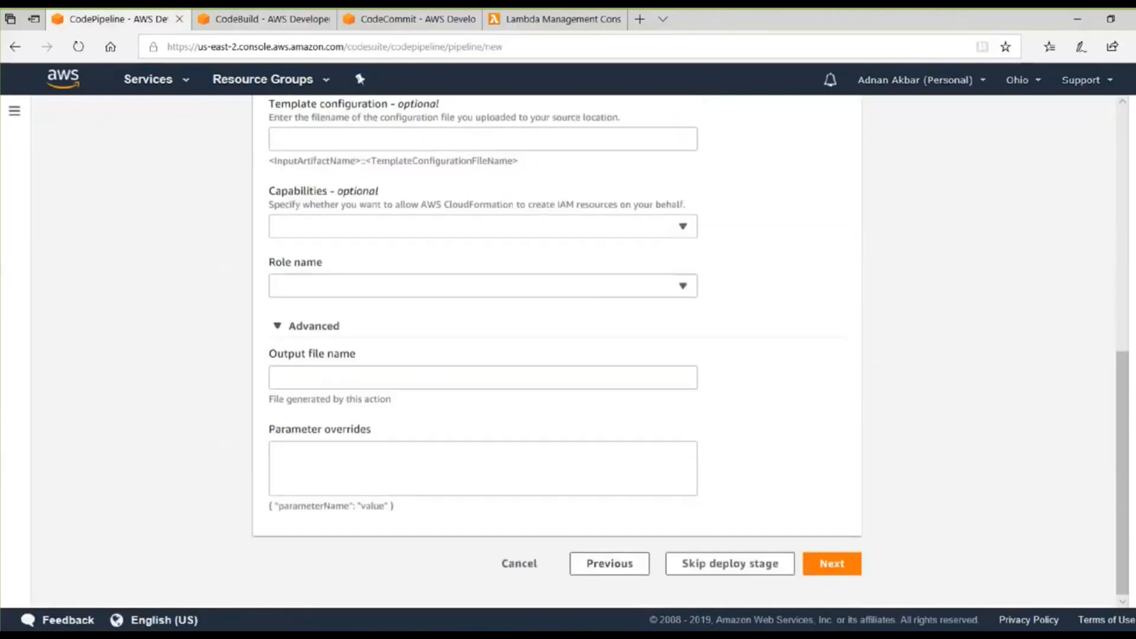
pyautogui.hotkey('alt', 'Tab')
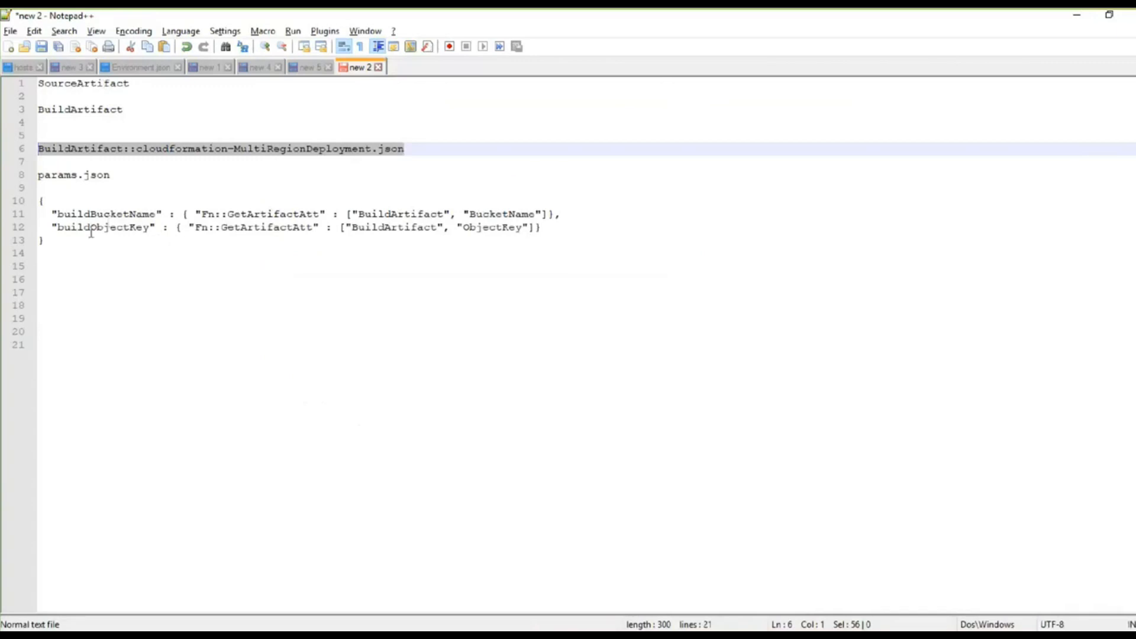
pyautogui.moveTo(53, 252); pyautogui.dragTo(28, 202)
pyautogui.hotkey('ctrl', 'c')
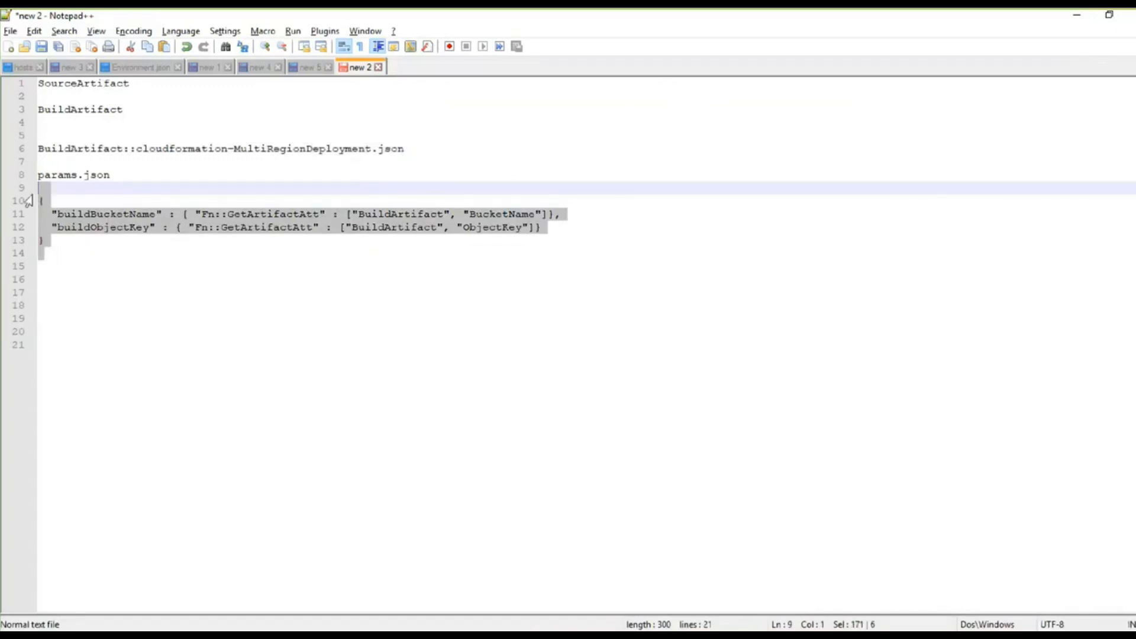
pyautogui.hotkey('alt', 'Tab')
pyautogui.click(346, 464)
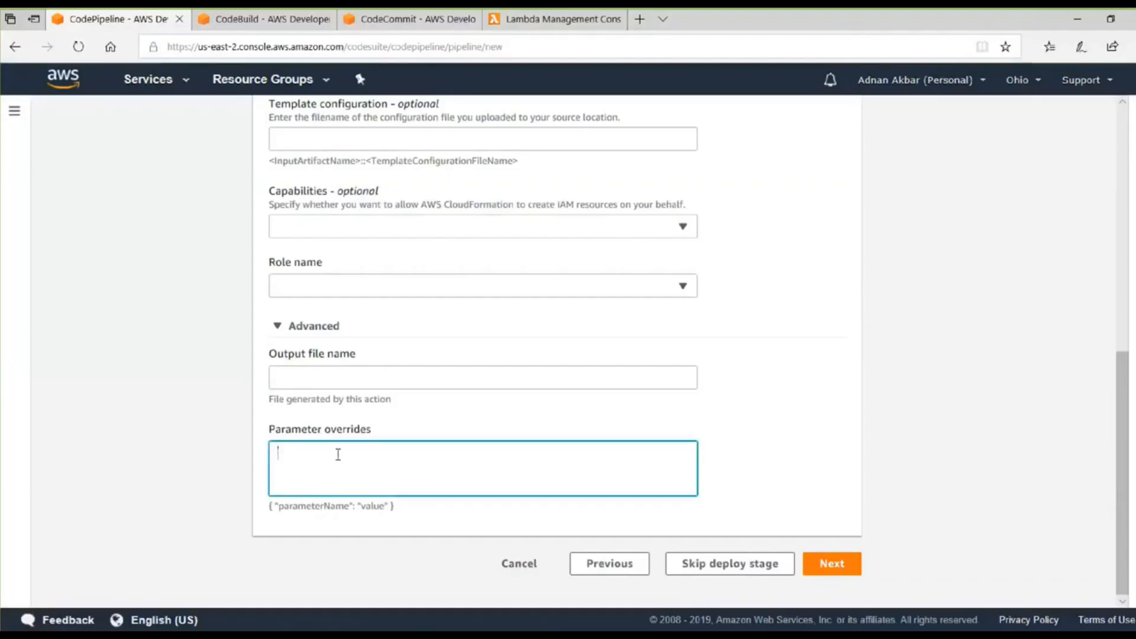
pyautogui.hotkey('ctrl', 'v')
# Copy params.json from the Notepad++ notes and paste it as the deploy stage's output file name.
pyautogui.hotkey('alt', 'Tab')
pyautogui.moveTo(121, 173); pyautogui.dragTo(40, 174)
pyautogui.hotkey('ctrl', 'c')
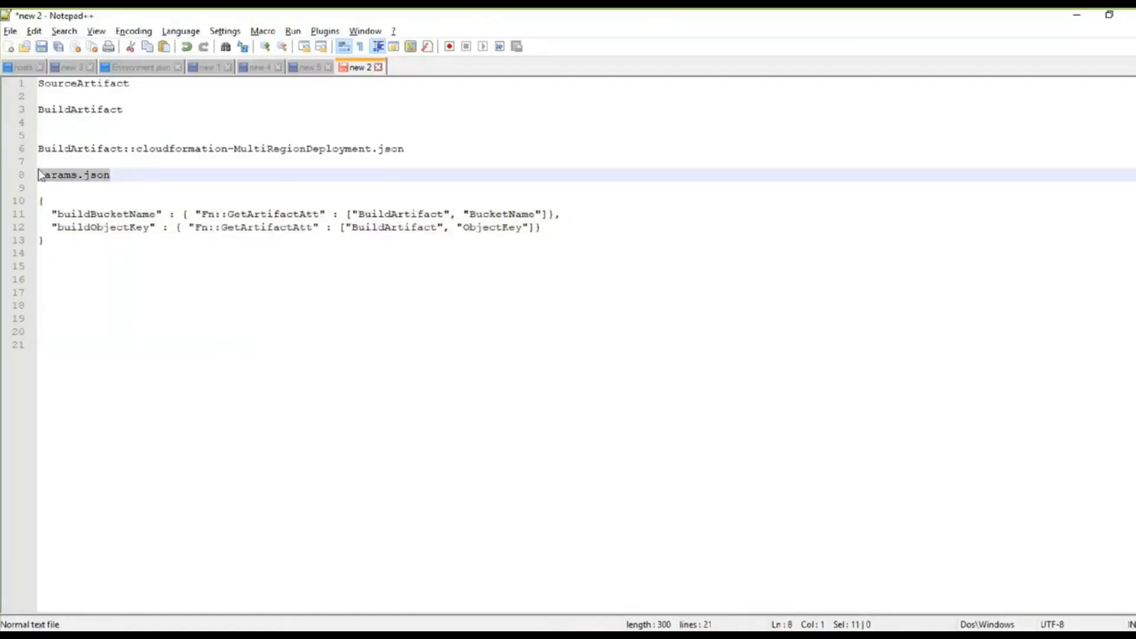
pyautogui.hotkey('alt', 'Tab')
pyautogui.hotkey('ctrl', 'v')
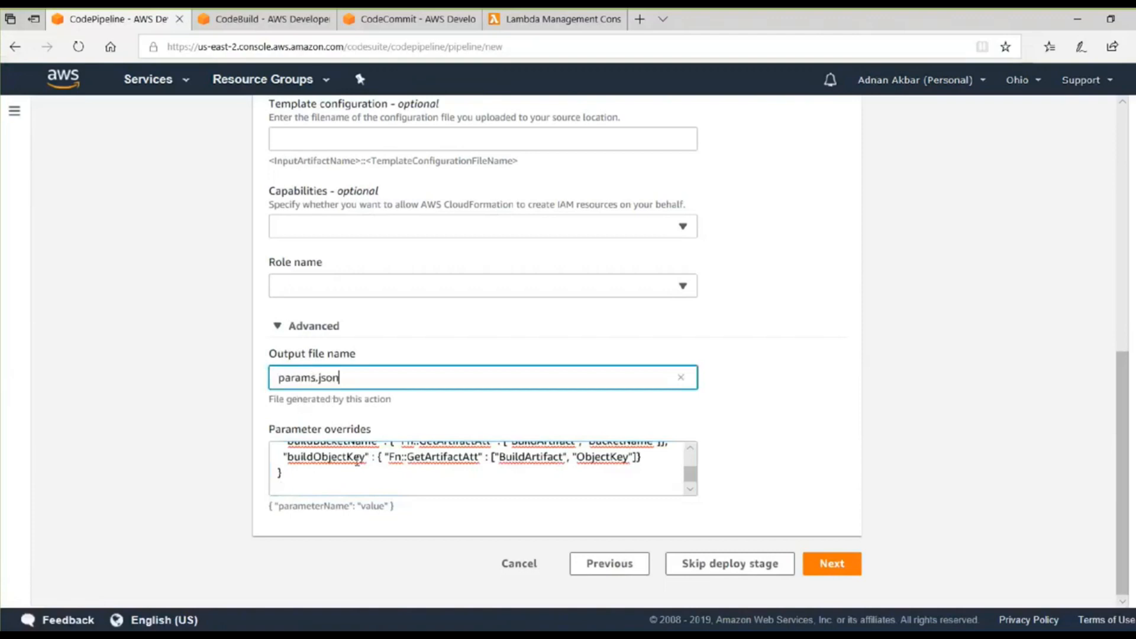
# Compare the parameter overrides with the buildBucketName and buildObjectKey references in cloudformation-MultiRegionDeployment.json.
pyautogui.click(690, 448)
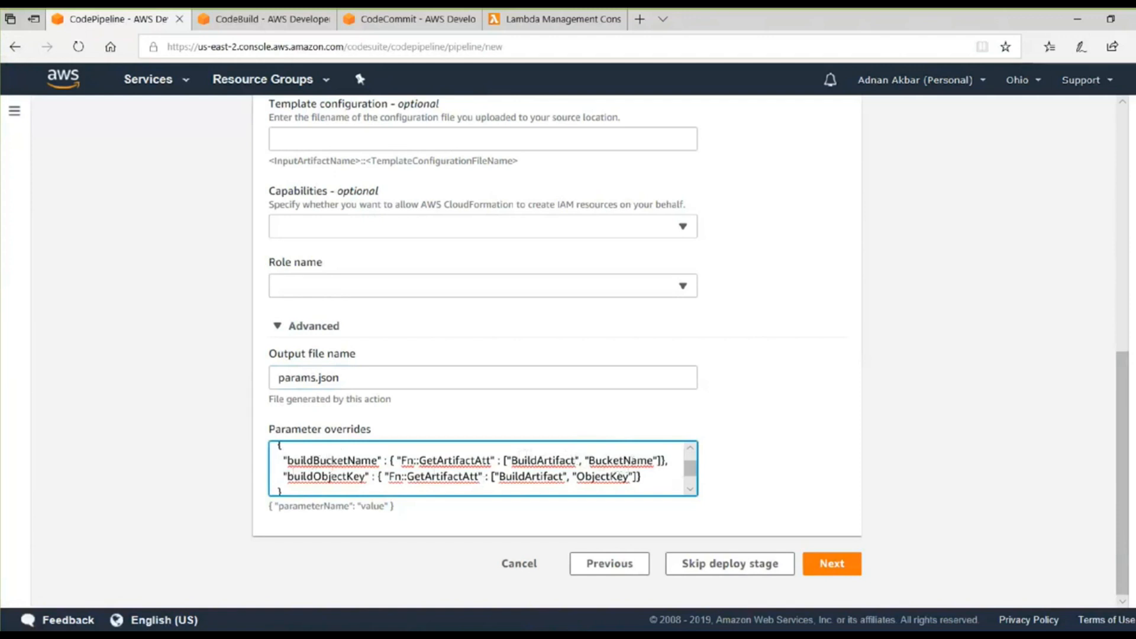
pyautogui.click(393, 15)
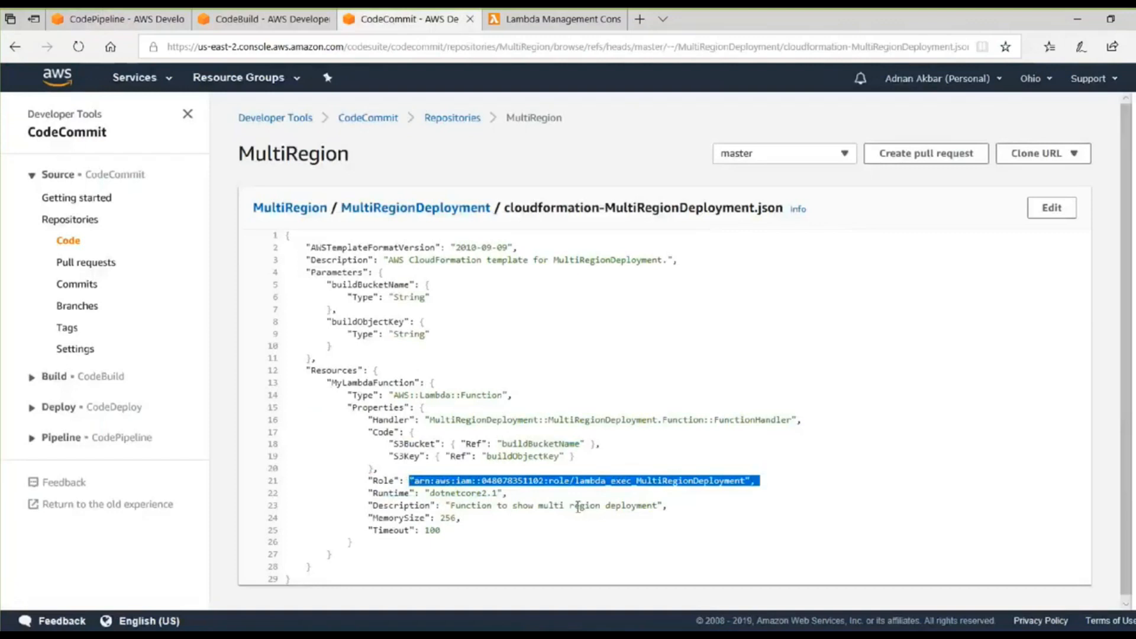
pyautogui.click(478, 484)
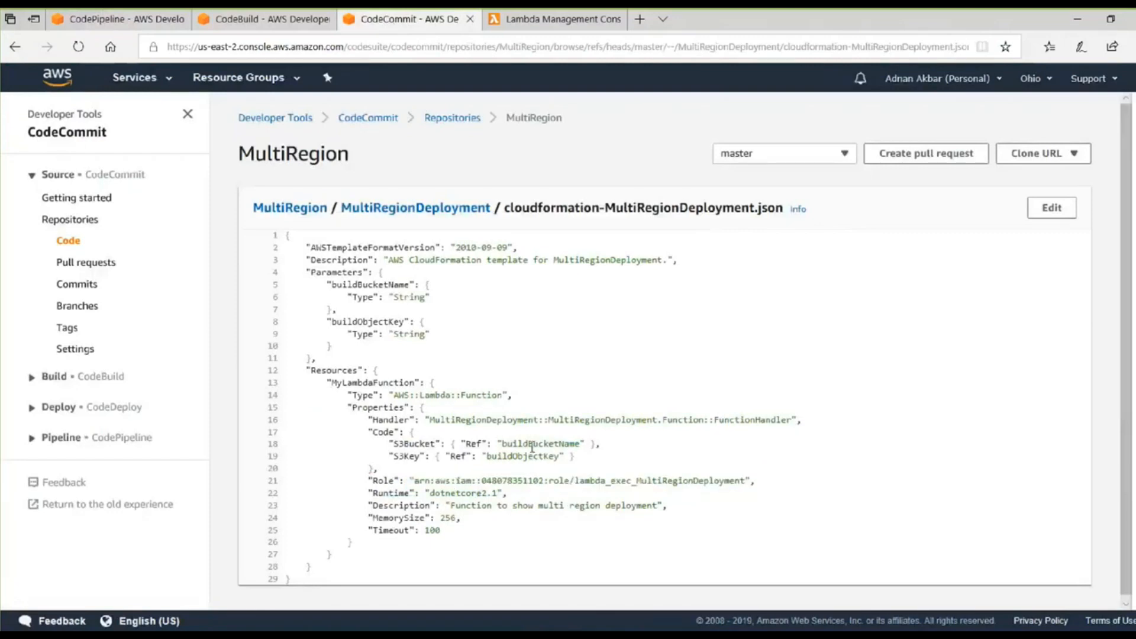
pyautogui.moveTo(503, 443); pyautogui.dragTo(578, 451)
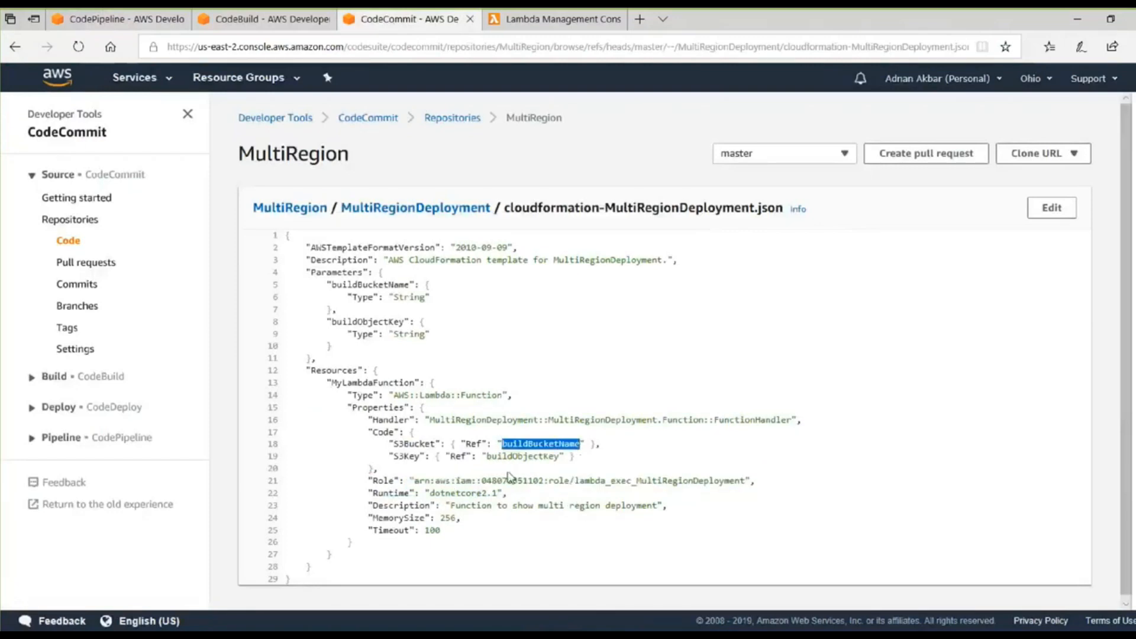
pyautogui.click(150, 20)
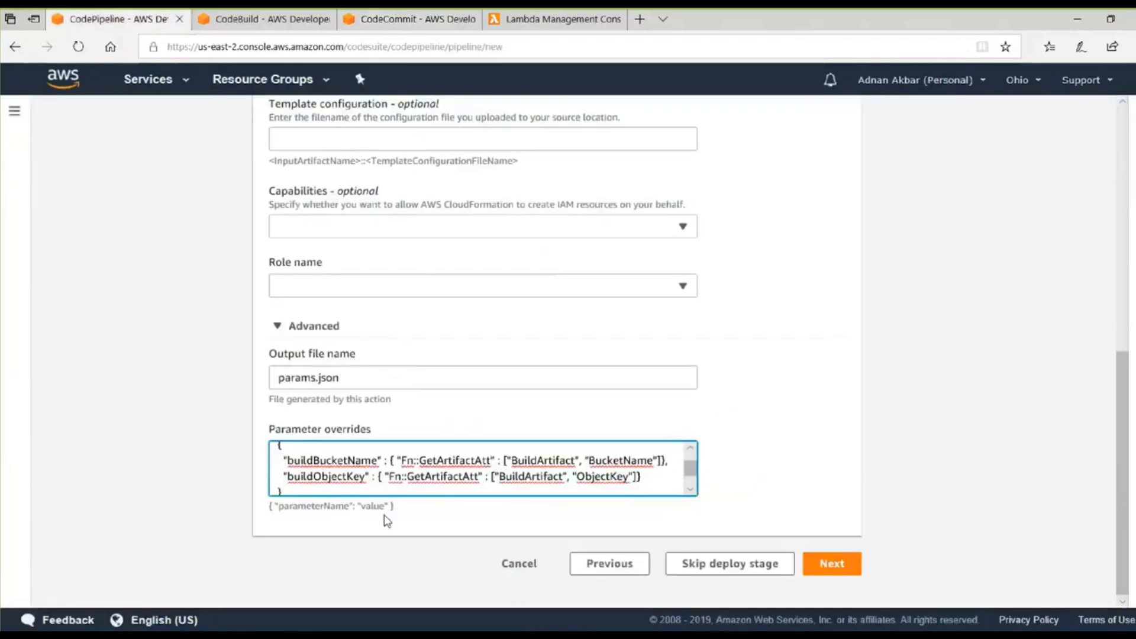
# Set the deploy stage's role name to cloudformation-create-manage.
pyautogui.click(830, 576)
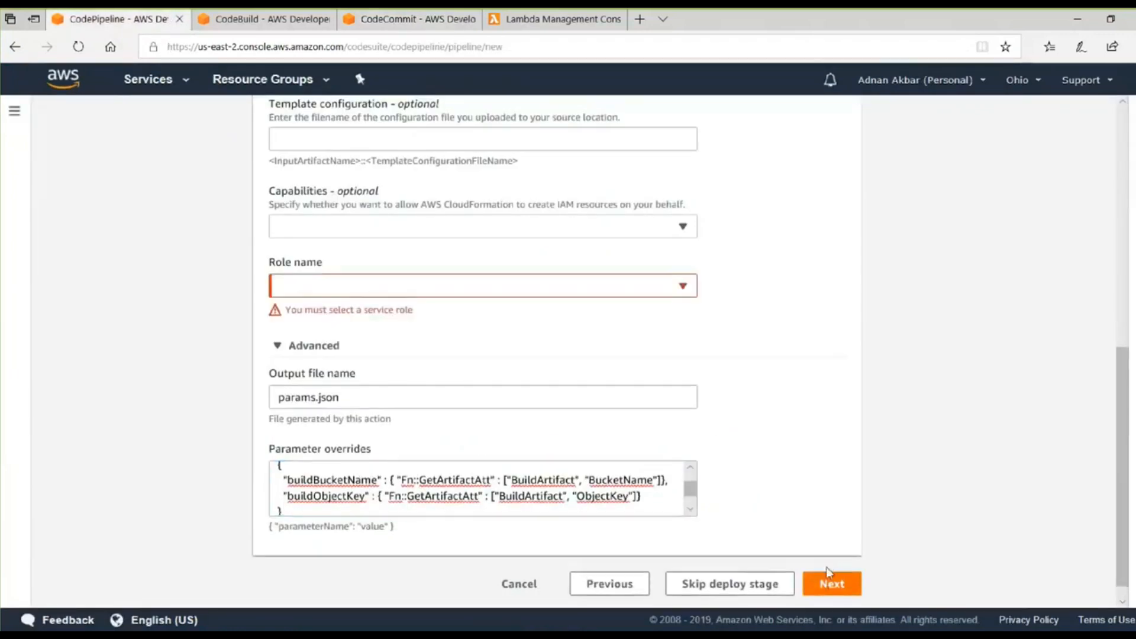
pyautogui.click(578, 290)
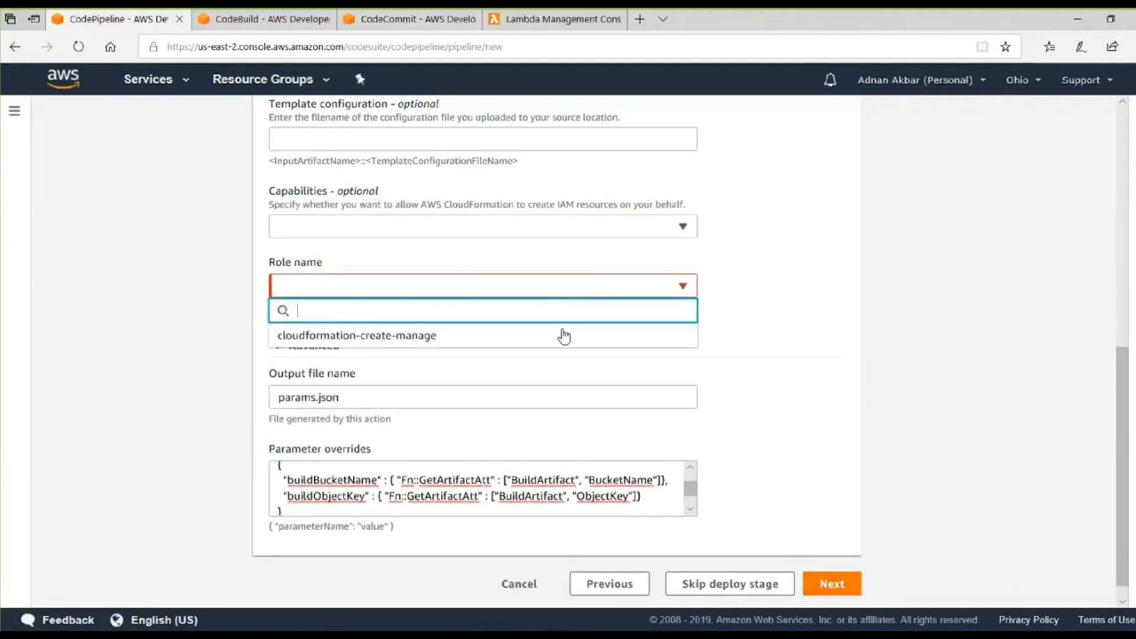
pyautogui.click(563, 332)
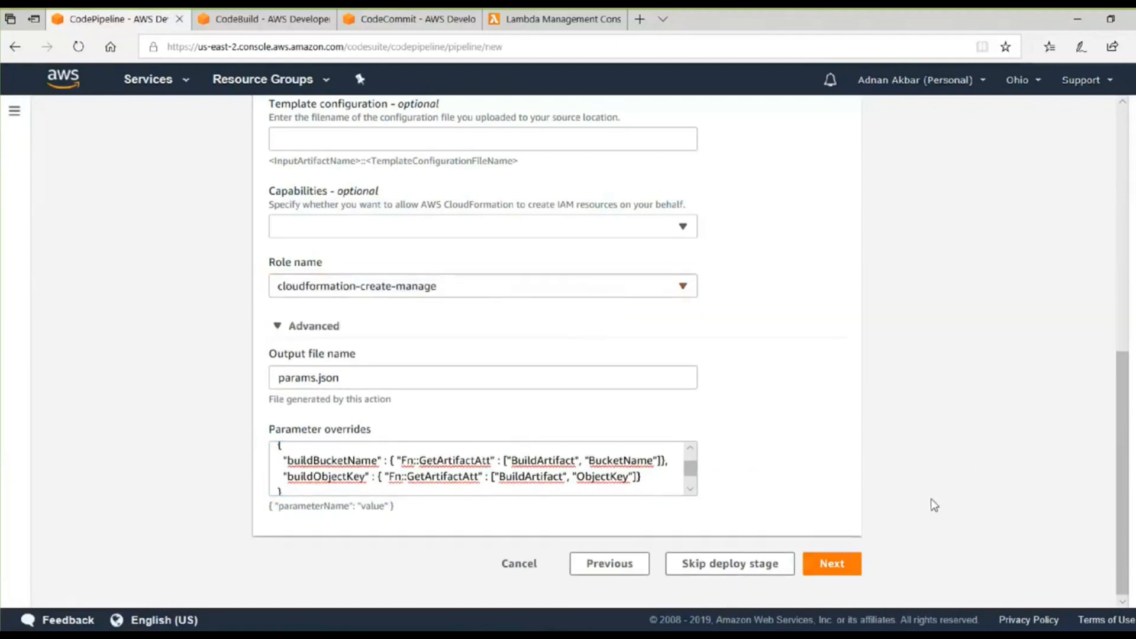
# Proceed to the pipeline review, check the deploy action settings and create the pipeline.
pyautogui.click(858, 568)
pyautogui.scroll(-6, 933, 411)
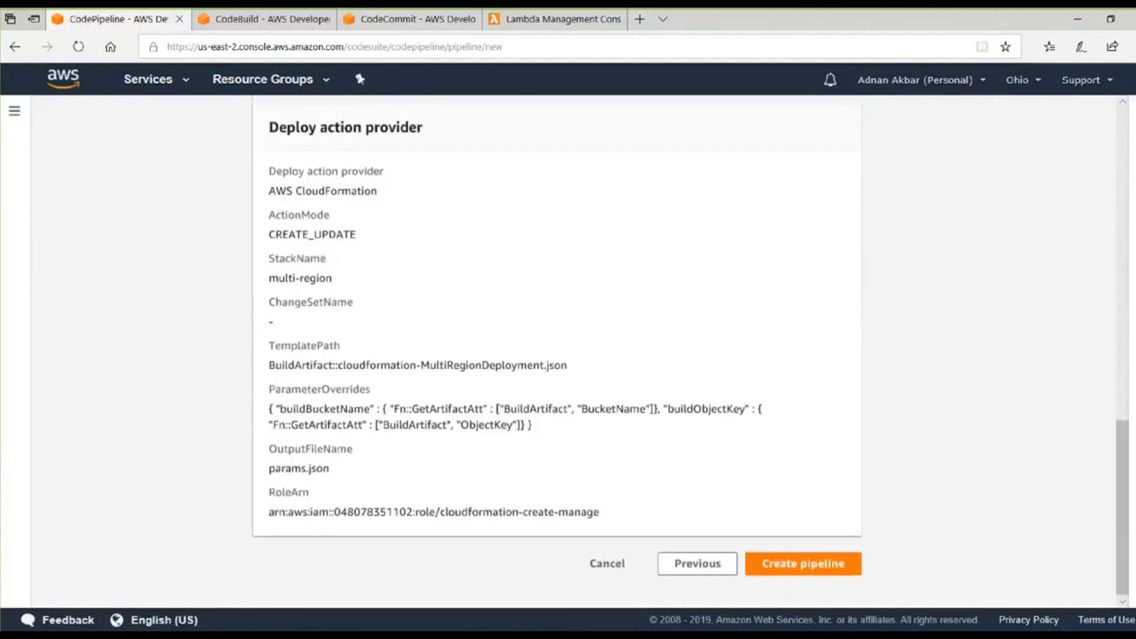
pyautogui.click(803, 563)
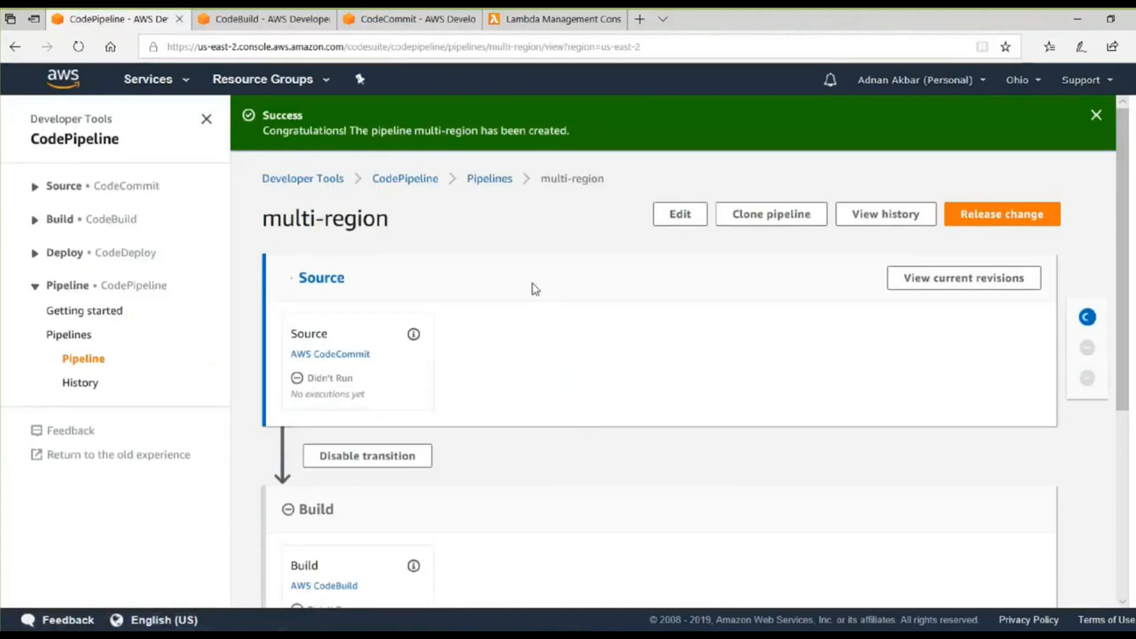
# Examine the progress of the Source, Build and Deploy stages of the multi-region pipeline.
pyautogui.scroll(-4, 525, 279)
pyautogui.scroll(5, 517, 294)
pyautogui.scroll(-3, 539, 378)
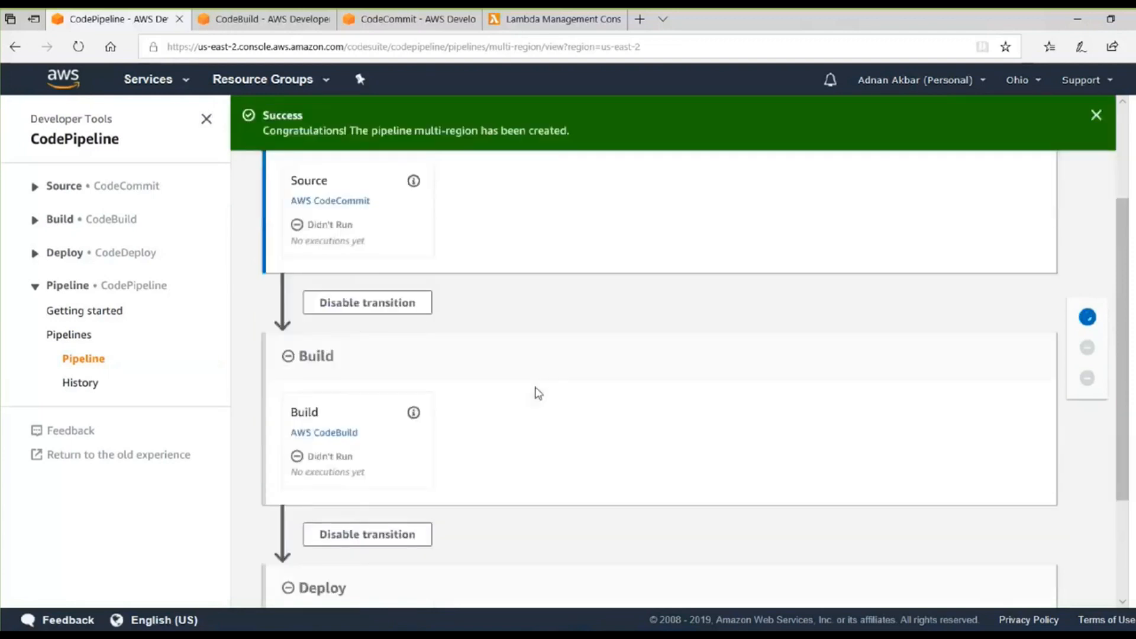
pyautogui.scroll(-1, 538, 393)
pyautogui.scroll(5, 539, 394)
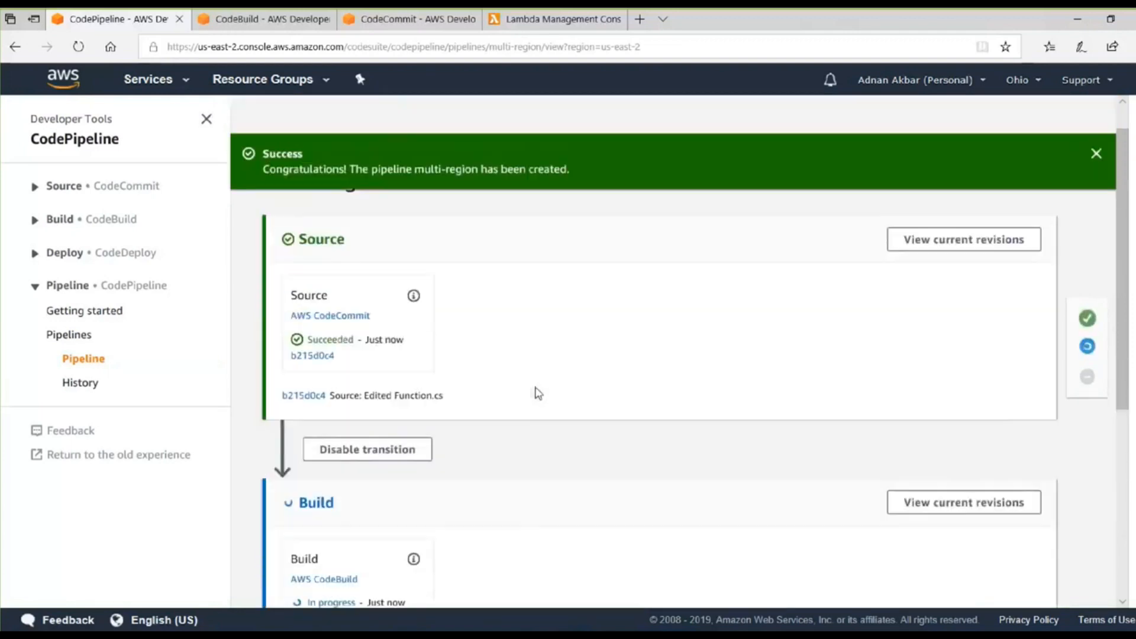
pyautogui.scroll(-4, 528, 394)
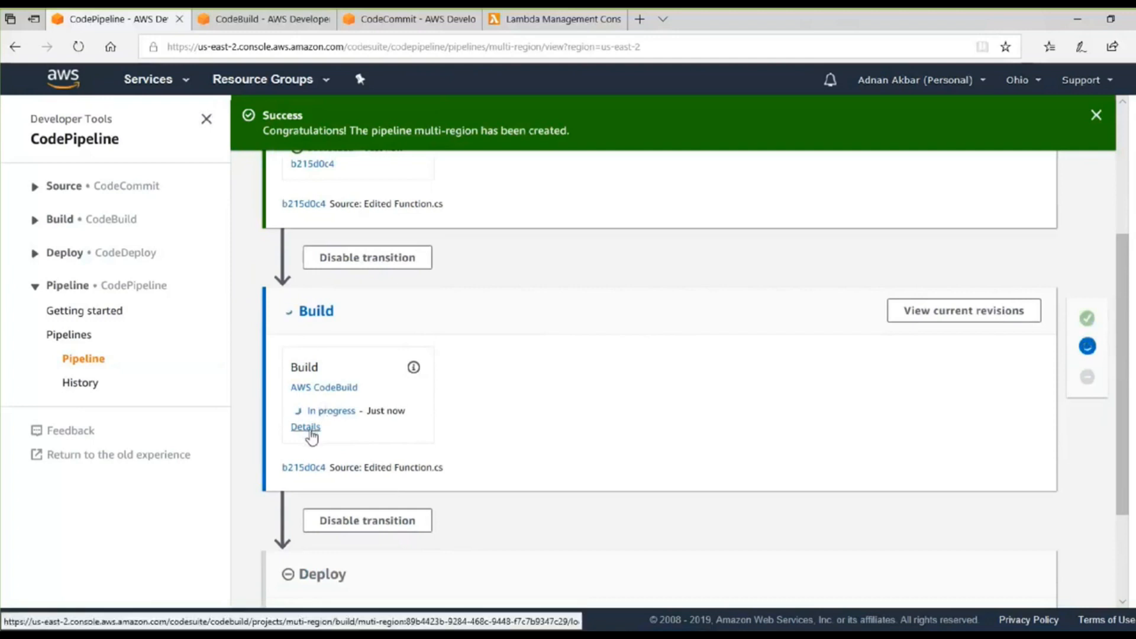
# Open the details of the pipeline's Build action in a new browser tab and examine its status and build log.
pyautogui.rightClick(311, 434)
pyautogui.click(379, 192)
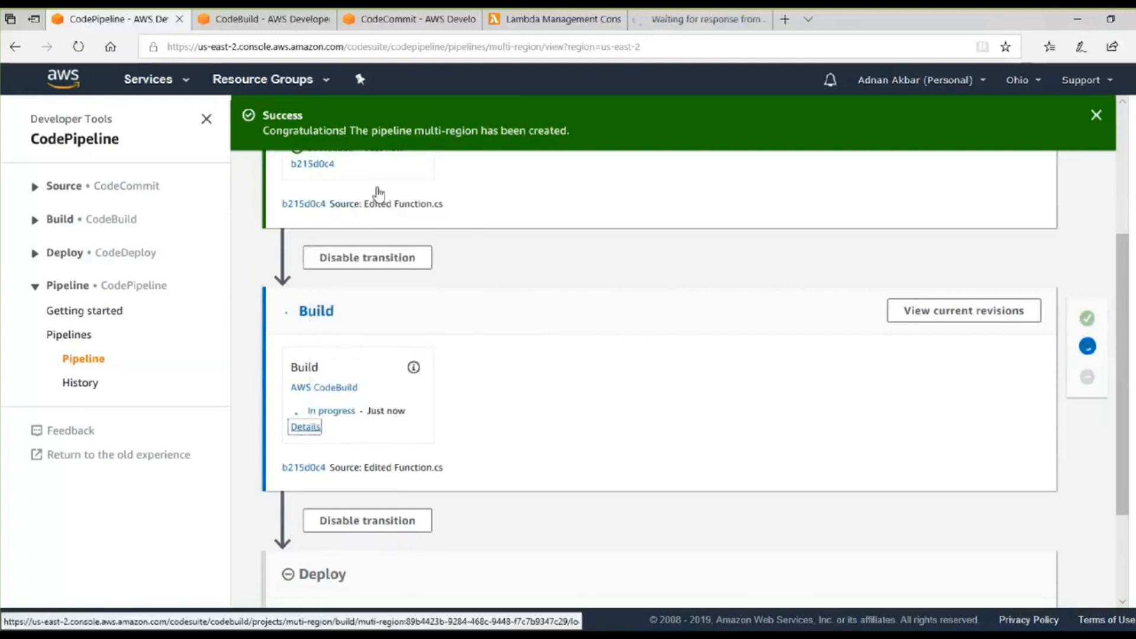
pyautogui.click(673, 22)
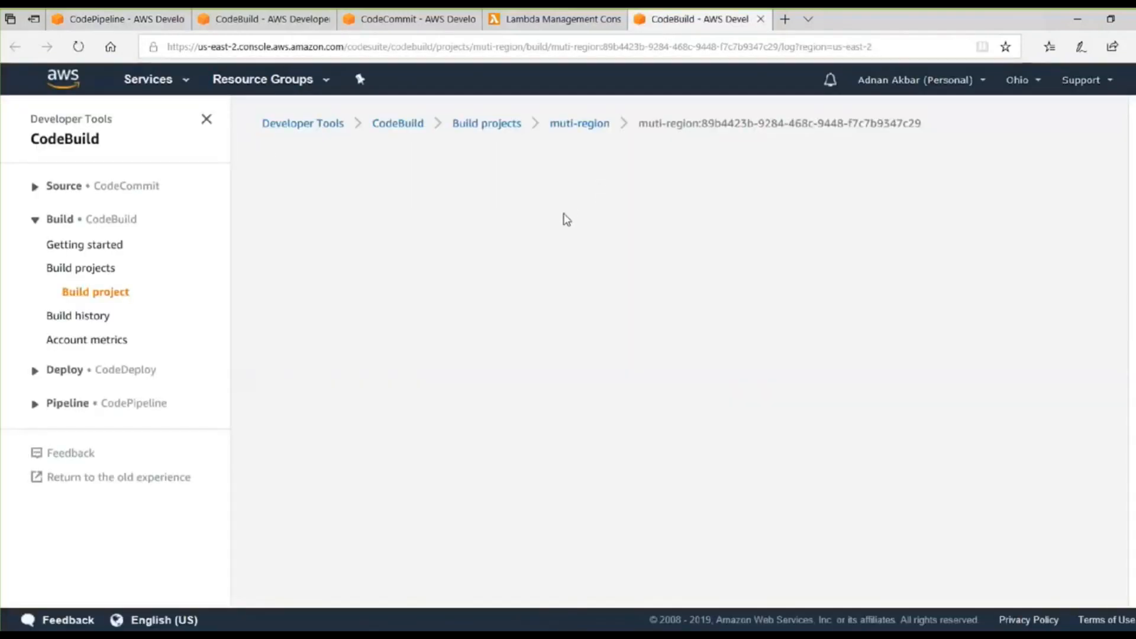
pyautogui.scroll(-4, 563, 229)
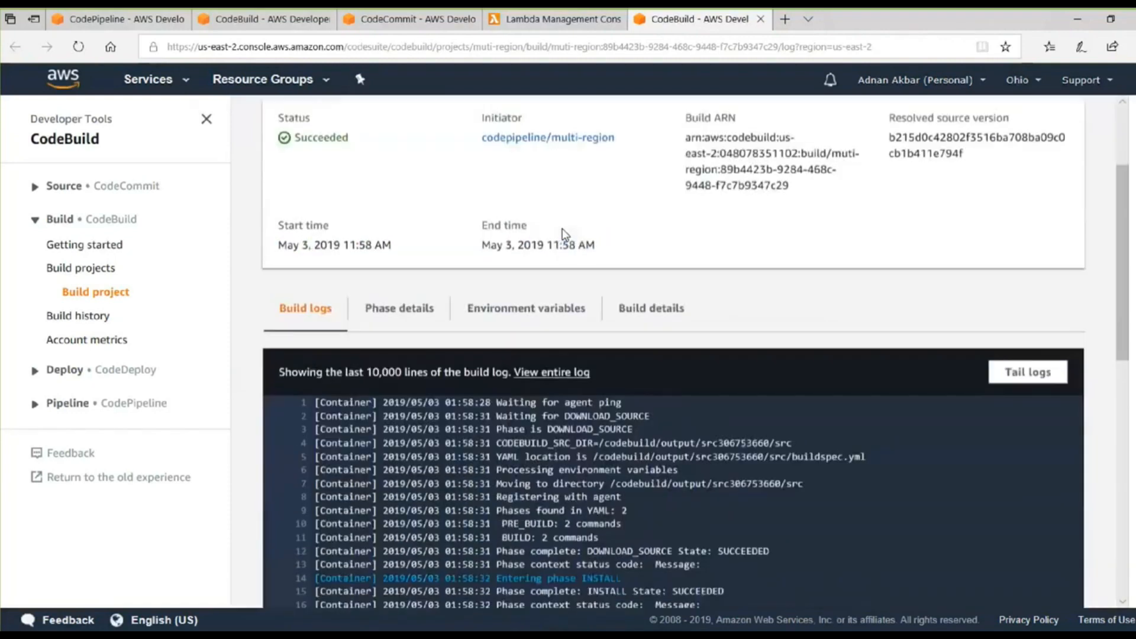
pyautogui.scroll(-6, 564, 253)
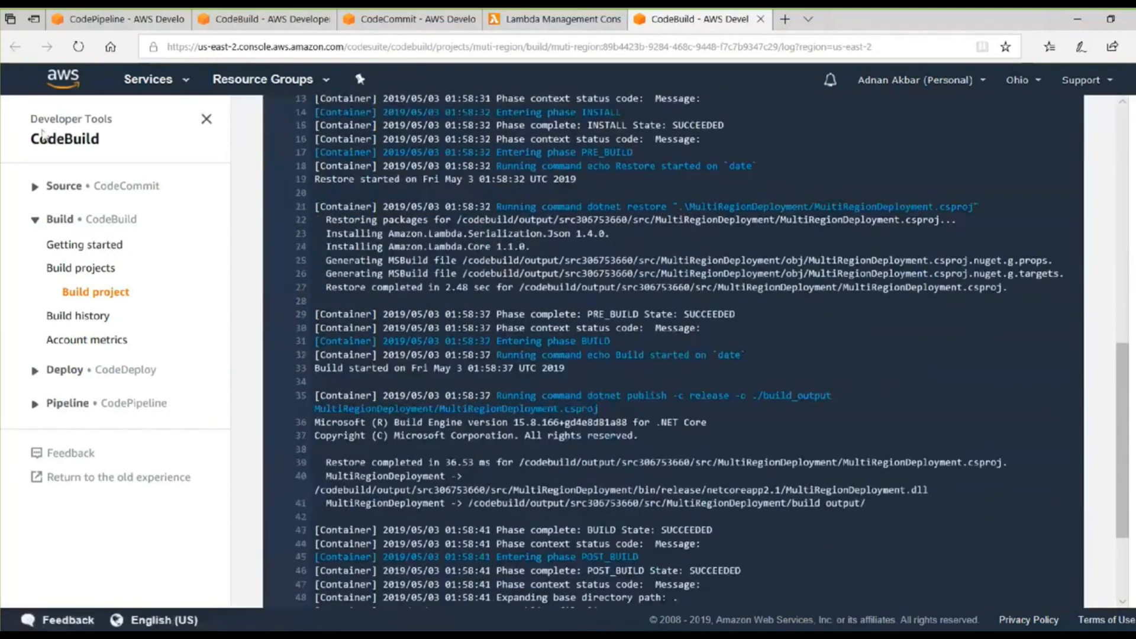
# Return to the multi-region pipeline and check the progress of its Deploy stage.
pyautogui.click(87, 20)
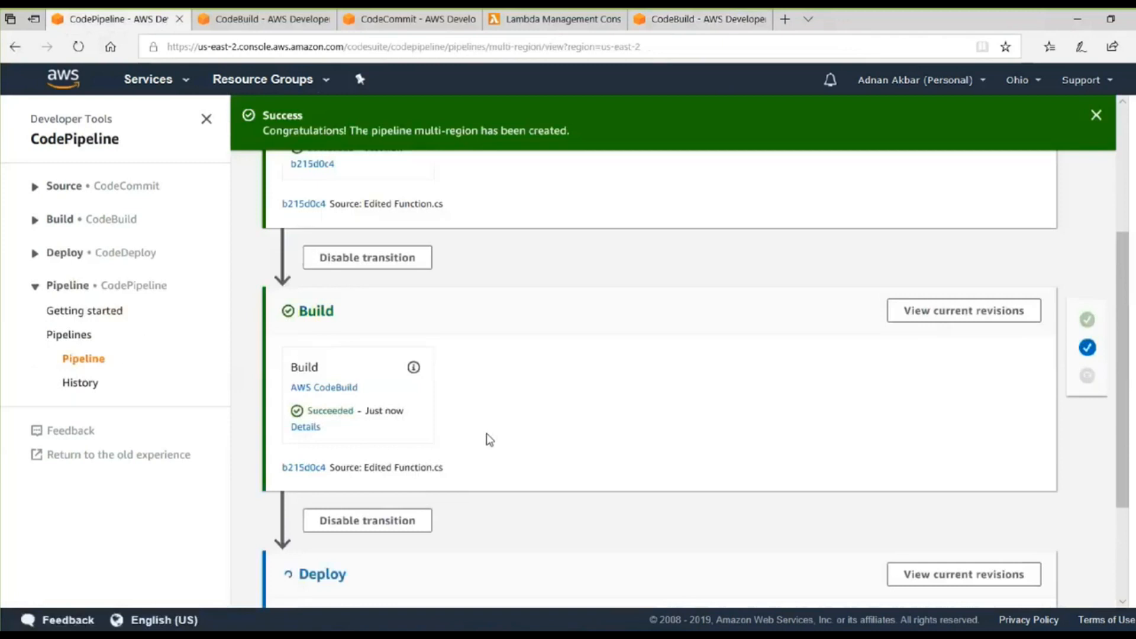
pyautogui.scroll(-1, 480, 447)
pyautogui.scroll(-1, 472, 456)
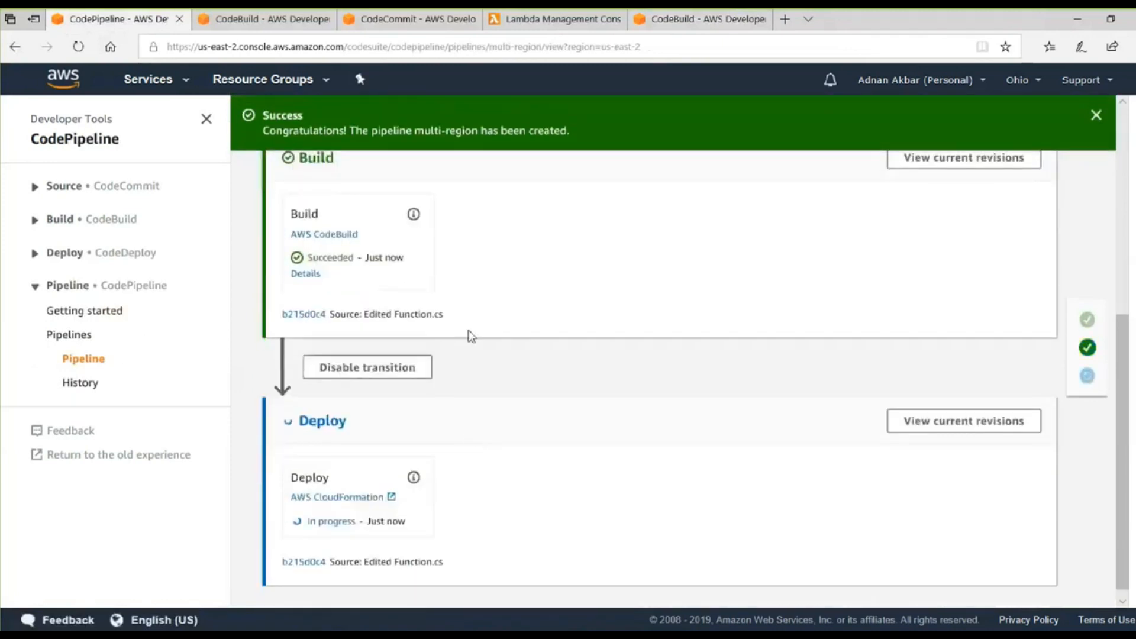
# Refresh the Lambda functions list for the Ohio region and check it for the deployed function.
pyautogui.click(534, 17)
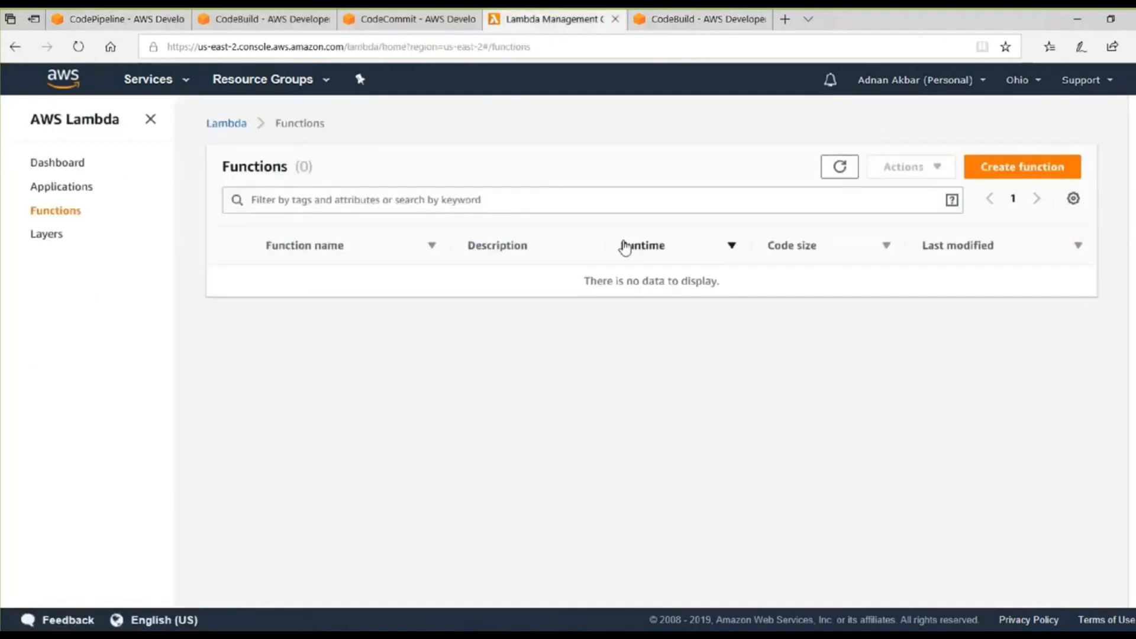
pyautogui.click(78, 46)
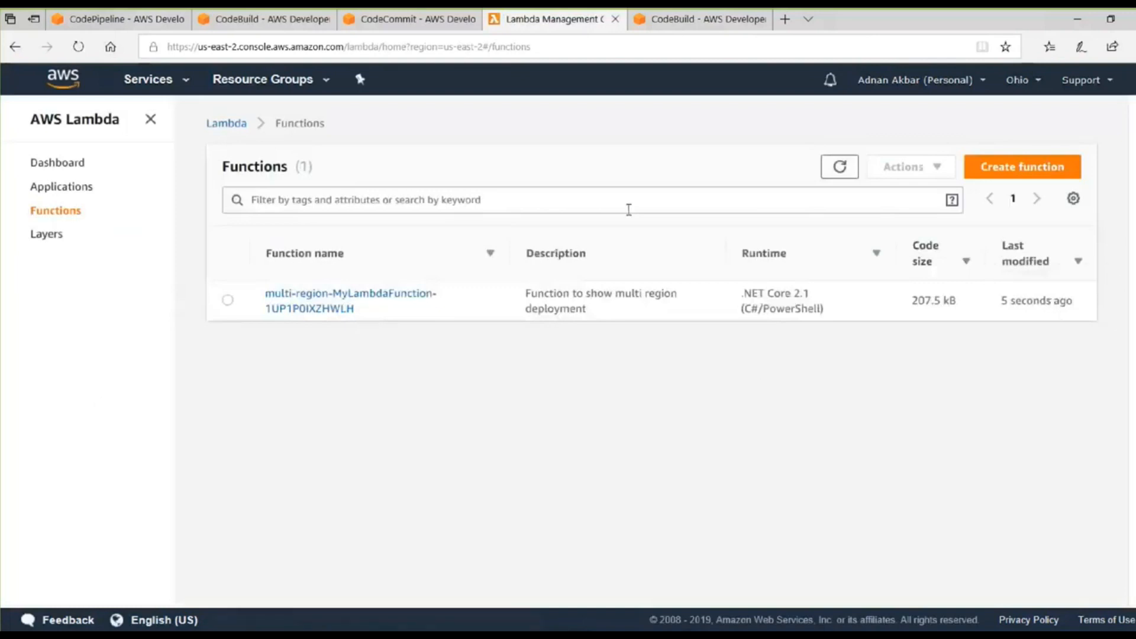
pyautogui.moveTo(706, 24)
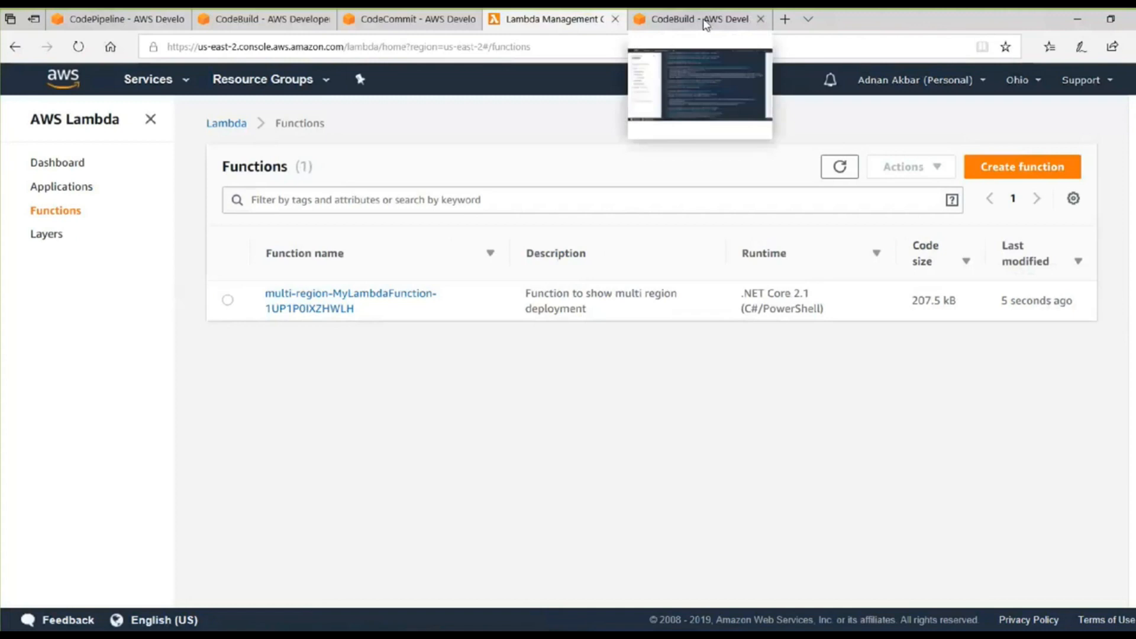
# Switch to the CodeCommit tab and open Function.cs from the MultiRegionDeployment folder of the MultiRegion repository.
pyautogui.click(706, 24)
pyautogui.click(550, 19)
pyautogui.click(413, 25)
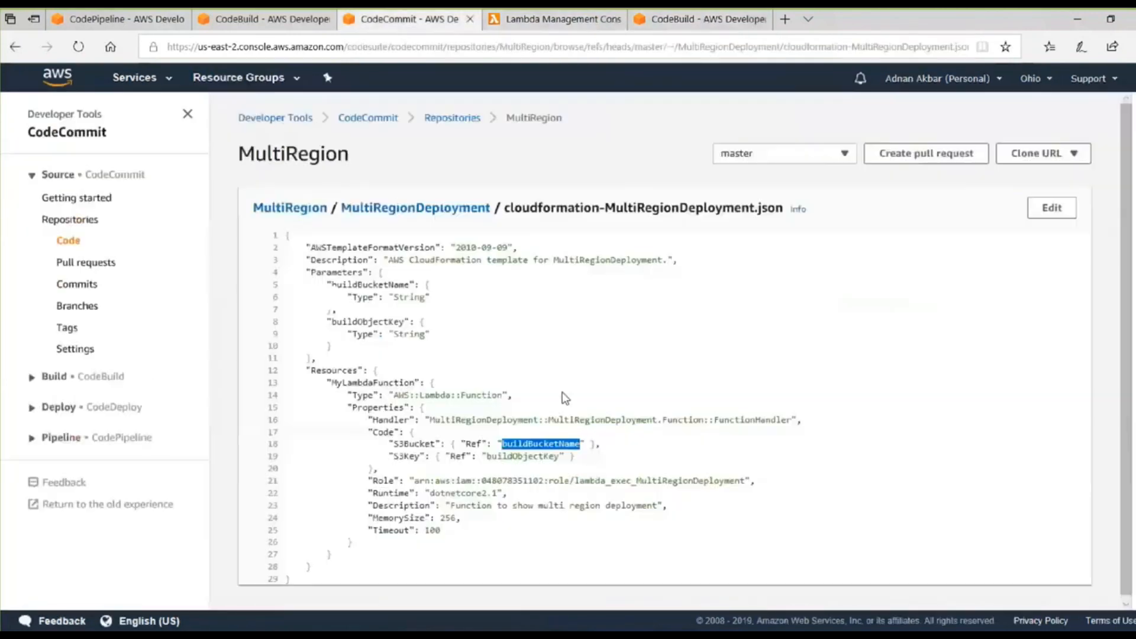
pyautogui.click(445, 118)
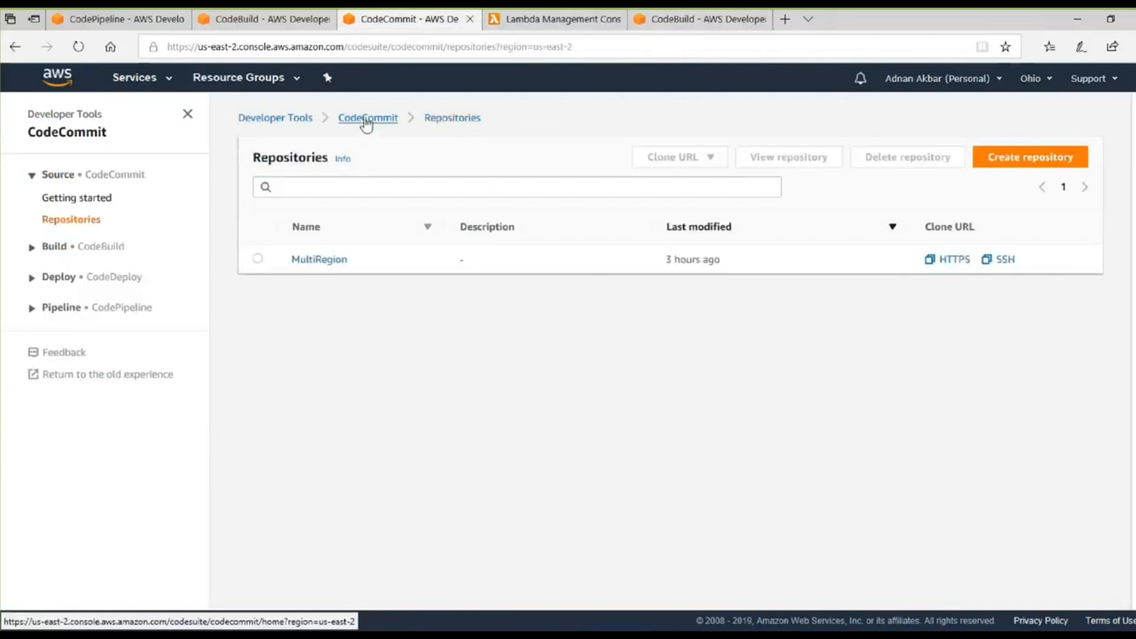
pyautogui.click(332, 262)
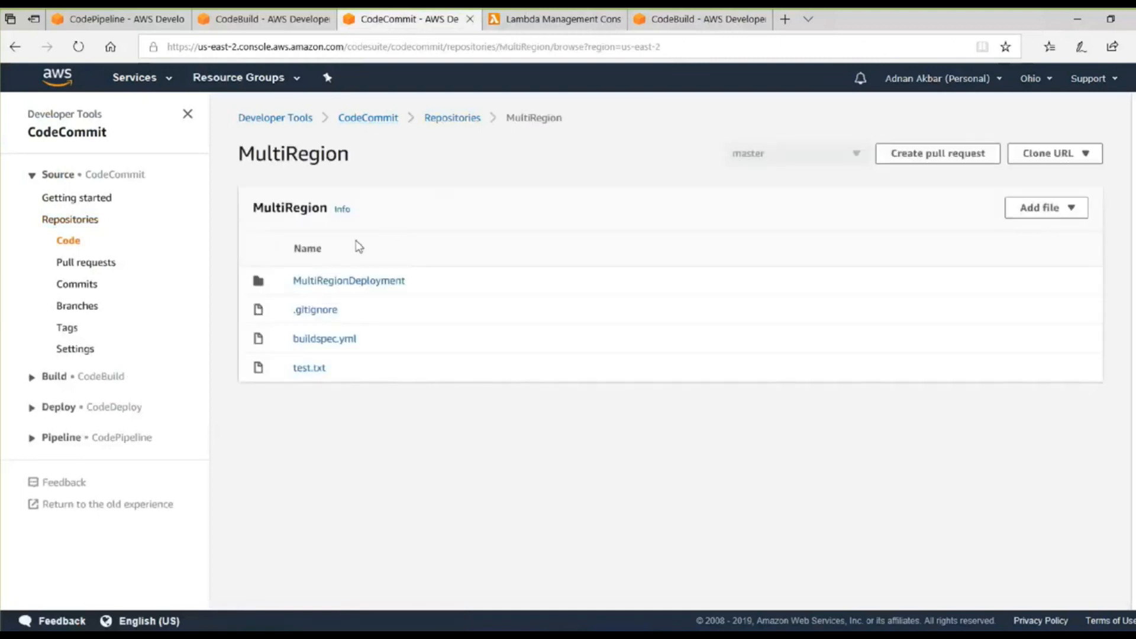
pyautogui.click(354, 281)
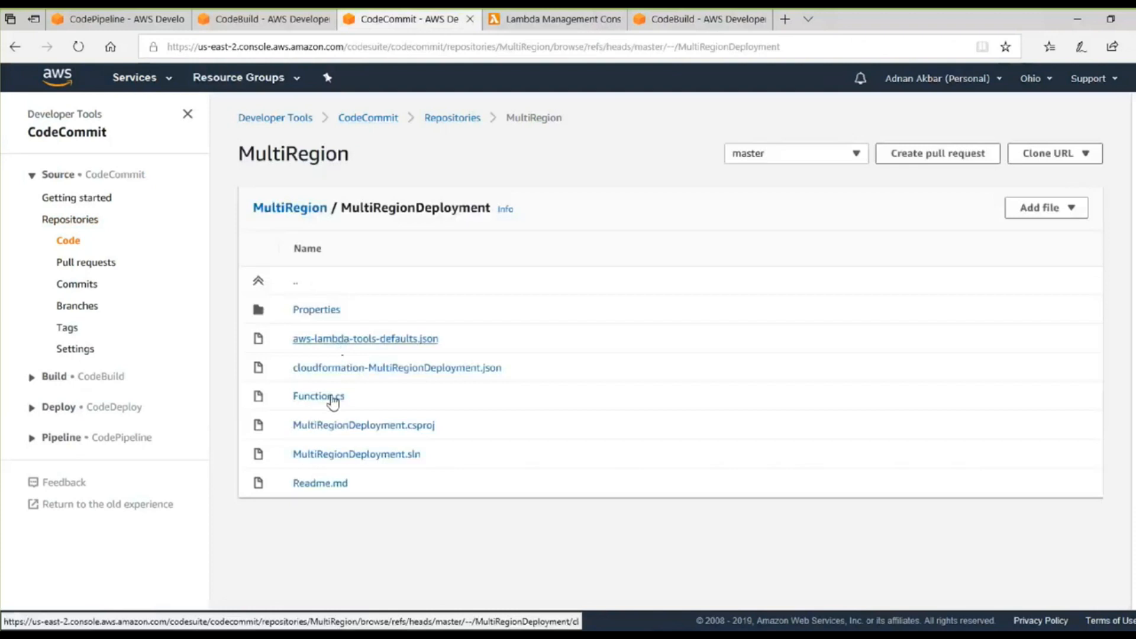
pyautogui.click(327, 396)
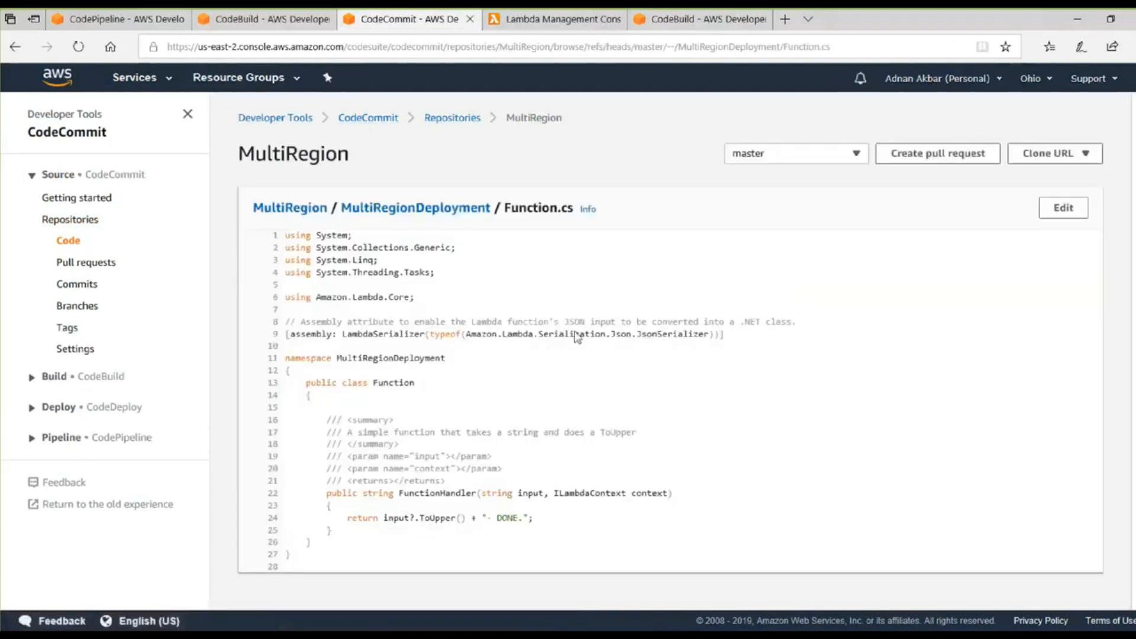
# Edit Function.cs so the text appended to the handler's return value reads "- Demo working!!!".
pyautogui.click(1071, 208)
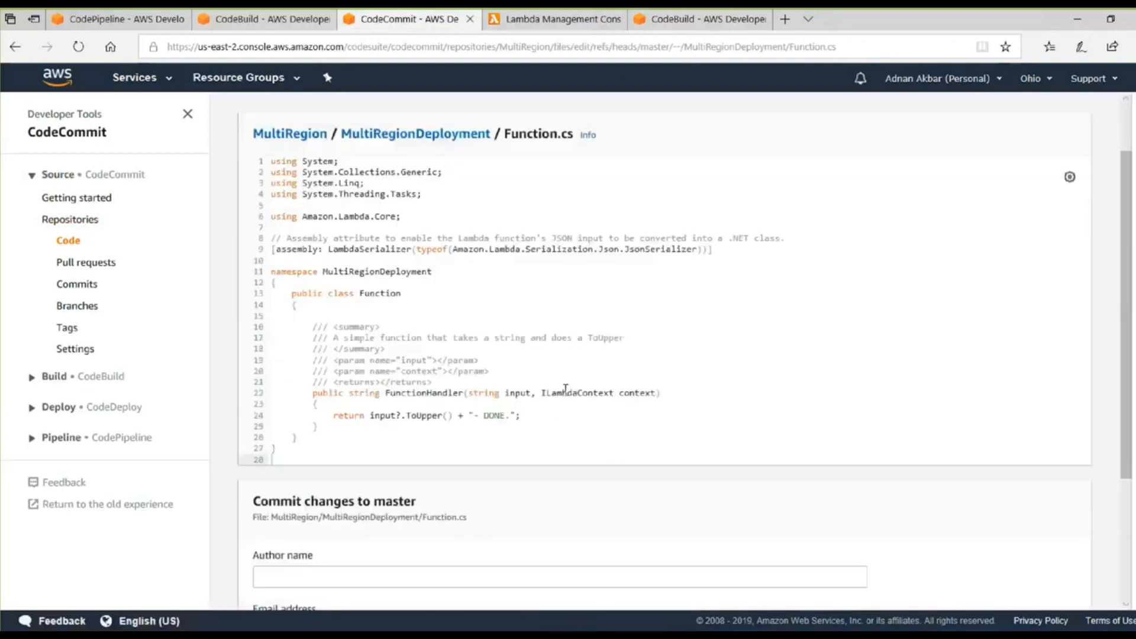
pyautogui.scroll(-2, 546, 393)
pyautogui.click(543, 335)
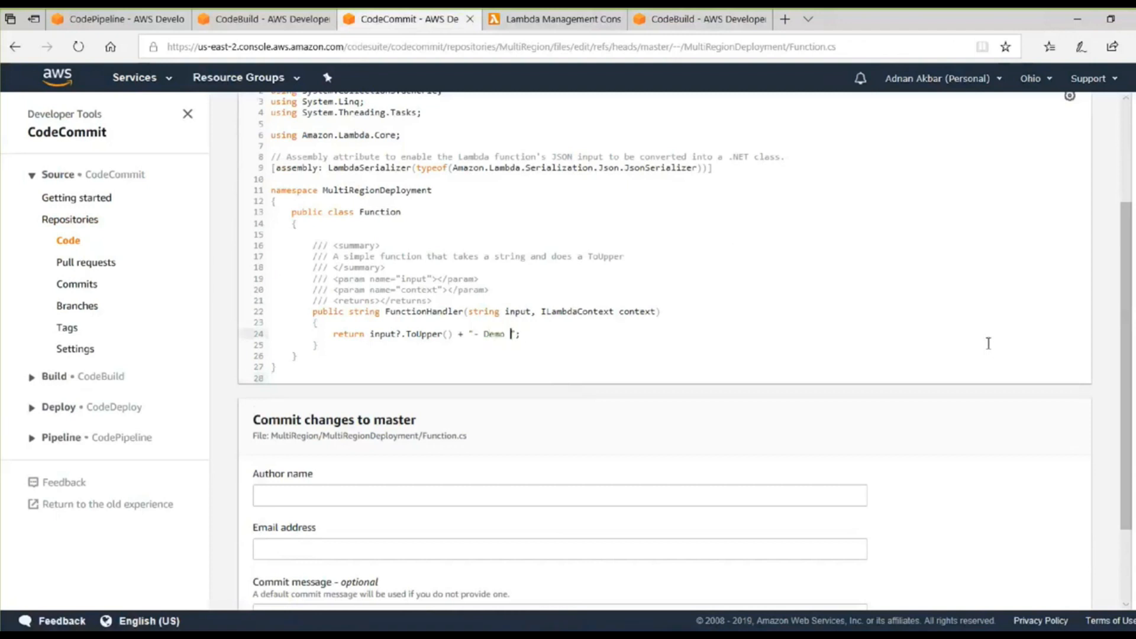
pyautogui.write('orking!!!')
# Enter the author's name and the email address field's value, and commit the Function.cs change to master.
pyautogui.scroll(-2, 994, 552)
pyautogui.click(297, 386)
pyautogui.write('adnan')
pyautogui.press('Tab')
pyautogui.write('adnan')
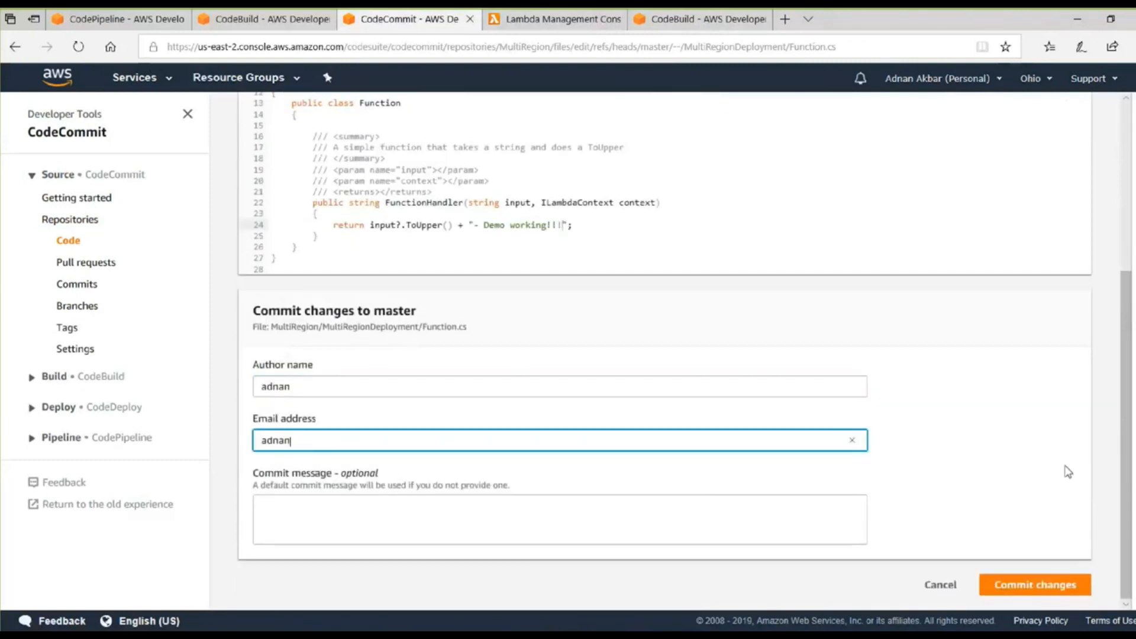
pyautogui.click(1028, 586)
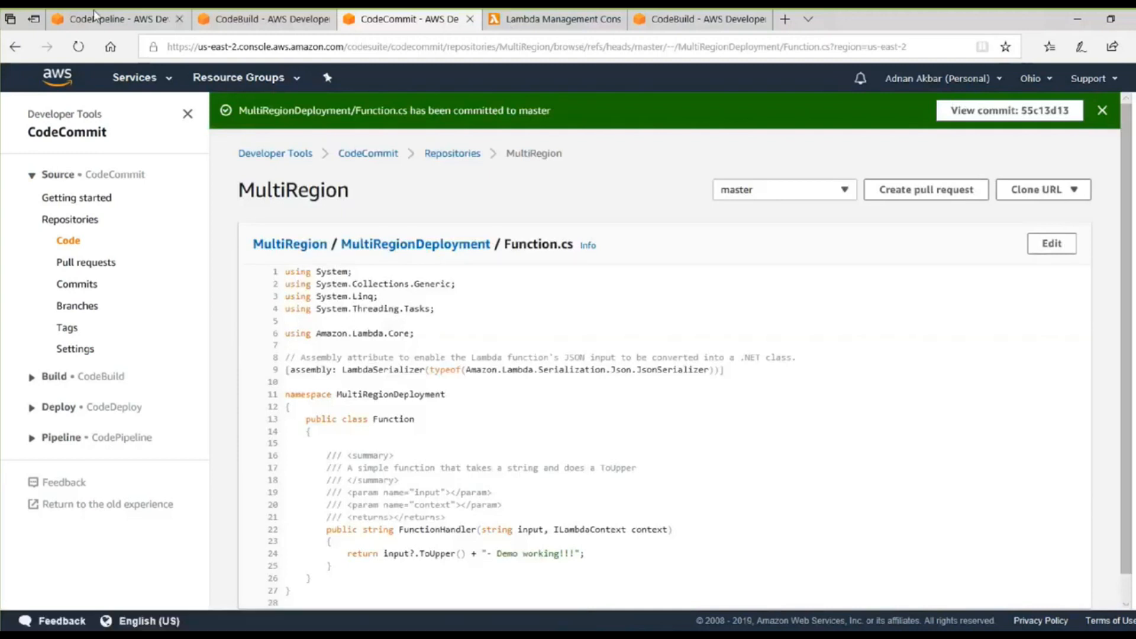
# Return to the multi-region pipeline, reload it and examine the progress of its stages for the new commit.
pyautogui.click(85, 16)
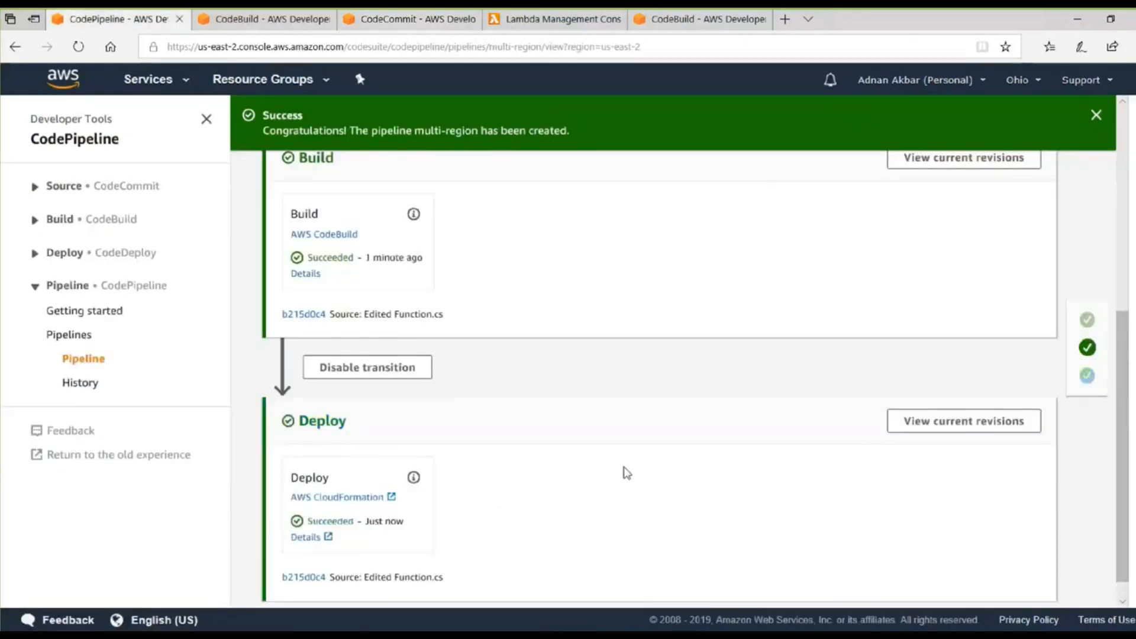
pyautogui.scroll(6, 571, 420)
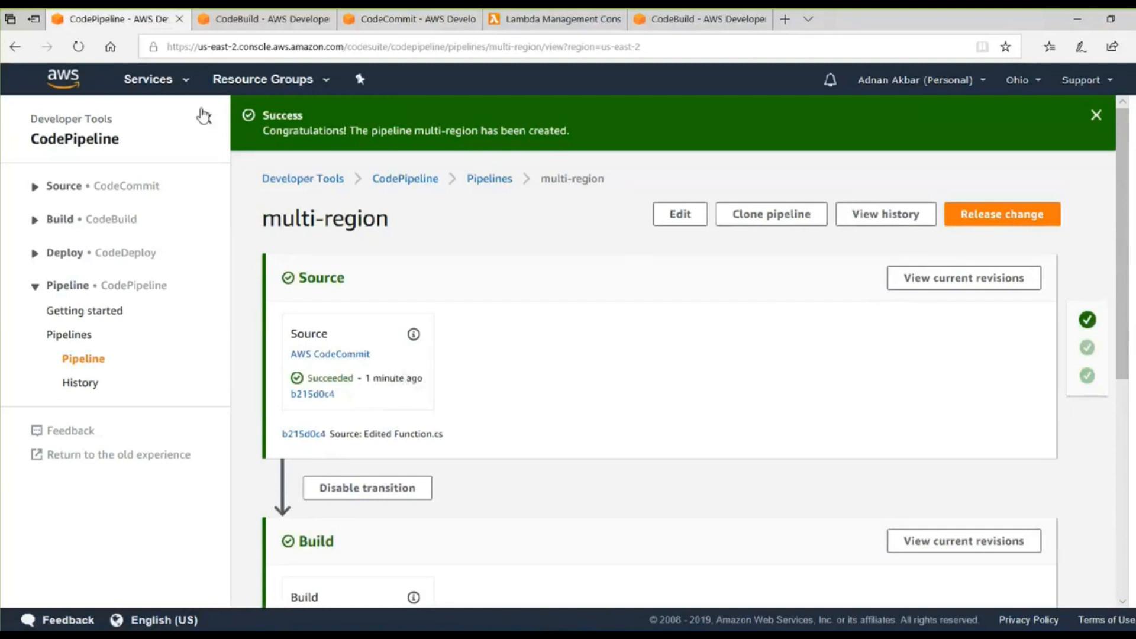
pyautogui.press('XF86AudioLowerVolume')
pyautogui.press('XF86AudioRaiseVolume')
pyautogui.press('XF86AudioRaiseVolume')
pyautogui.press('XF86AudioRaiseVolume')
pyautogui.click(82, 46)
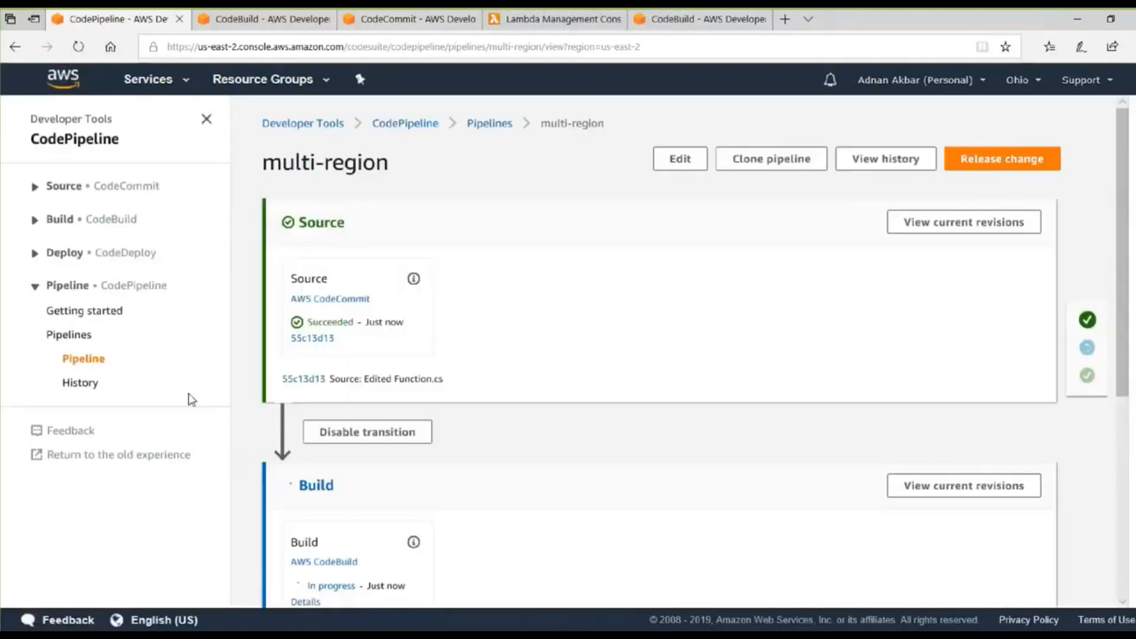
pyautogui.scroll(-1, 375, 349)
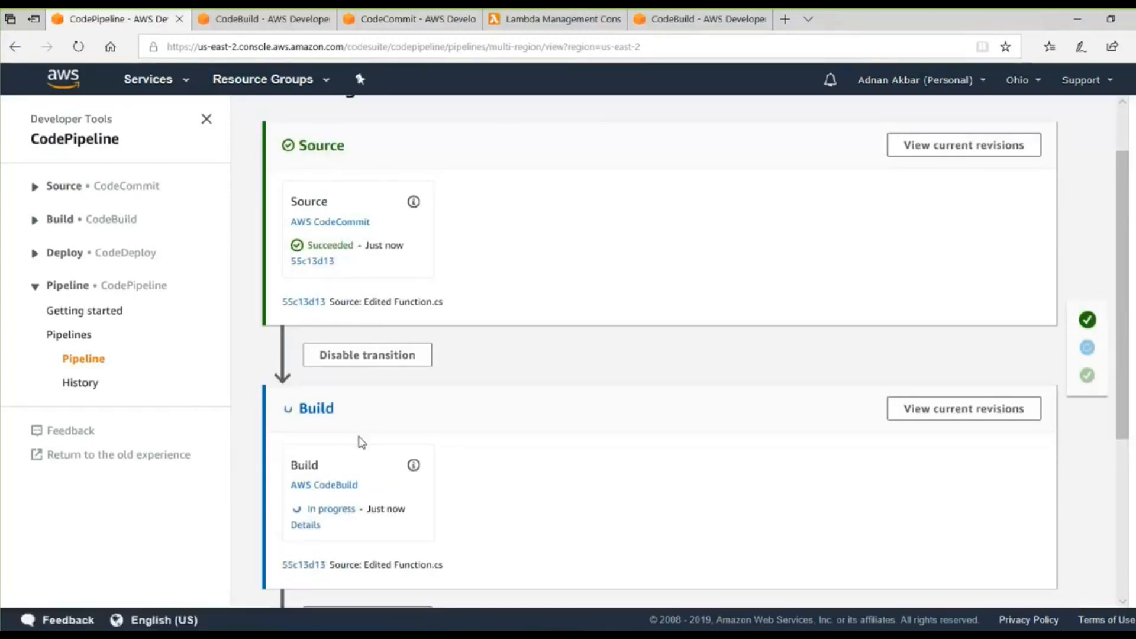
pyautogui.scroll(-1, 355, 451)
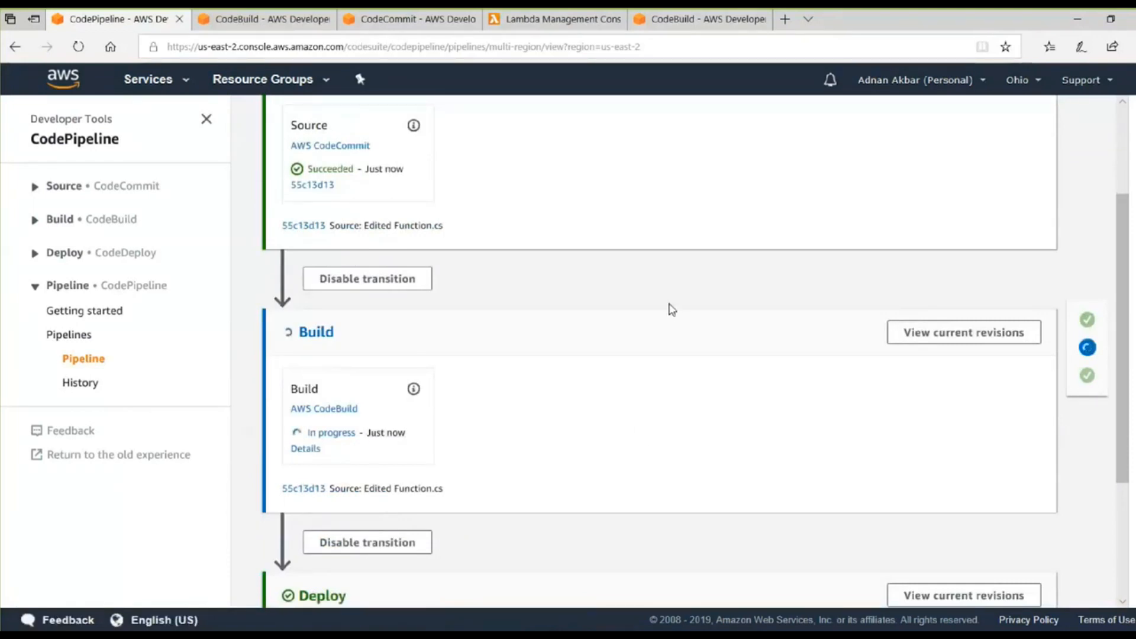
pyautogui.scroll(-1, 669, 303)
pyautogui.scroll(1, 669, 303)
# From the CodeBuild tab, open the S3 service in a new browser tab and switch to its bucket list.
pyautogui.click(157, 82)
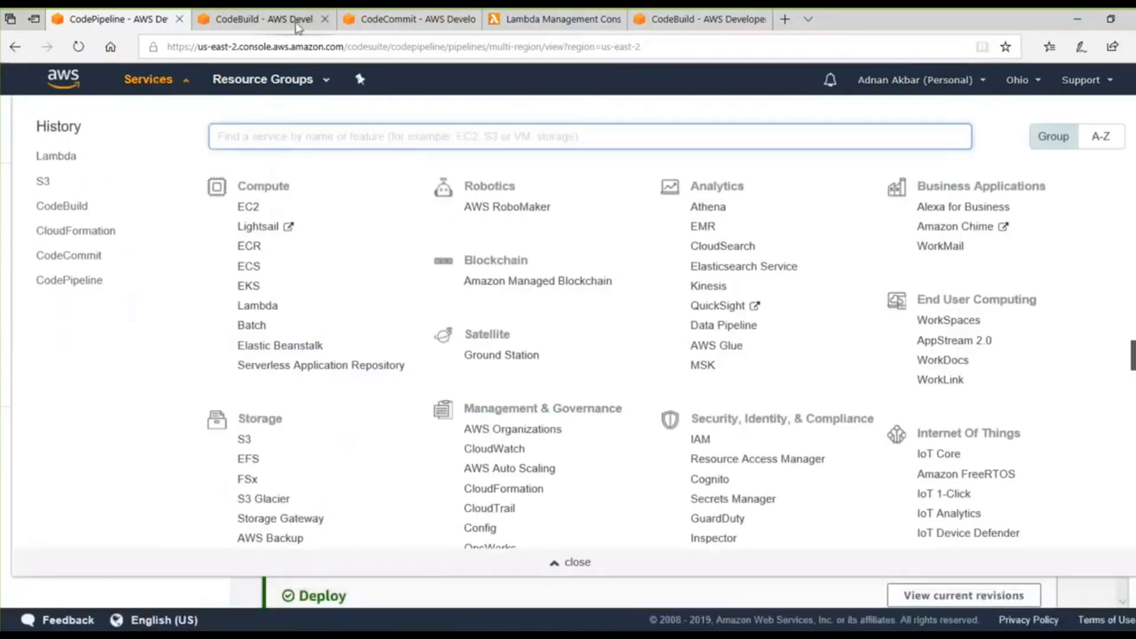
pyautogui.click(232, 19)
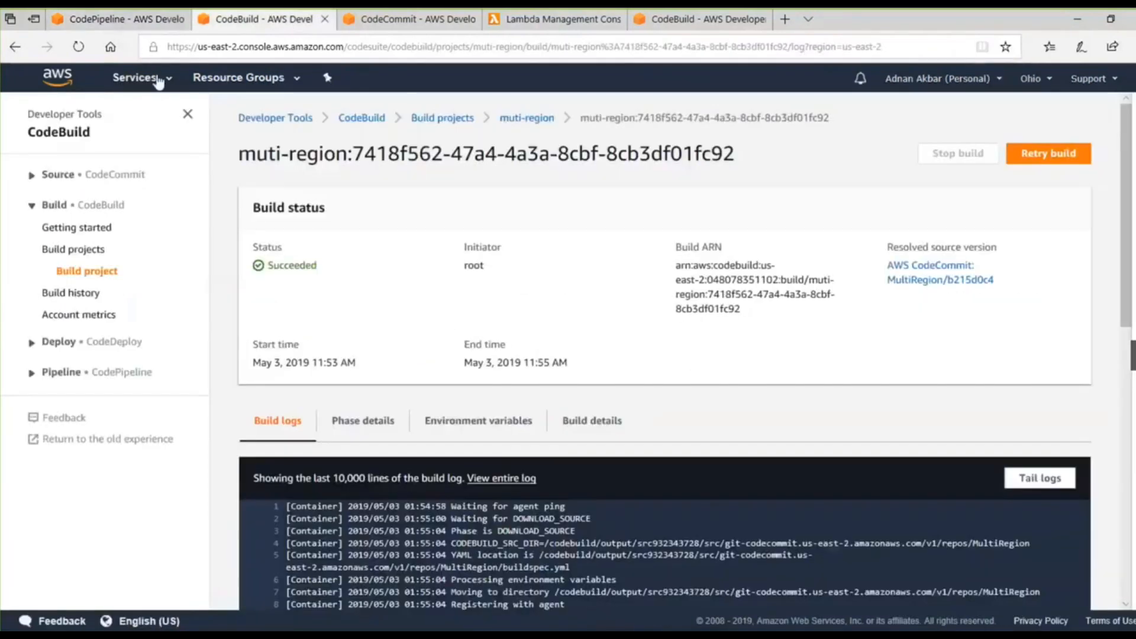
pyautogui.click(155, 82)
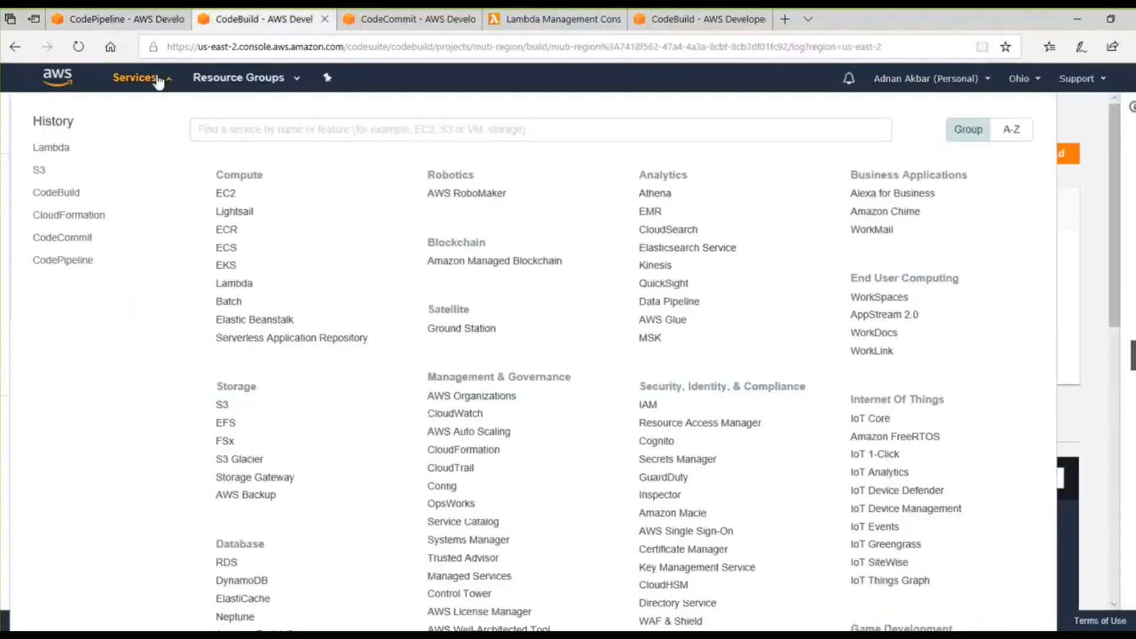
pyautogui.rightClick(38, 172)
pyautogui.click(76, 190)
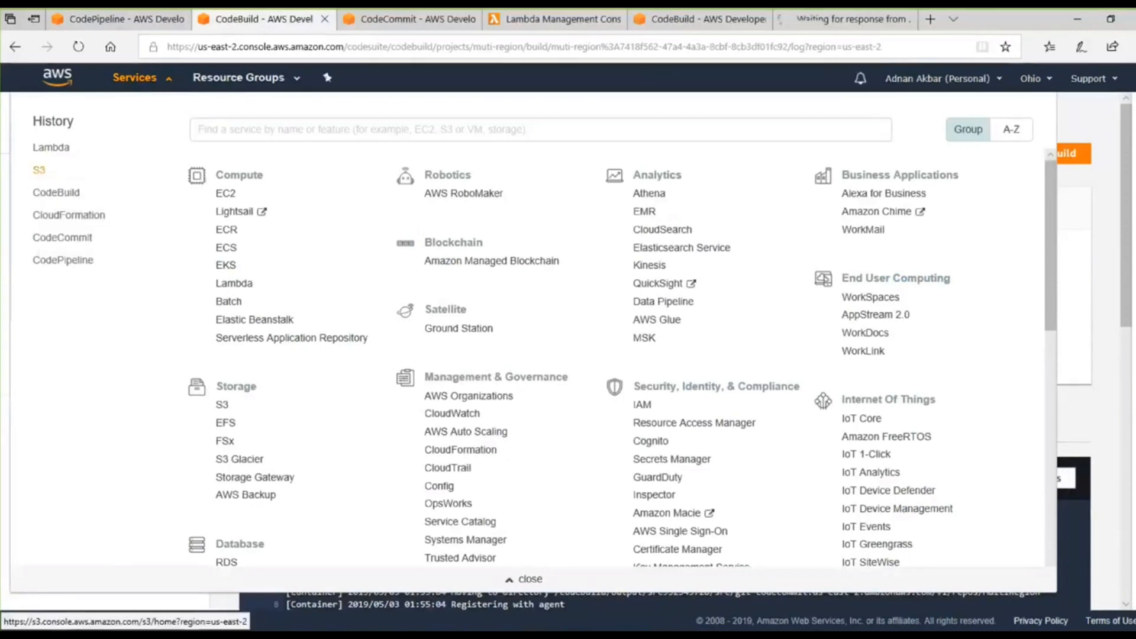
pyautogui.click(1131, 273)
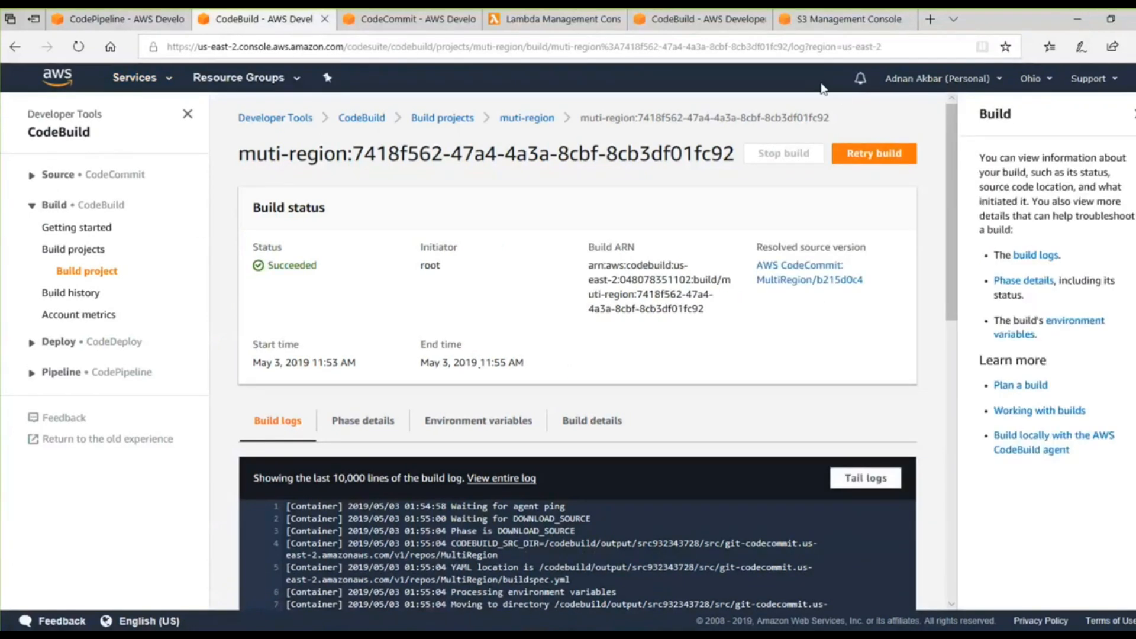
pyautogui.click(814, 28)
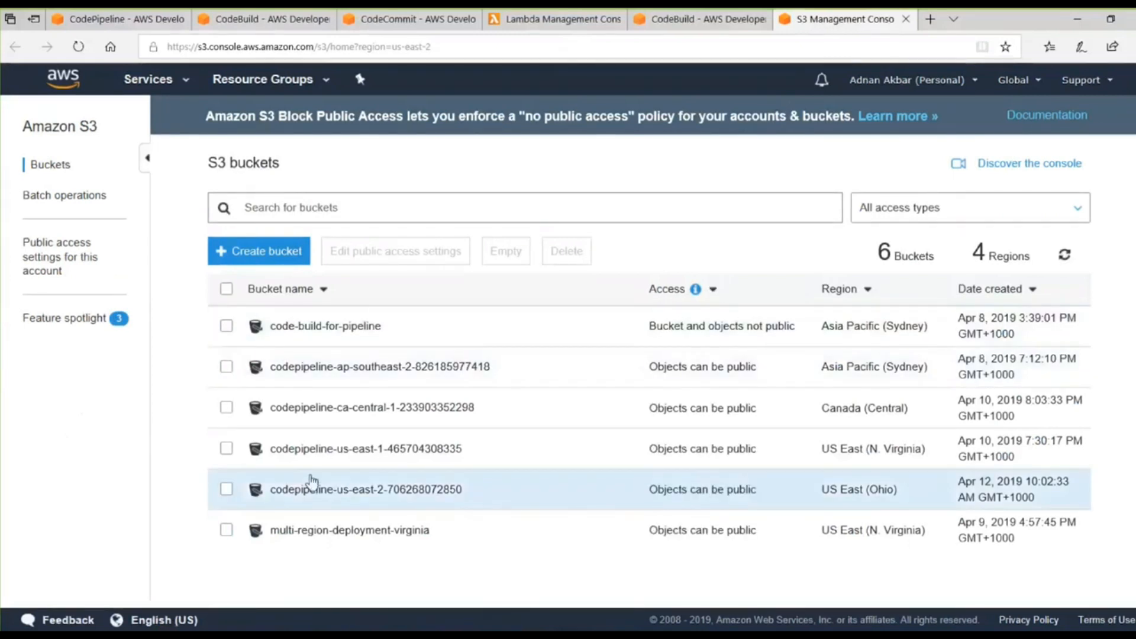
# Open the multi-region/SourceArti folder in the Ohio CodePipeline bucket and examine the source artifacts stored there.
pyautogui.click(293, 492)
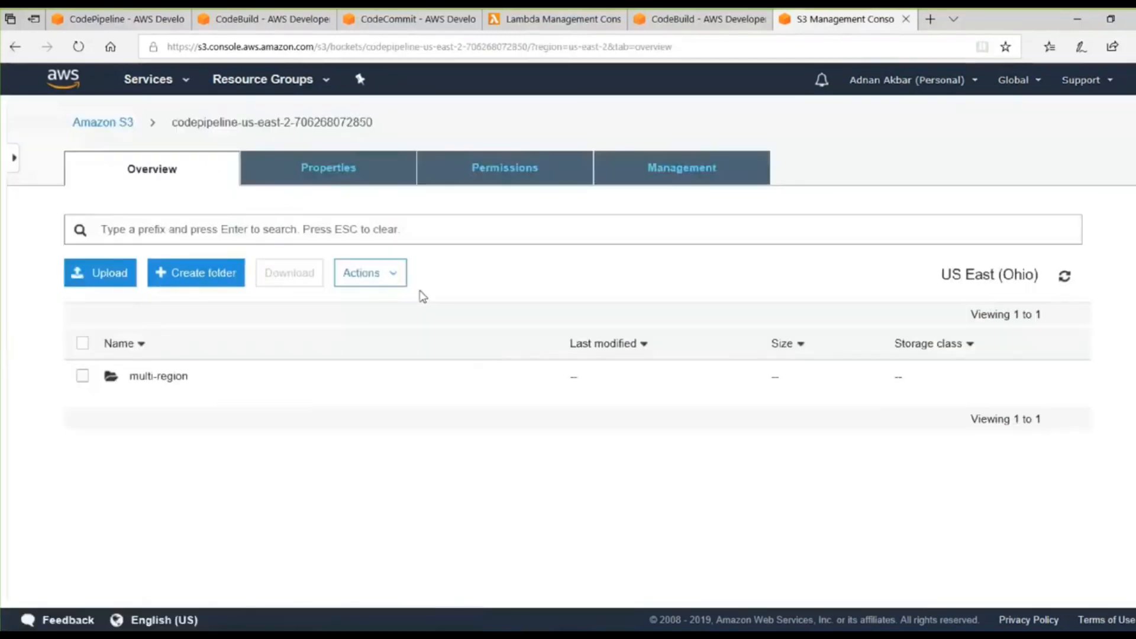
pyautogui.click(151, 380)
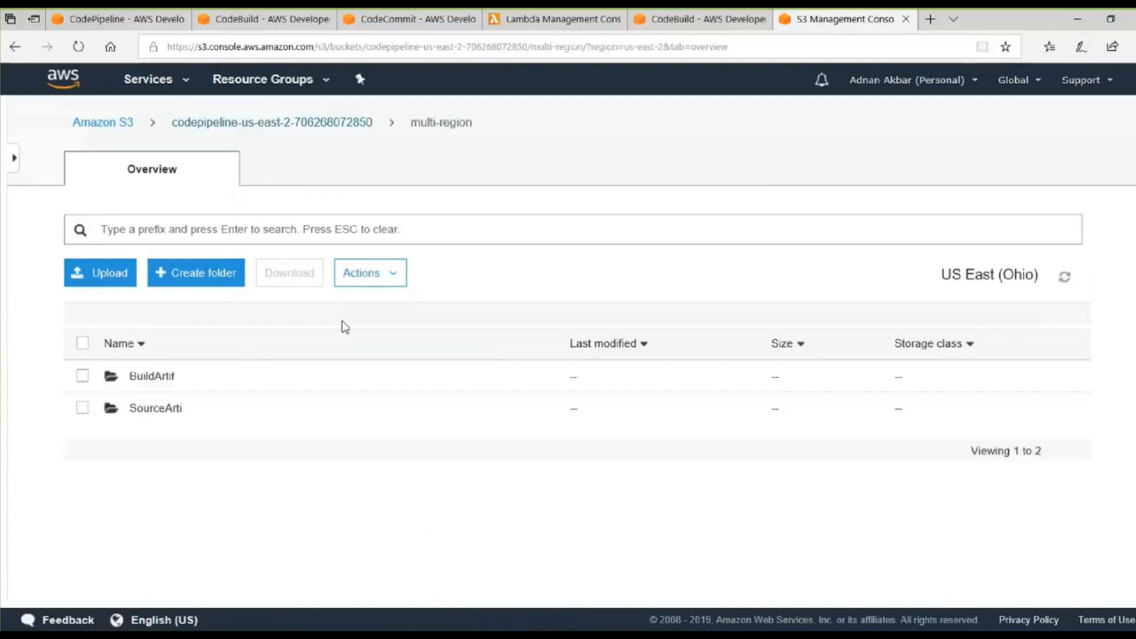
pyautogui.click(155, 409)
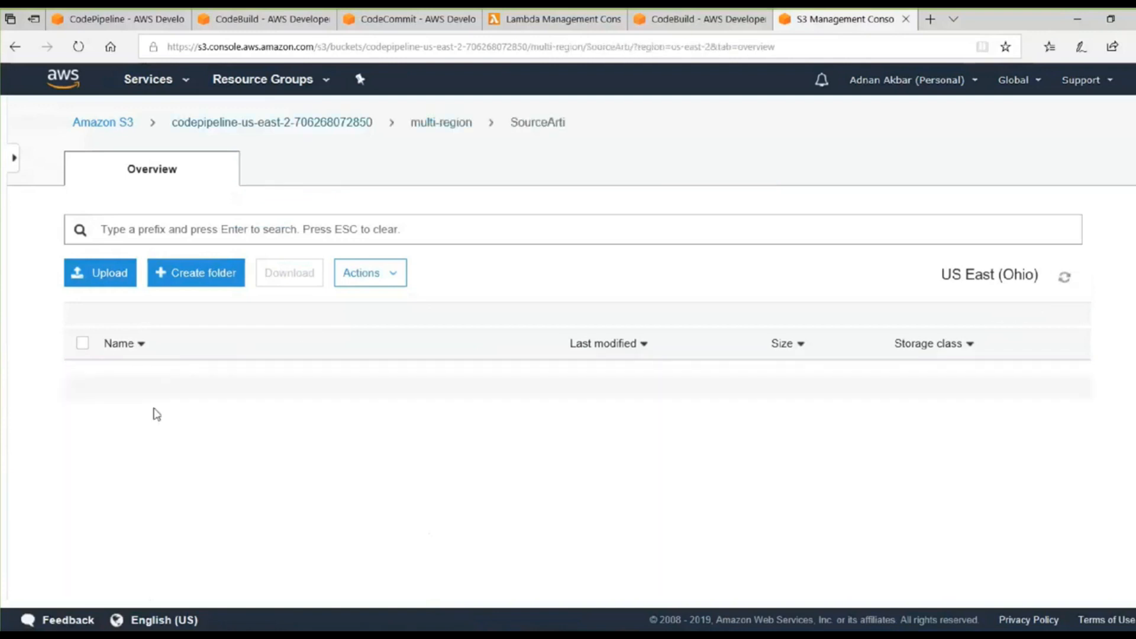
pyautogui.scroll(-1, 414, 300)
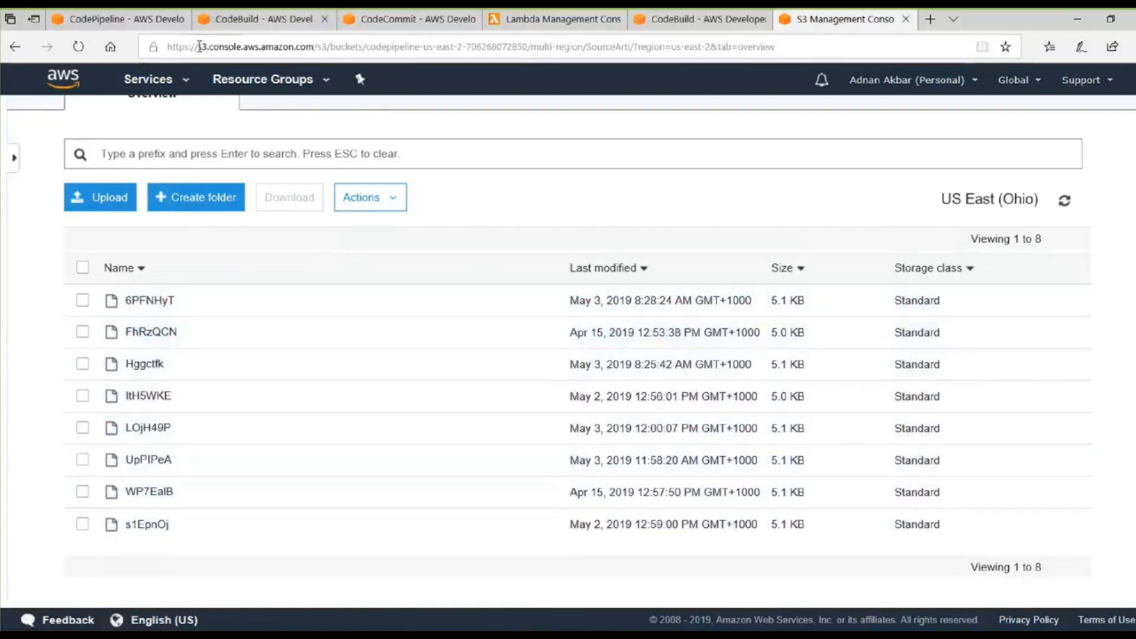
# Return to the multi-region pipeline, dismiss the services list and check the Build and Deploy stages.
pyautogui.moveTo(135, 25)
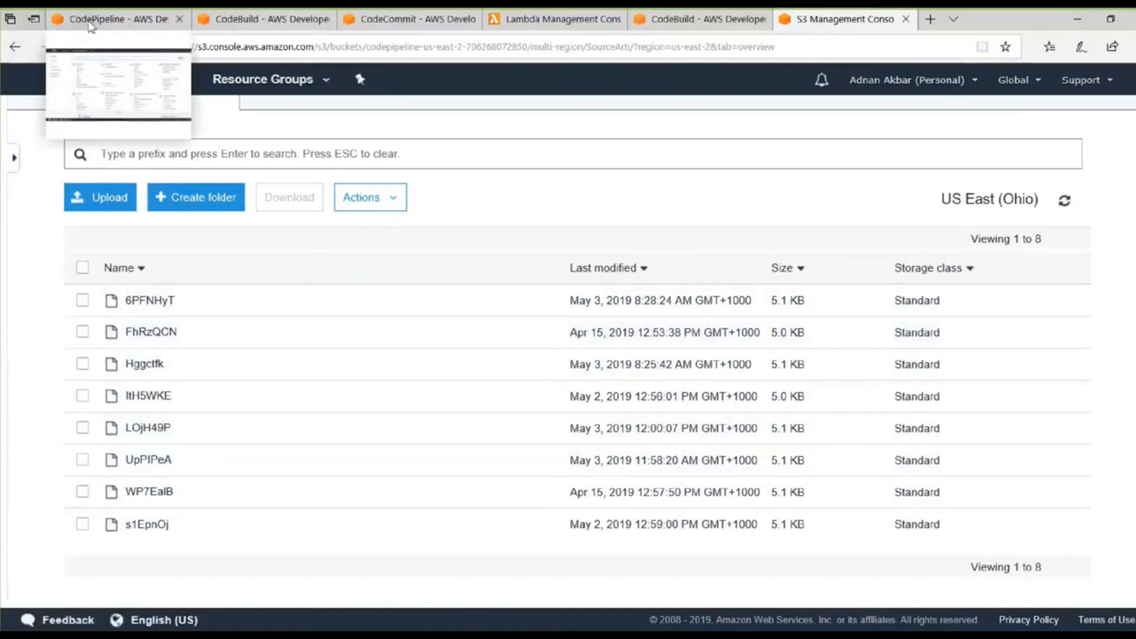
pyautogui.click(118, 19)
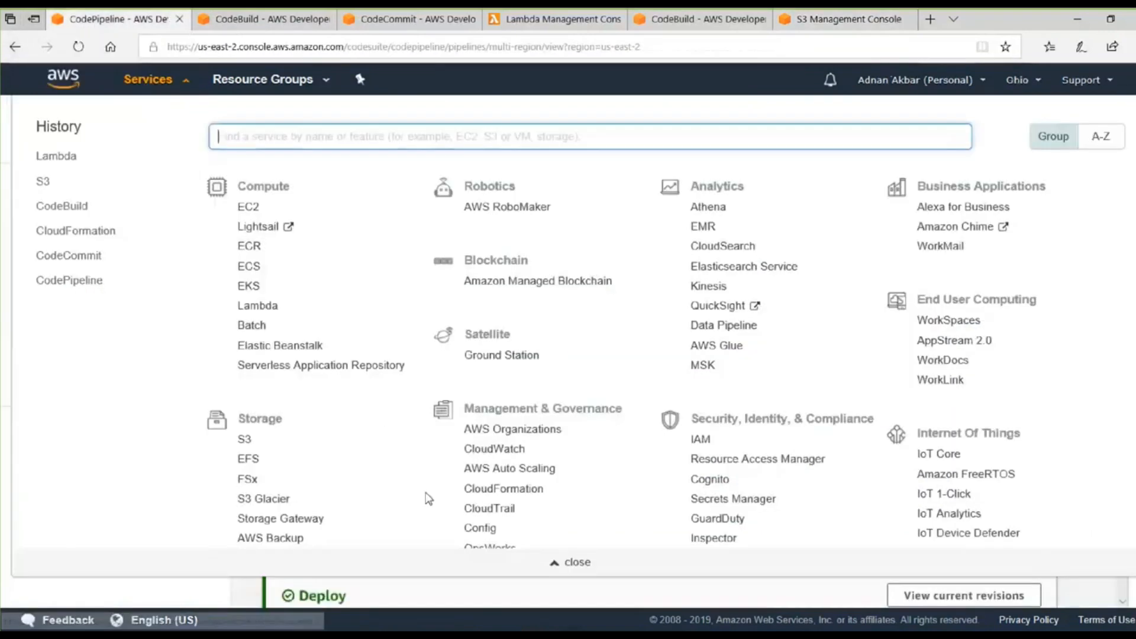
pyautogui.click(9, 406)
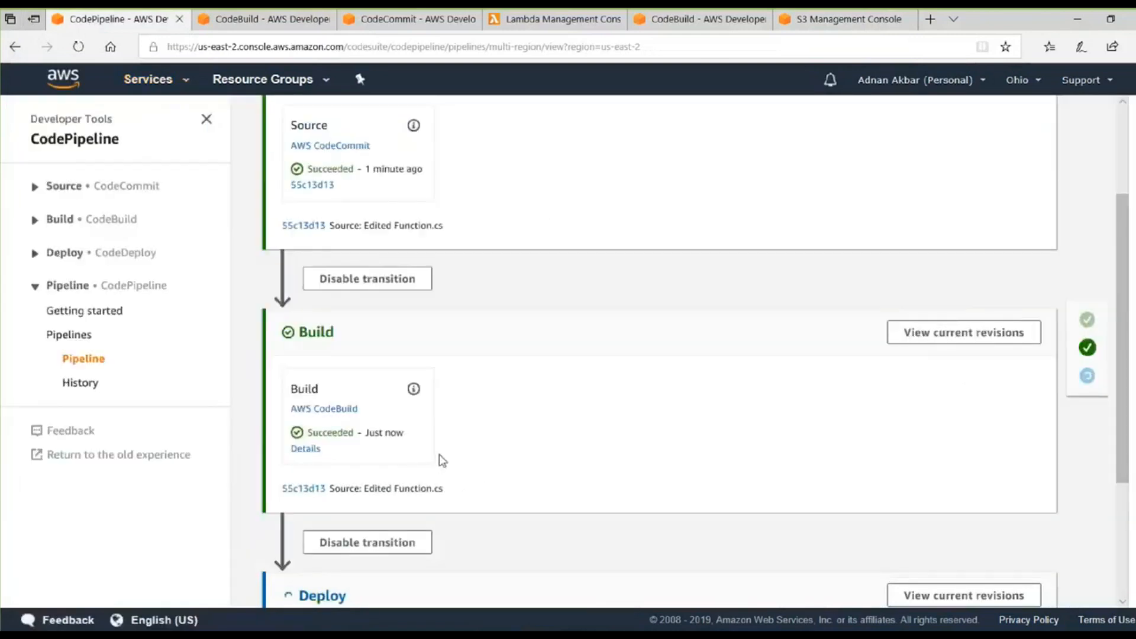
pyautogui.scroll(-3, 438, 468)
pyautogui.scroll(-1, 431, 483)
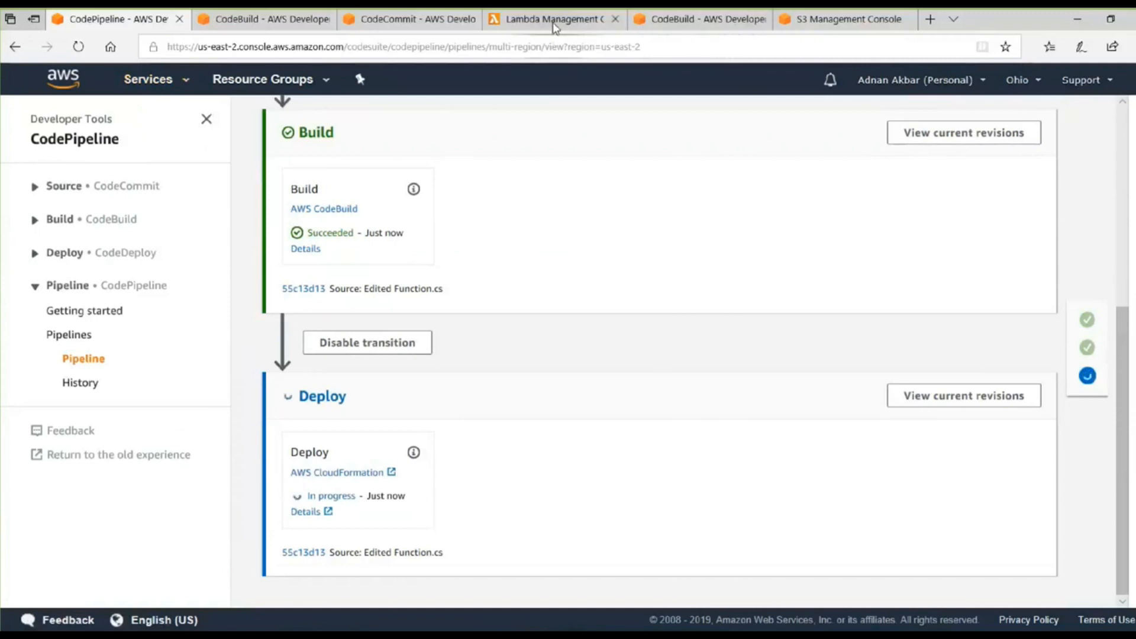
# Switch to the Lambda console, reload the Ohio functions list and check when the deployed function was last modified.
pyautogui.moveTo(554, 28)
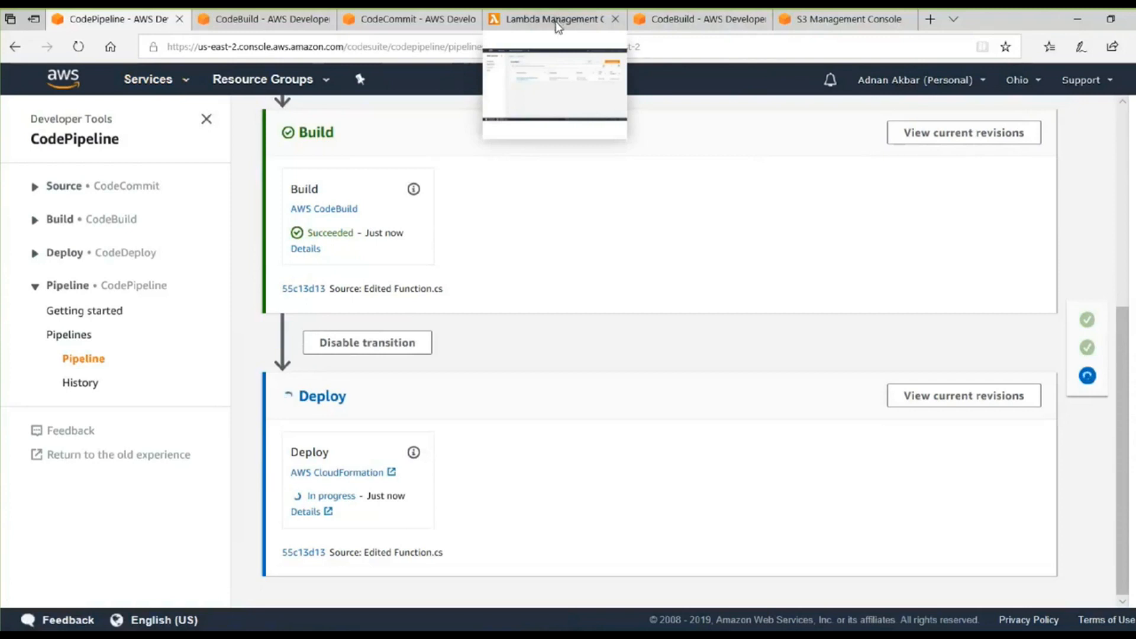
pyautogui.click(558, 27)
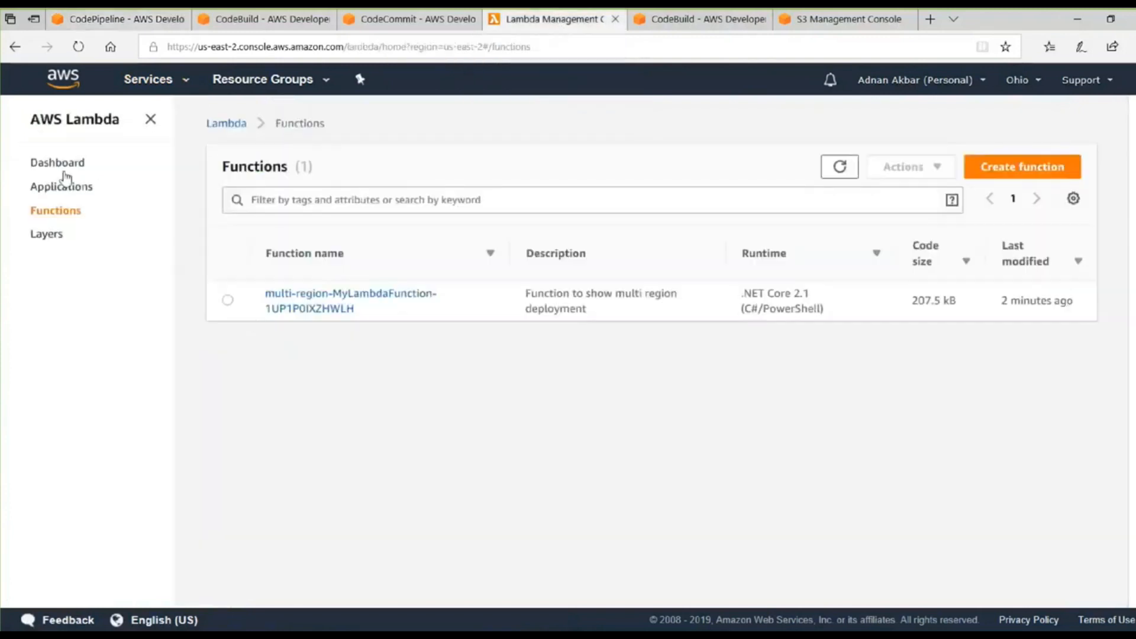
pyautogui.click(78, 46)
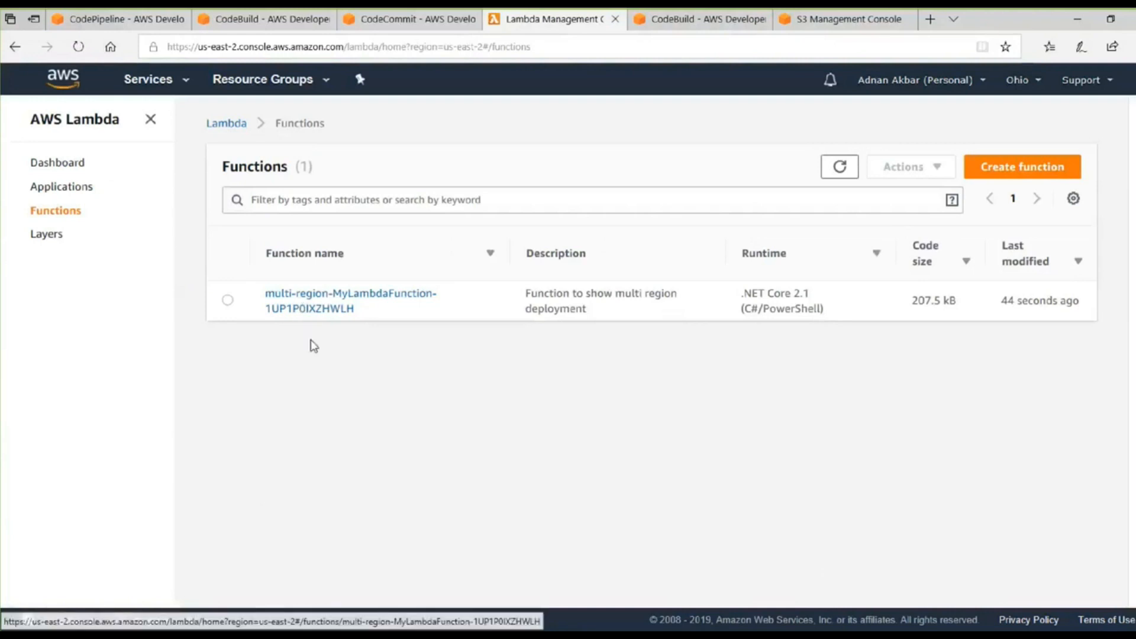
# Open the deployed multi-region Lambda function and create a test event named params with the JSON body "hello".
pyautogui.click(314, 302)
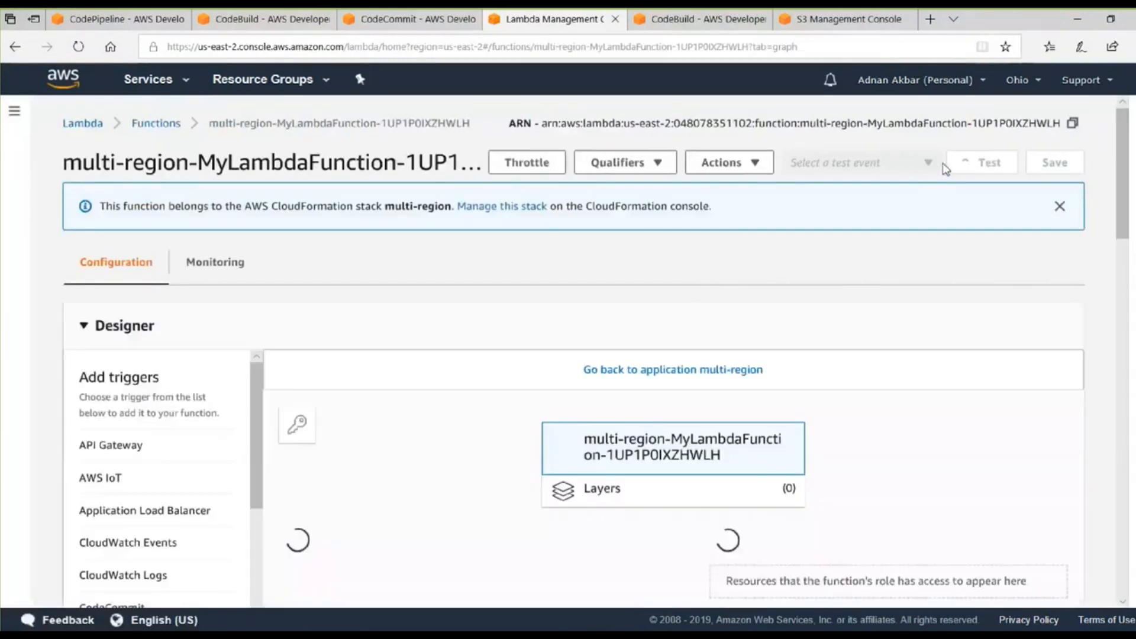
pyautogui.click(986, 161)
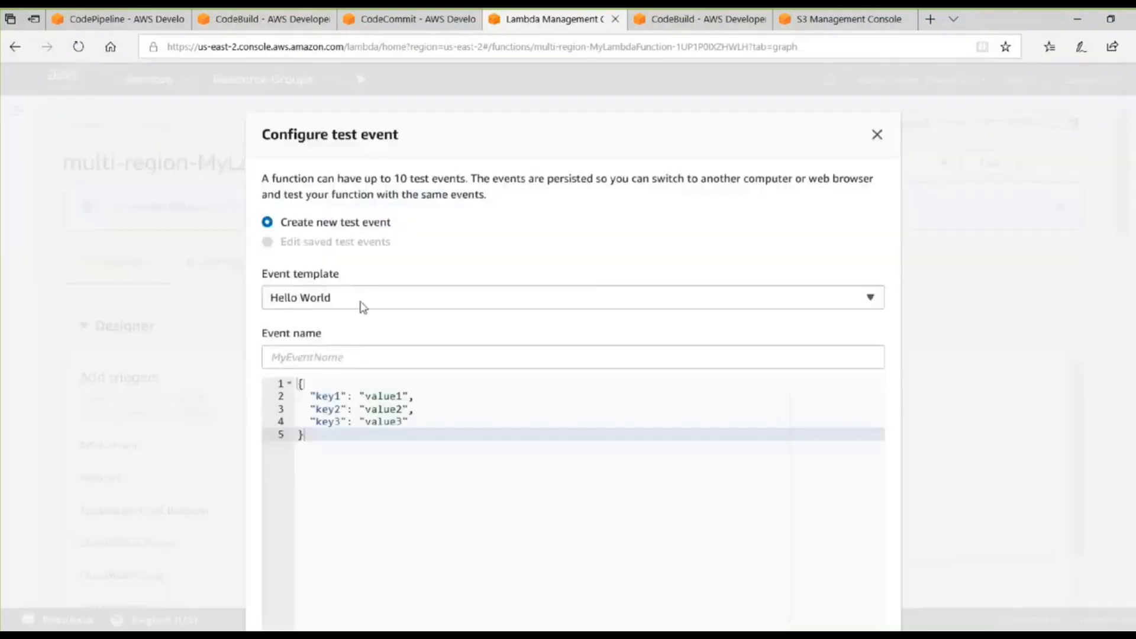
pyautogui.moveTo(311, 396); pyautogui.dragTo(285, 367)
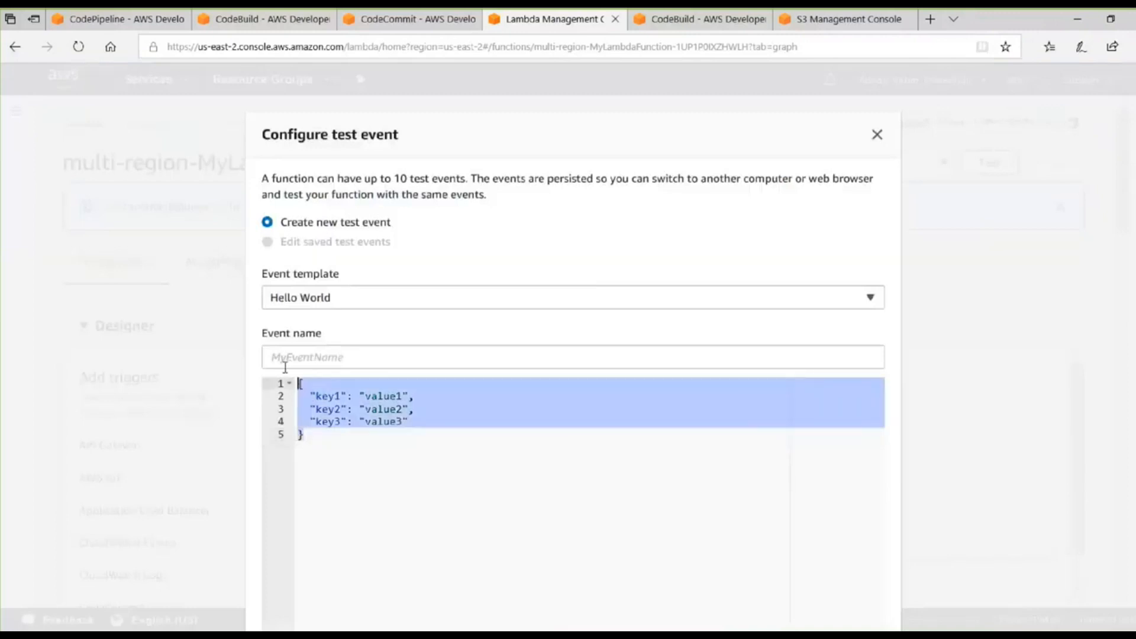
pyautogui.write('"')
pyautogui.press('BackSpace')
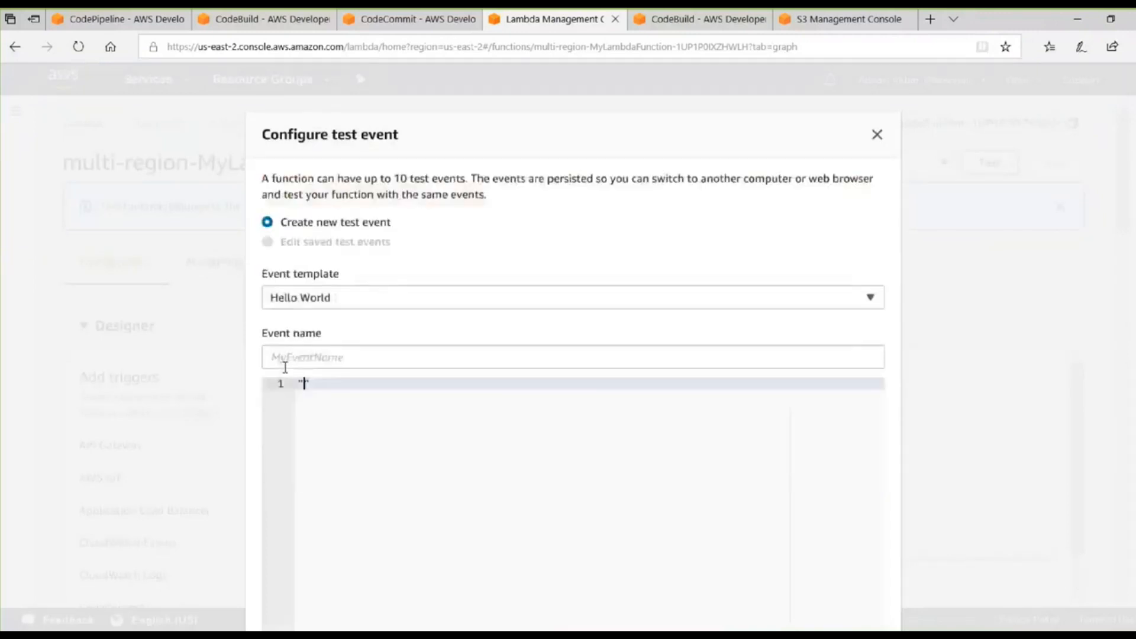
pyautogui.write('hell')
pyautogui.click(326, 357)
pyautogui.write('params')
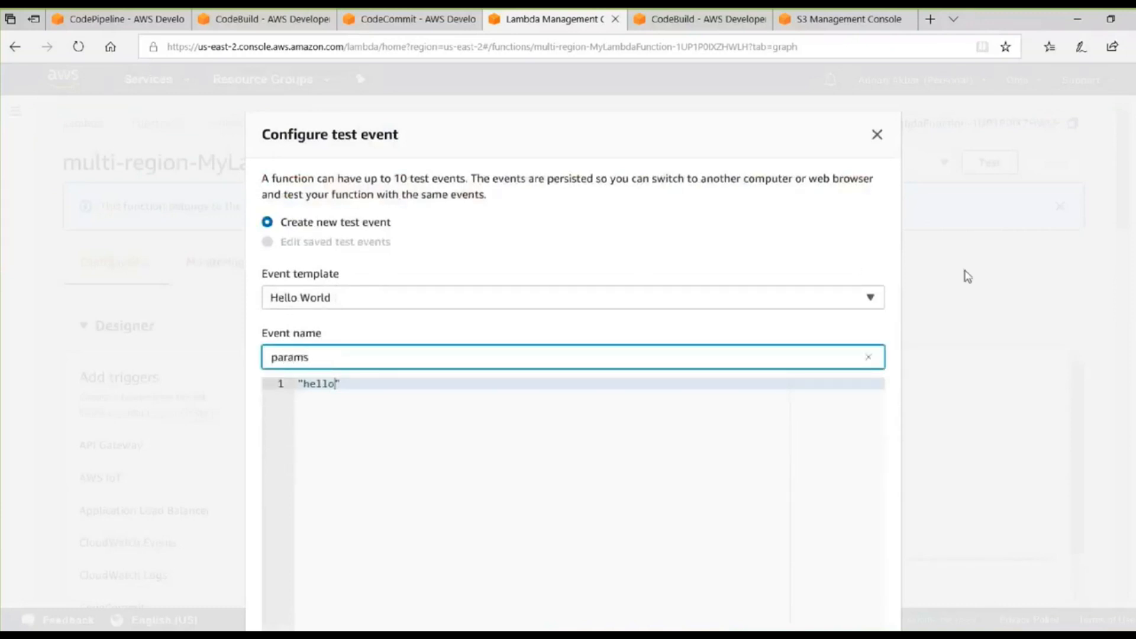
pyautogui.scroll(-4, 966, 275)
pyautogui.click(867, 568)
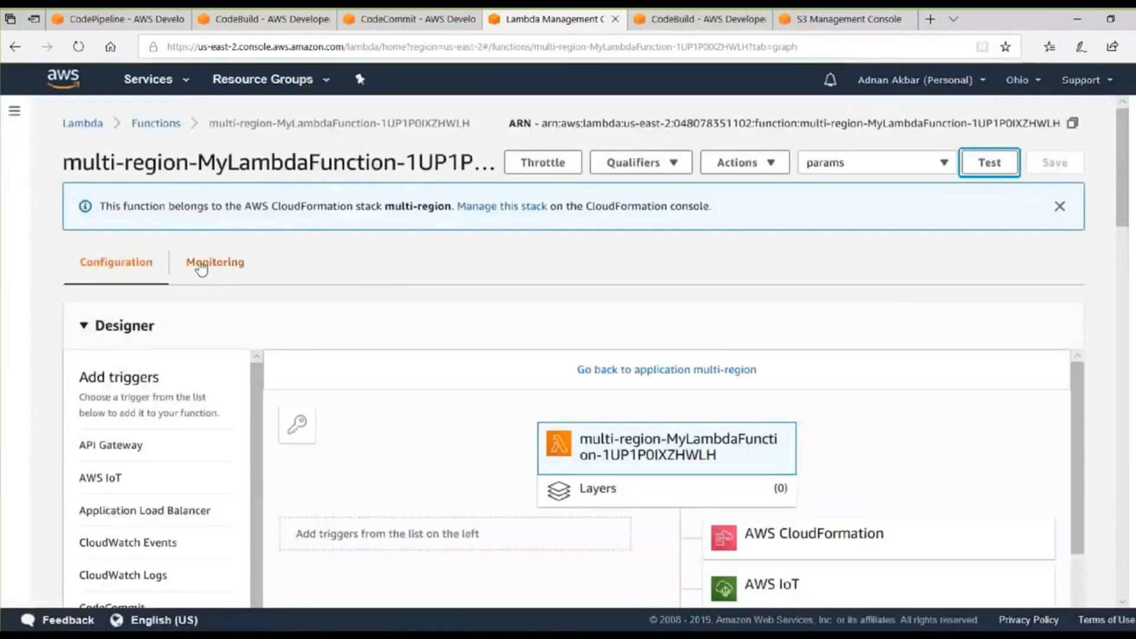
# Test the function with the params event and examine the returned result in the execution details.
pyautogui.click(991, 161)
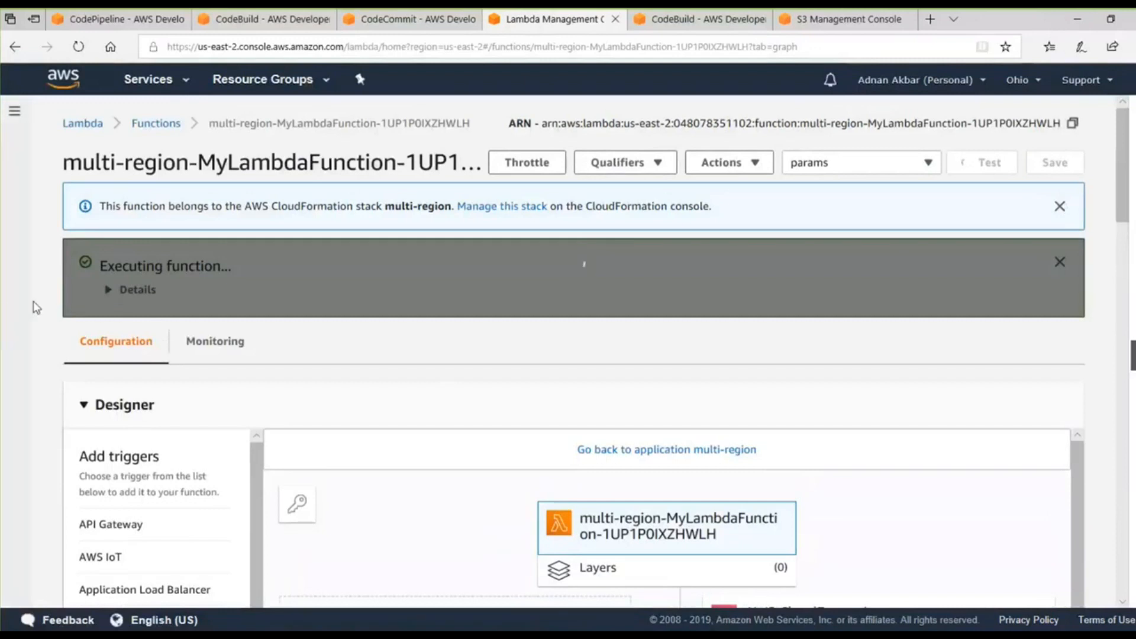
pyautogui.click(108, 291)
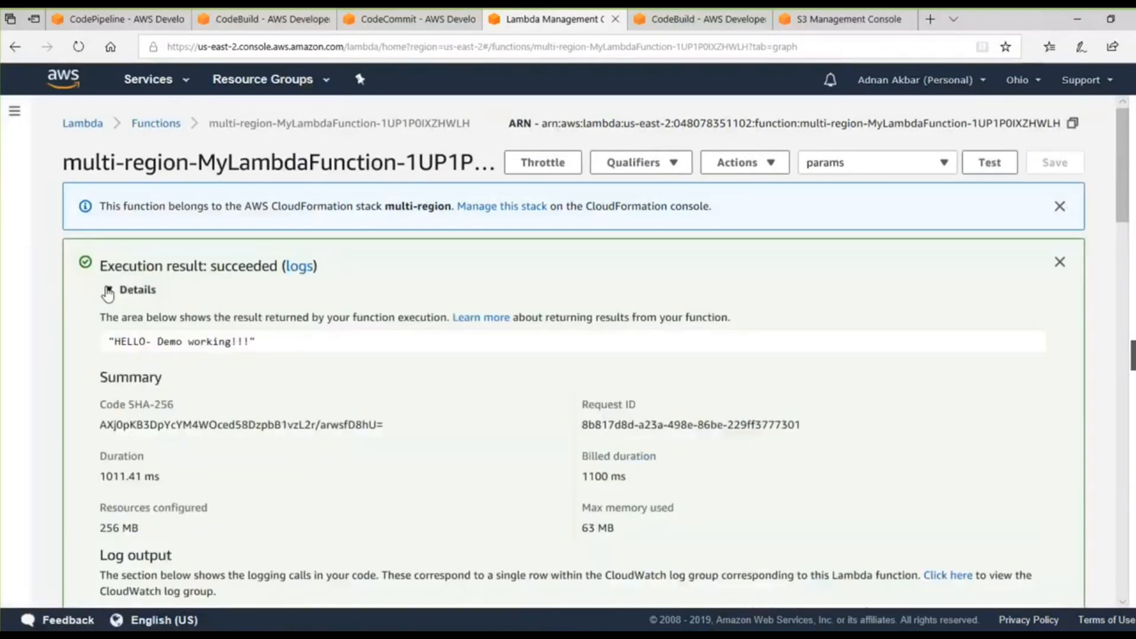
pyautogui.moveTo(160, 344); pyautogui.dragTo(249, 348)
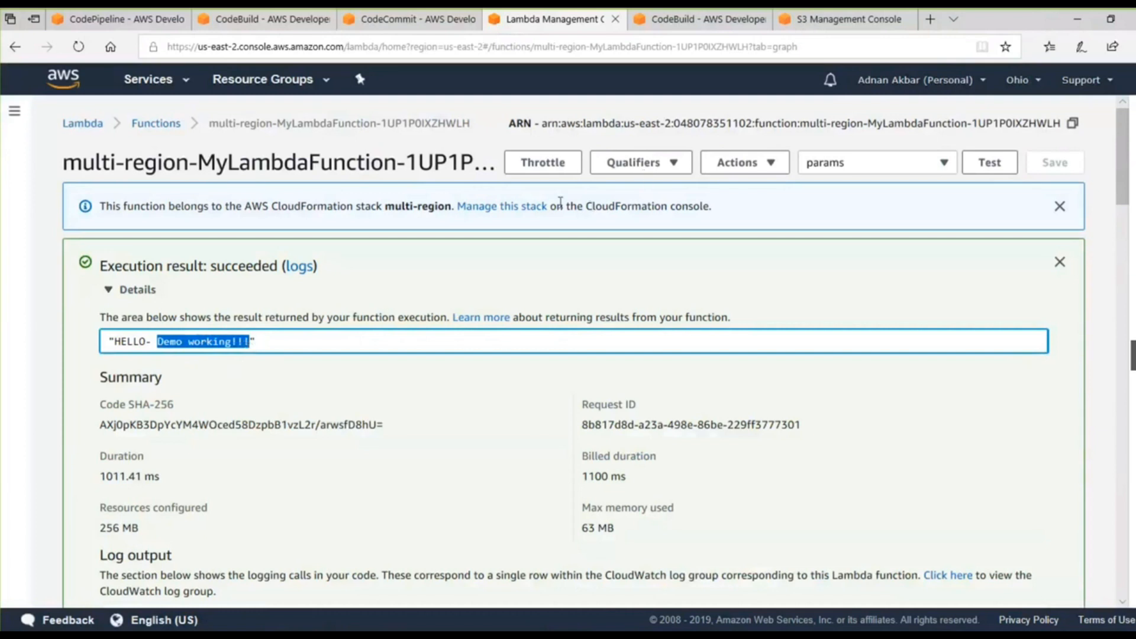
# Return to CodePipeline, open the pipelines list and change its region to Asia Pacific (Sydney).
pyautogui.click(97, 13)
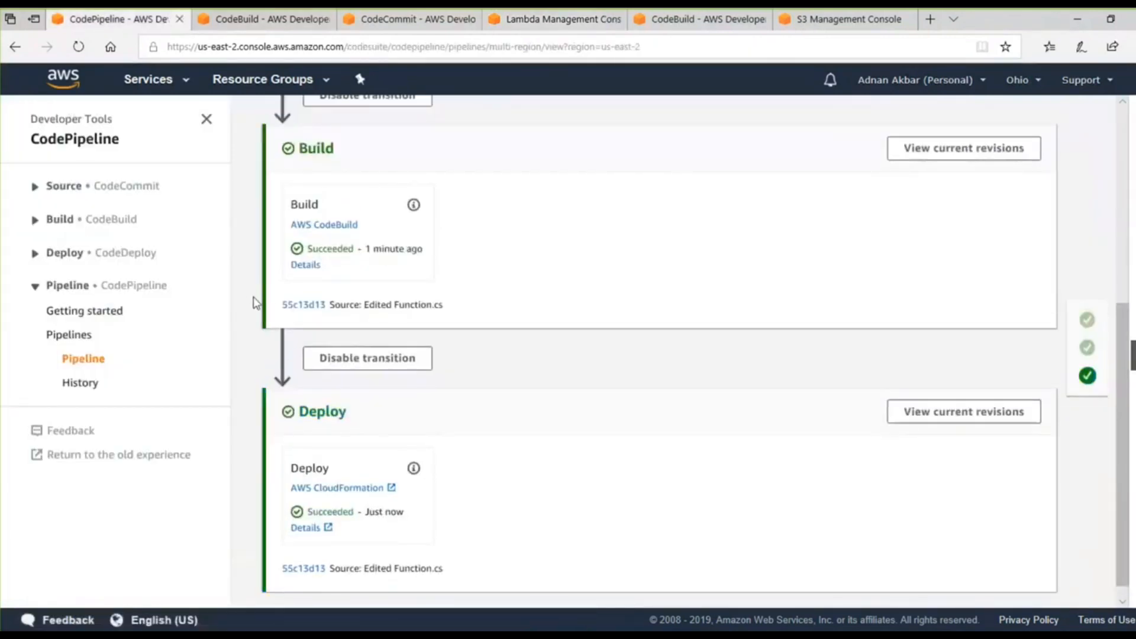
pyautogui.scroll(5, 255, 295)
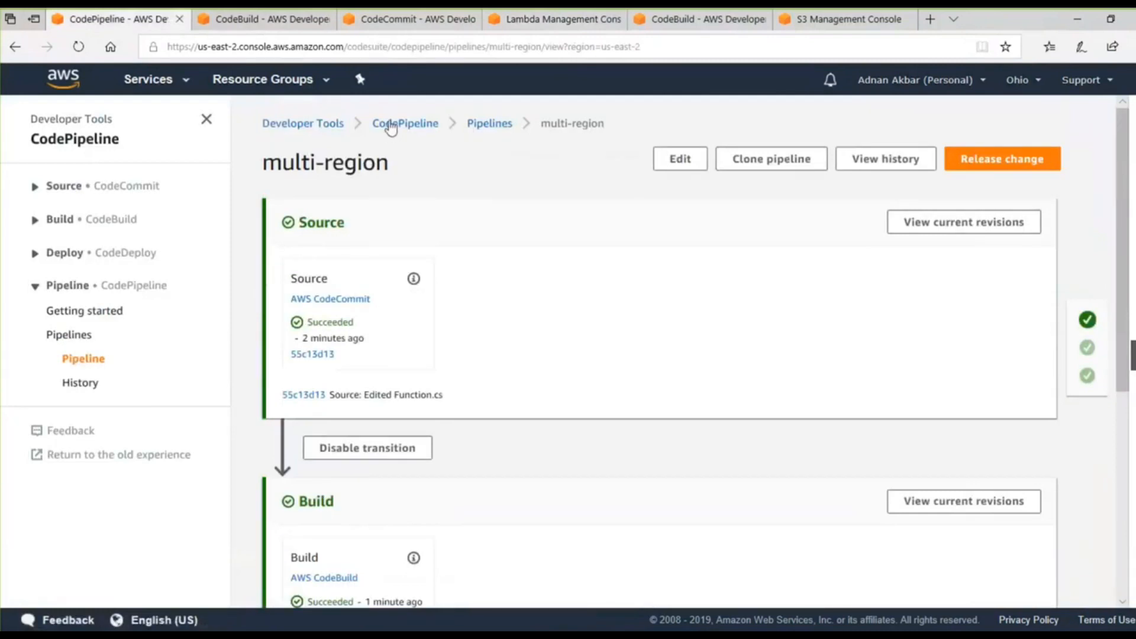
pyautogui.click(410, 127)
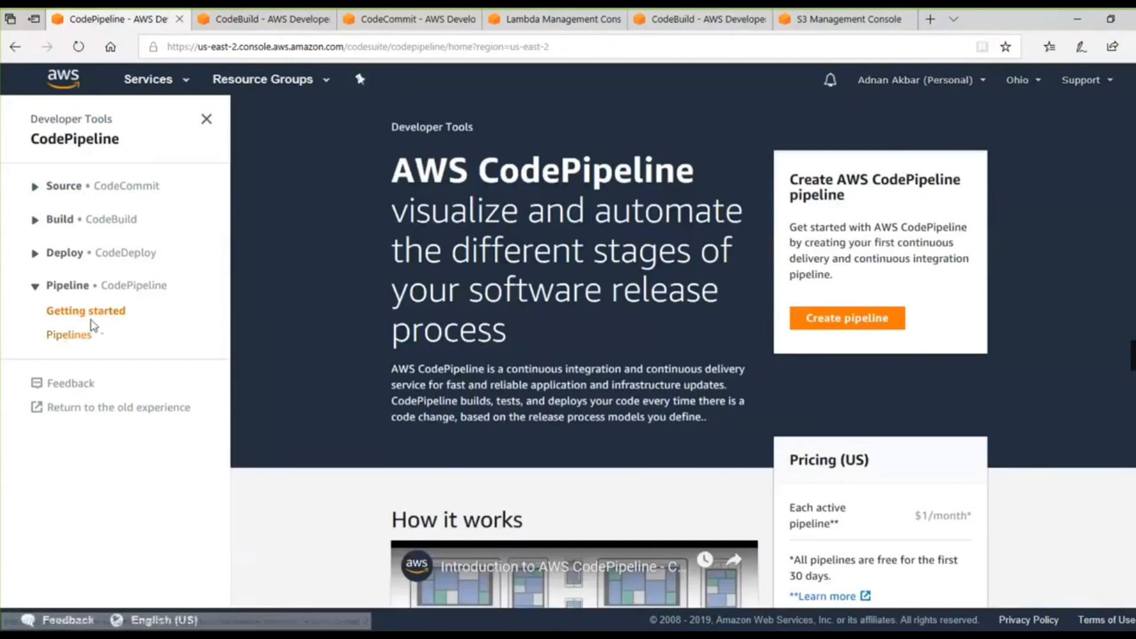
pyautogui.click(77, 336)
pyautogui.click(1016, 80)
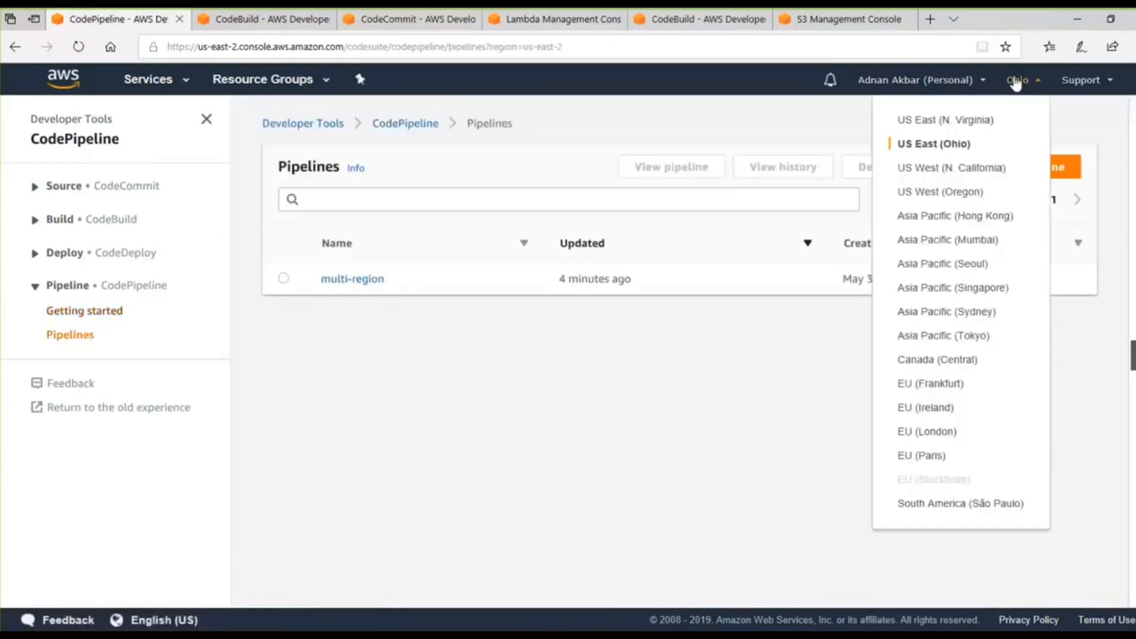
pyautogui.click(974, 313)
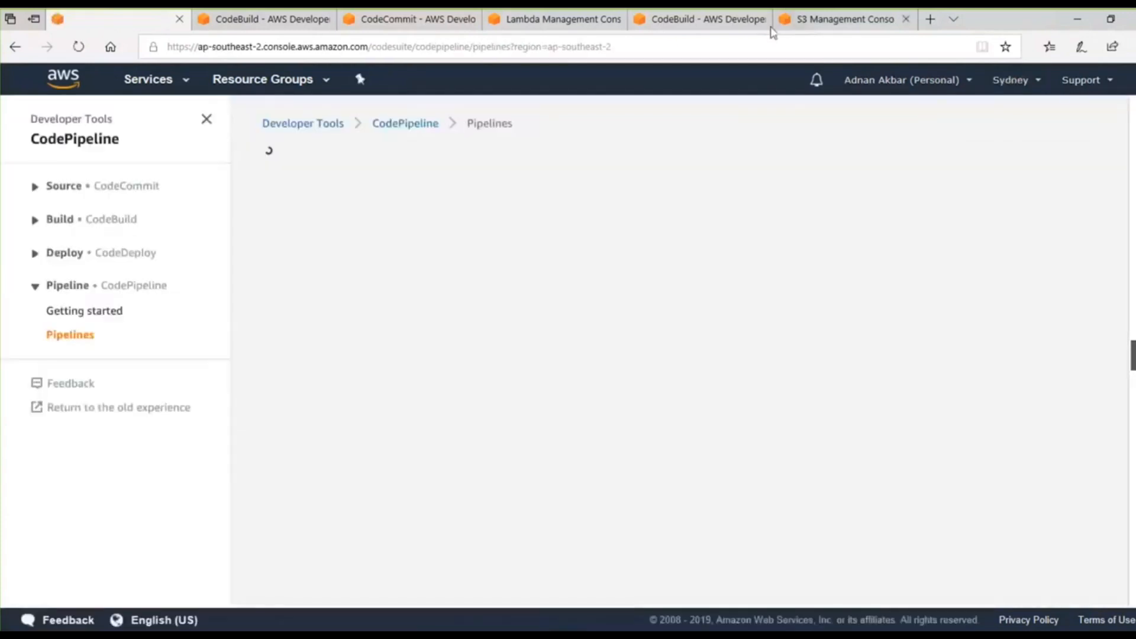
# Switch the Lambda functions list to Asia Pacific (Sydney), view the MultiRegionDeployment function and return to the list.
pyautogui.click(556, 19)
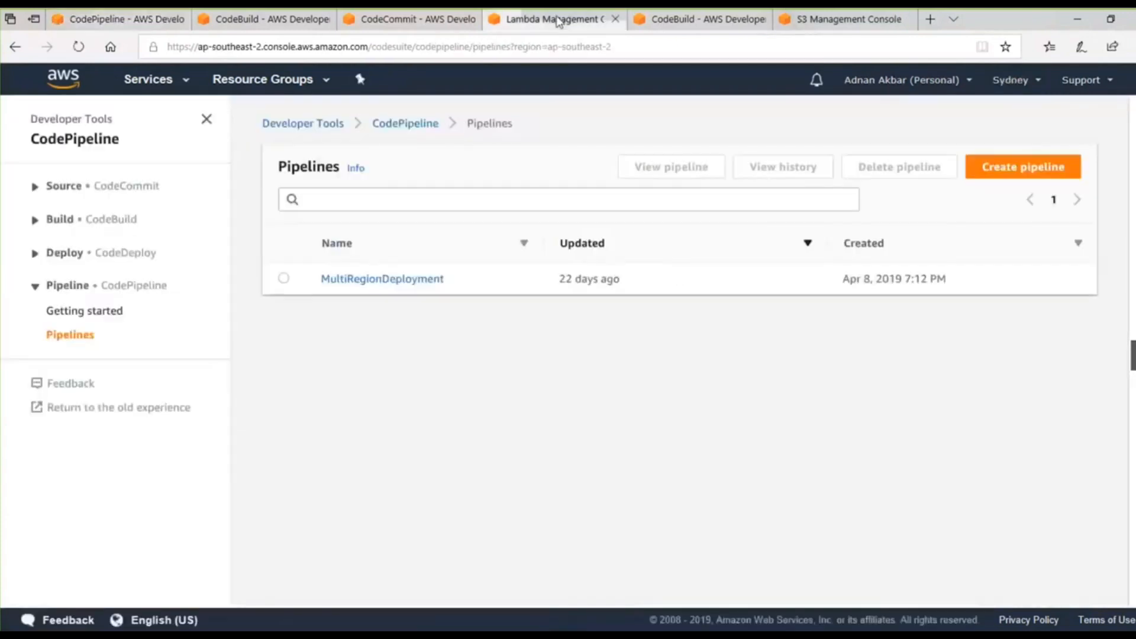
pyautogui.click(158, 129)
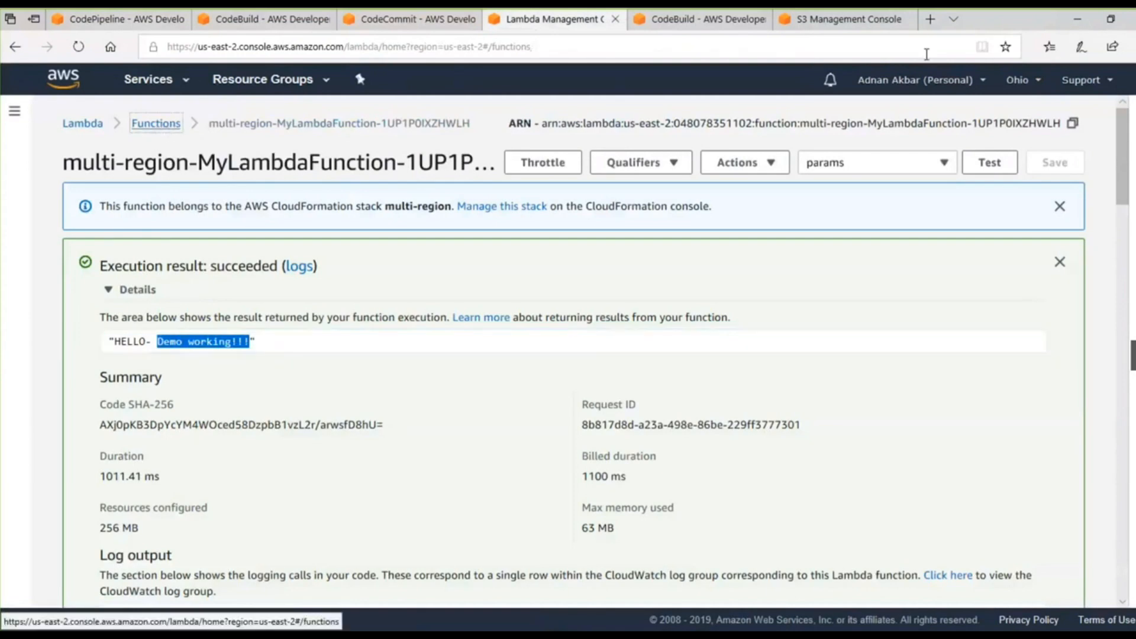
pyautogui.click(1030, 83)
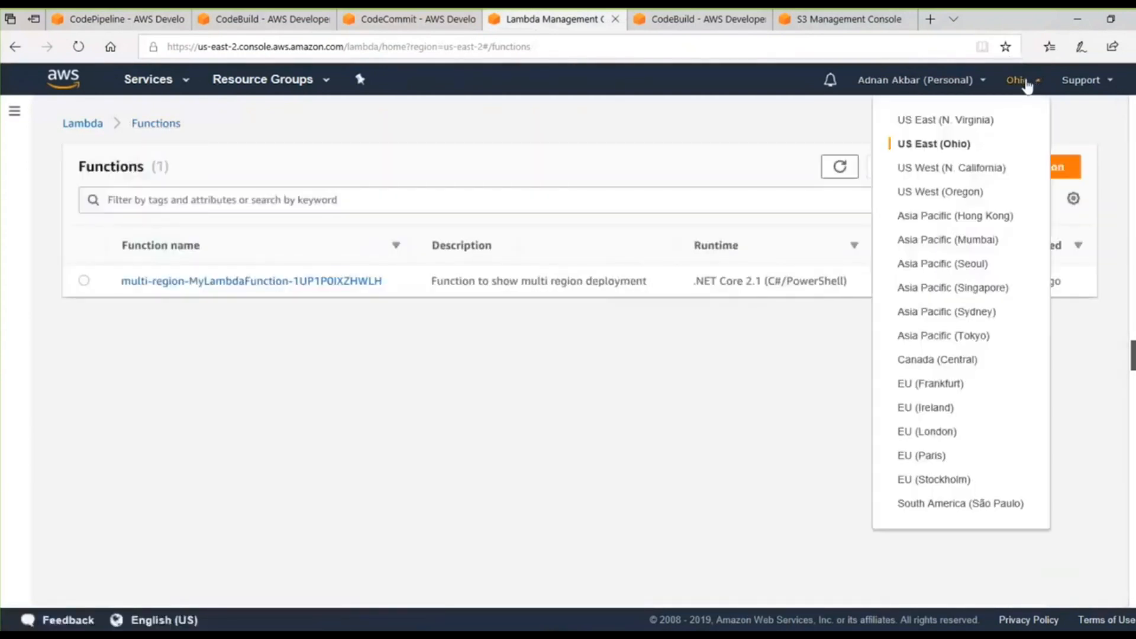
pyautogui.click(968, 319)
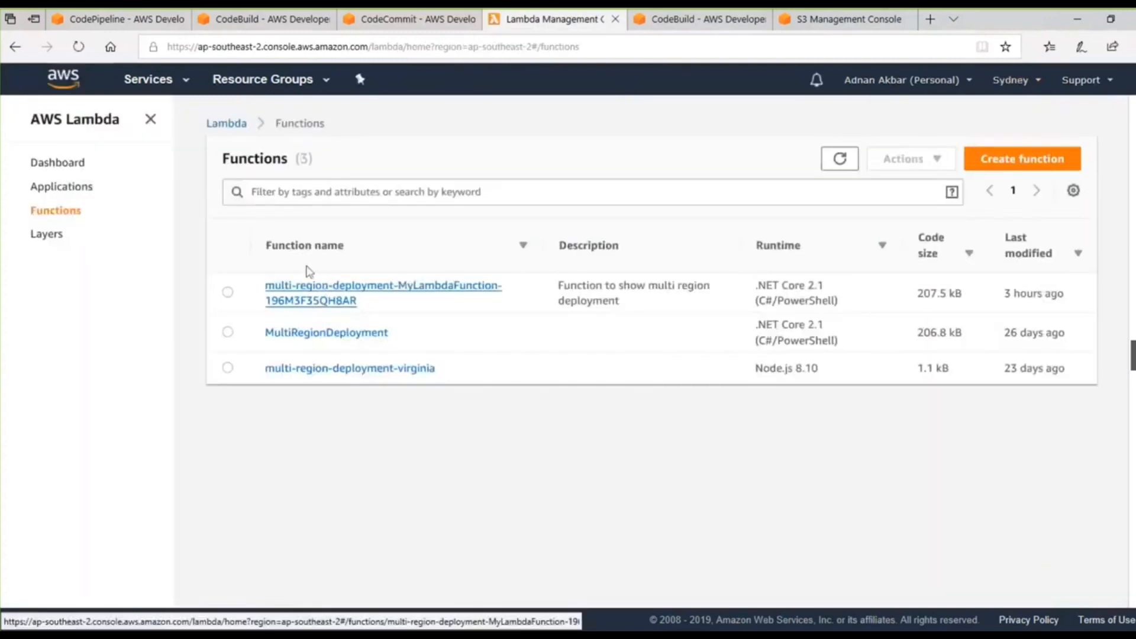
pyautogui.click(343, 335)
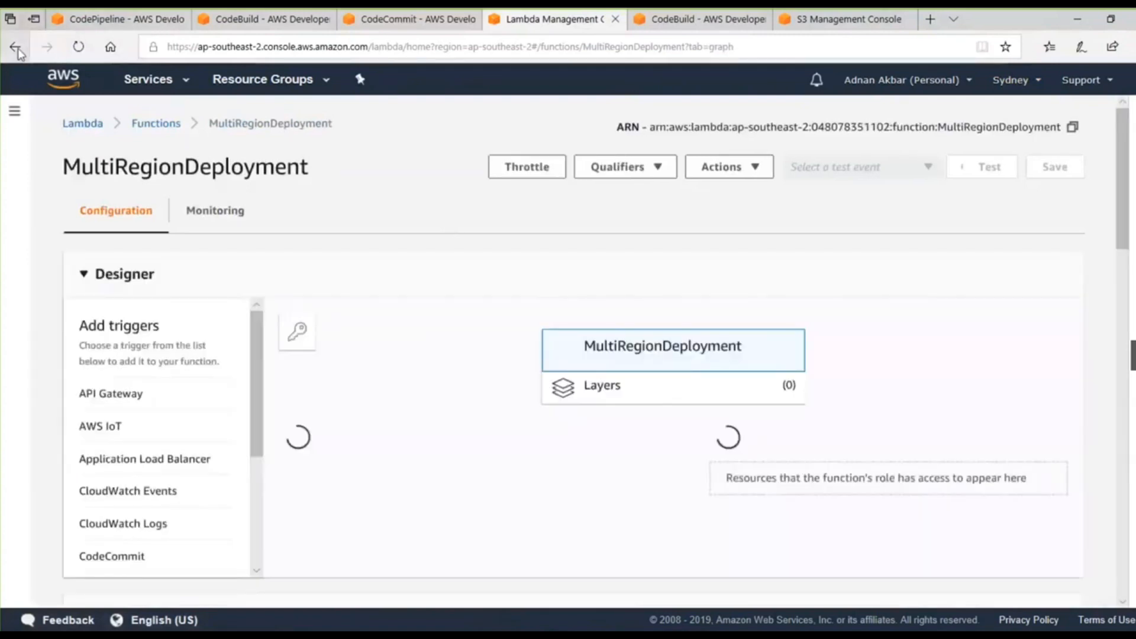
pyautogui.click(16, 50)
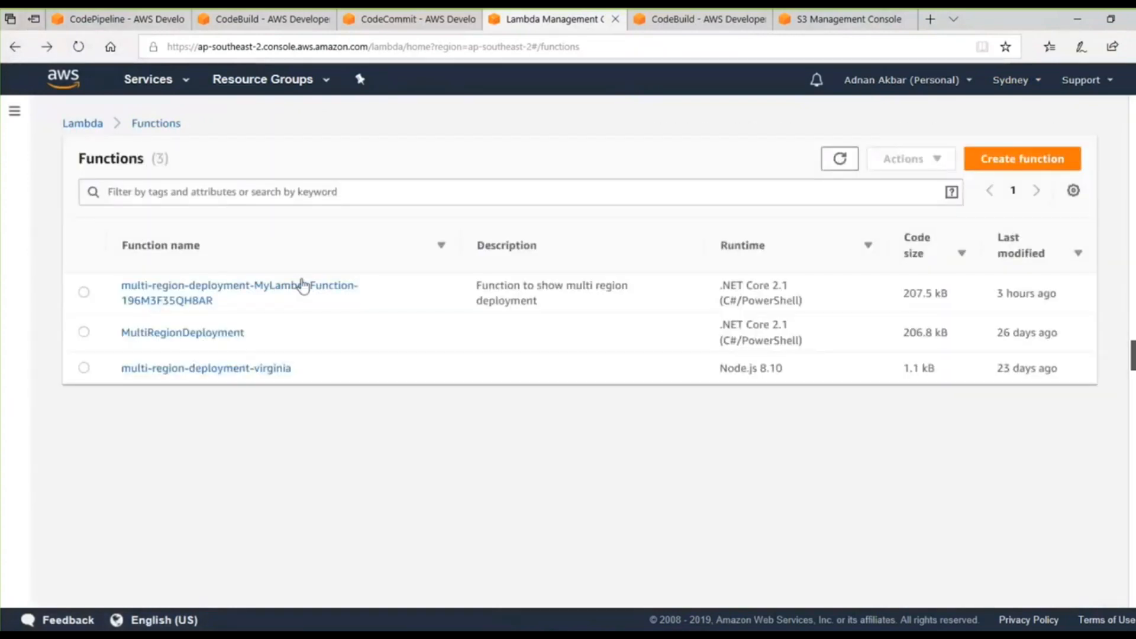
pyautogui.press('XF86AudioRaiseVolume')
pyautogui.press('XF86AudioRaiseVolume')
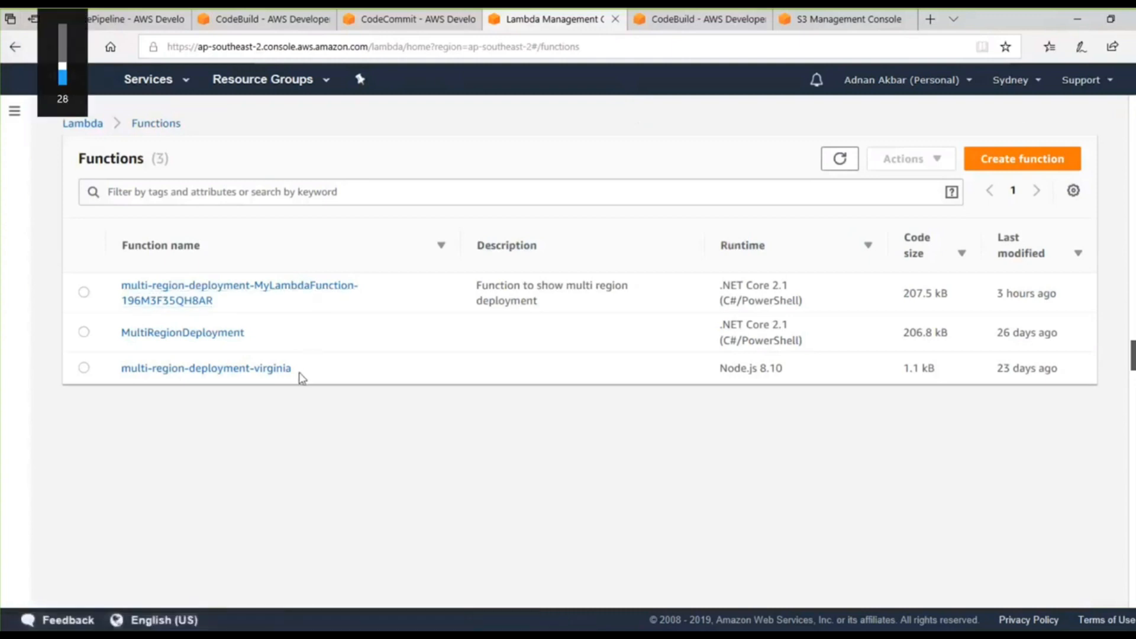
pyautogui.press('XF86AudioRaiseVolume')
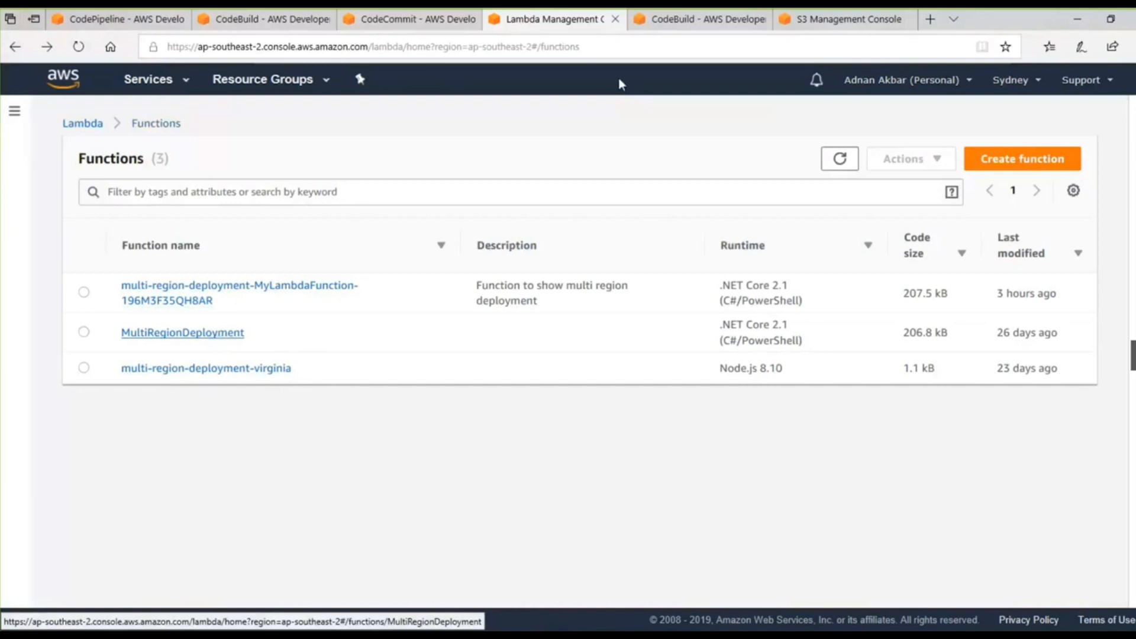
# In CodeCommit, change the region to Asia Pacific (Sydney) and open MultiRegionDeployment/Function.cs in the MultiRegionDeploy repository.
pyautogui.click(390, 21)
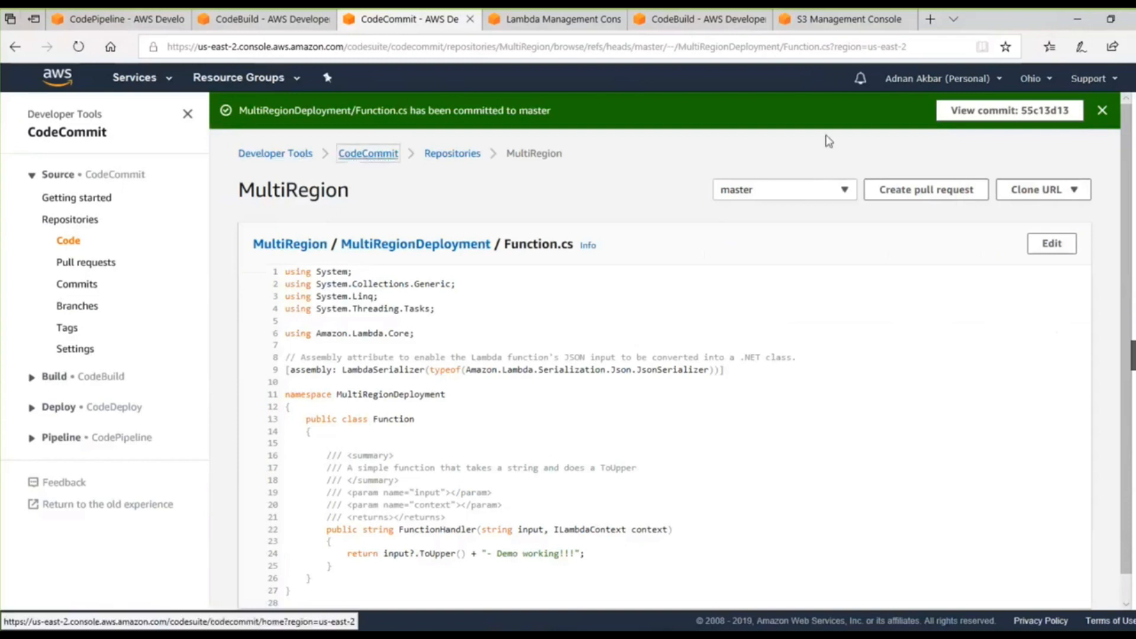
pyautogui.click(373, 157)
pyautogui.click(1041, 82)
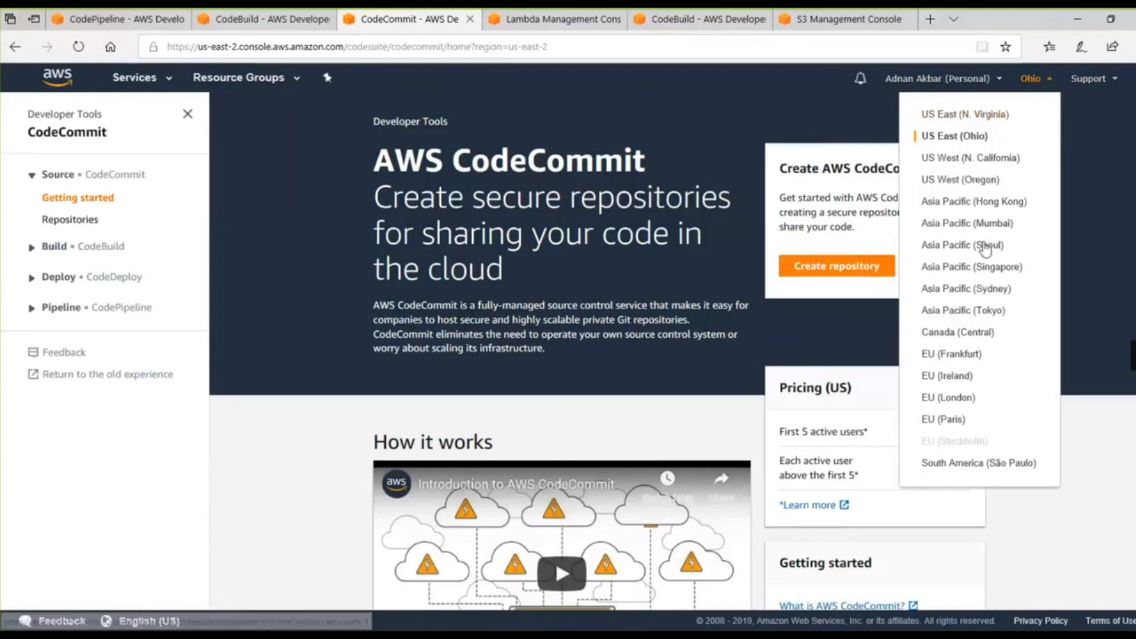
pyautogui.click(984, 289)
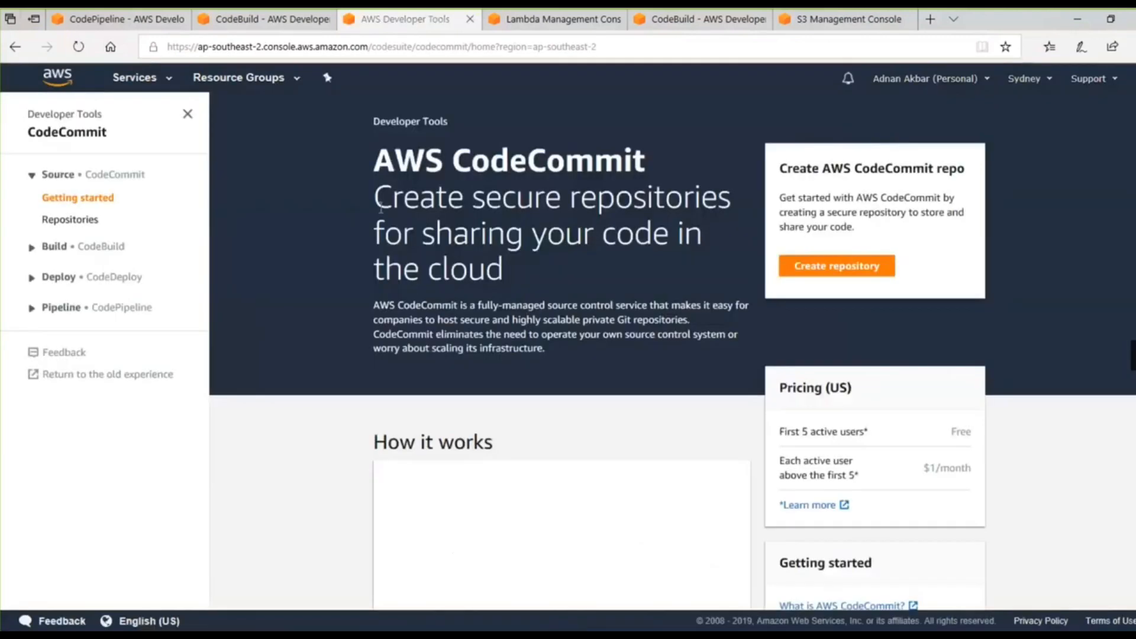
pyautogui.click(75, 219)
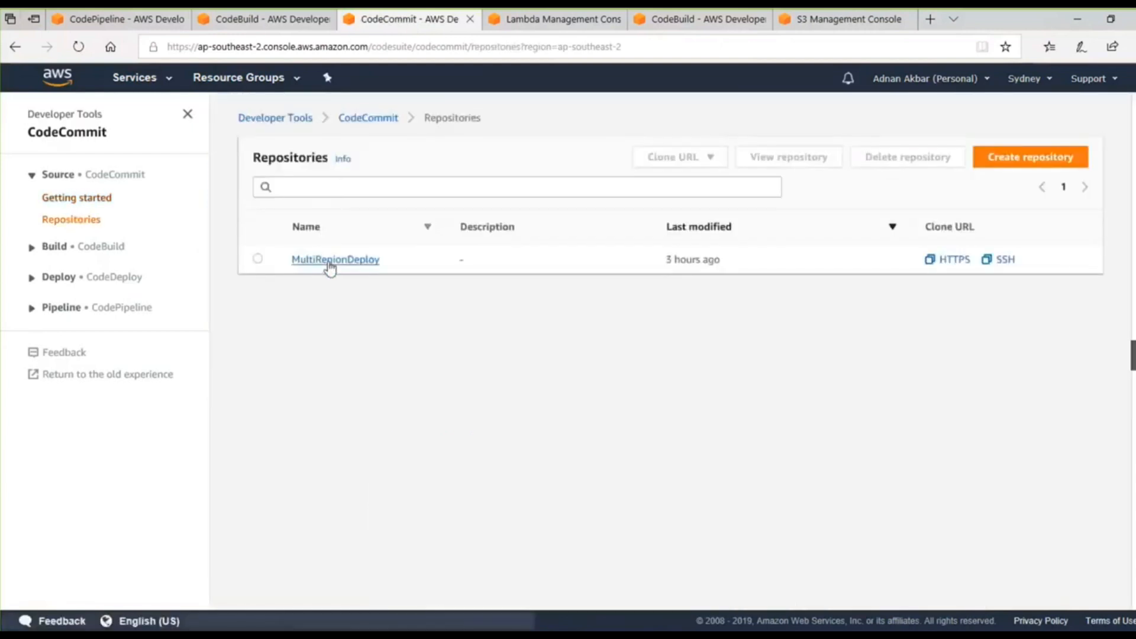
pyautogui.click(330, 261)
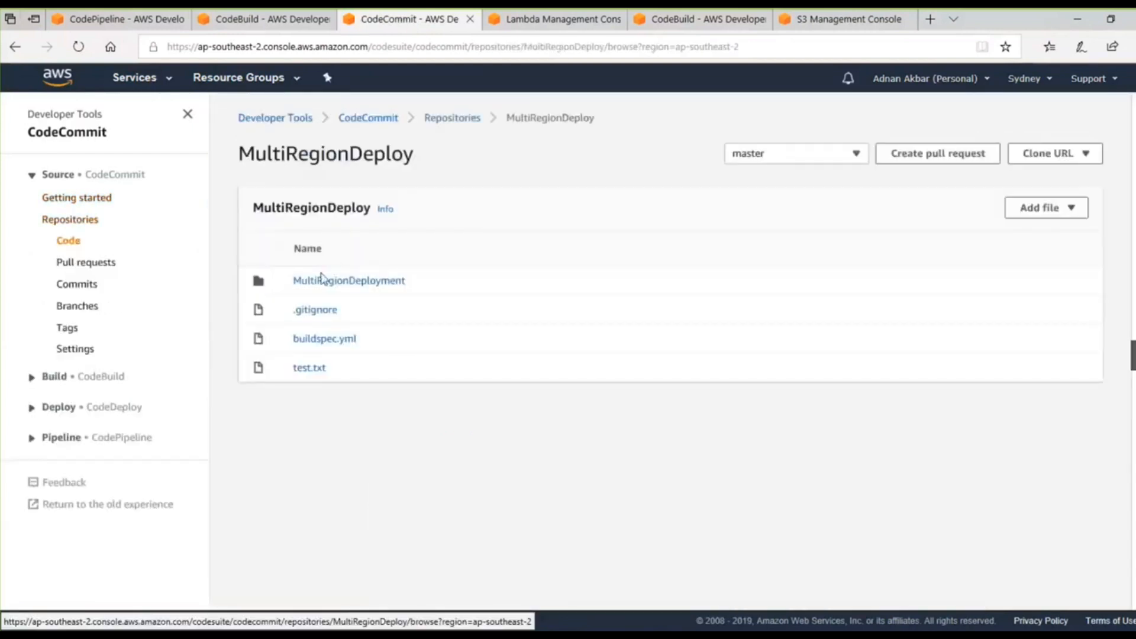
pyautogui.click(327, 287)
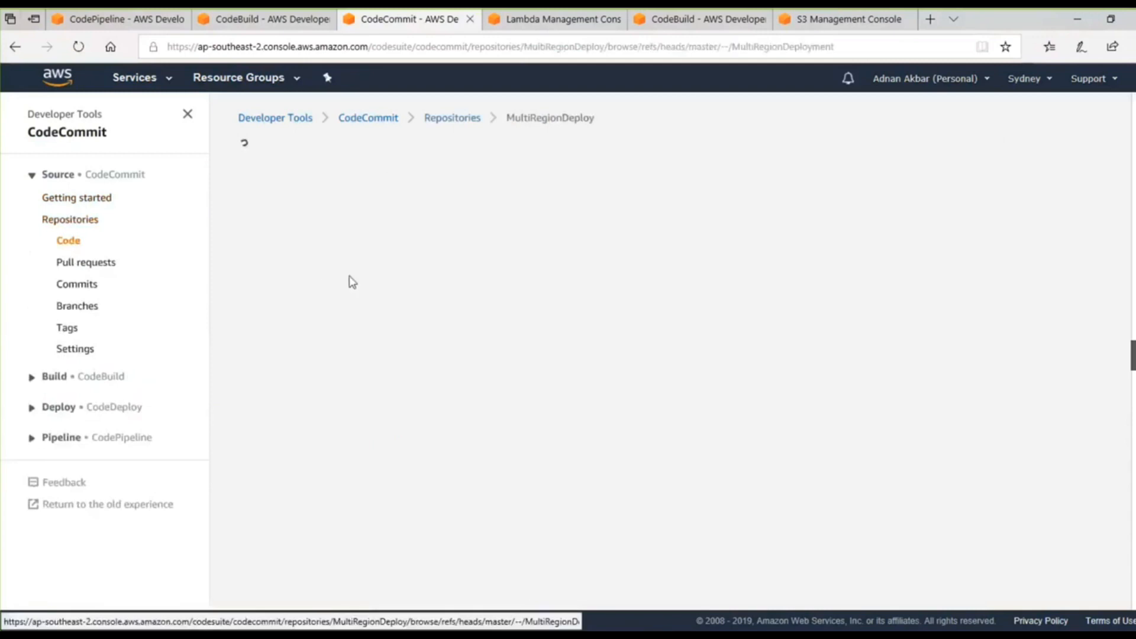
pyautogui.click(314, 402)
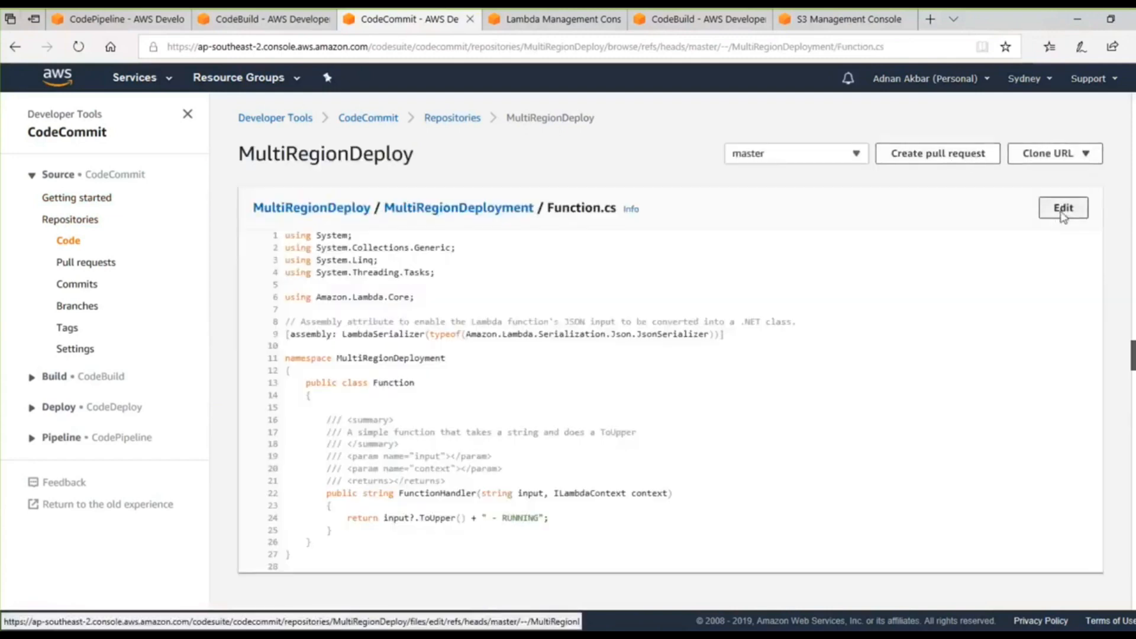
# Edit Function.cs so the string appended on the return line reads " - multi region deployment RUNNING!!".
pyautogui.click(1063, 208)
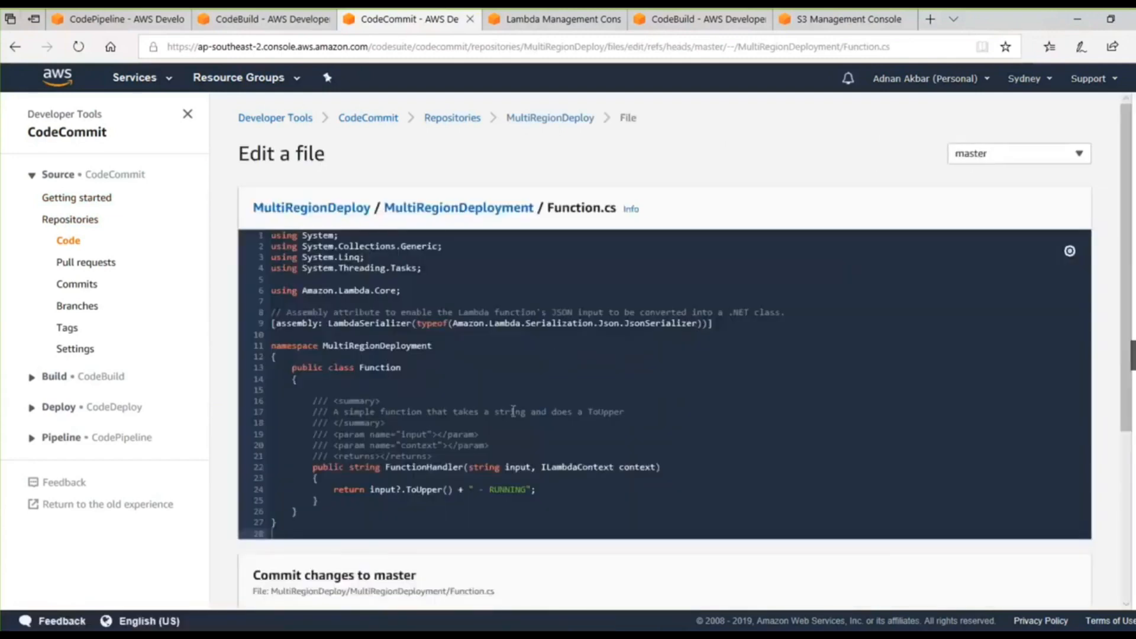
pyautogui.scroll(-1, 512, 410)
pyautogui.click(523, 411)
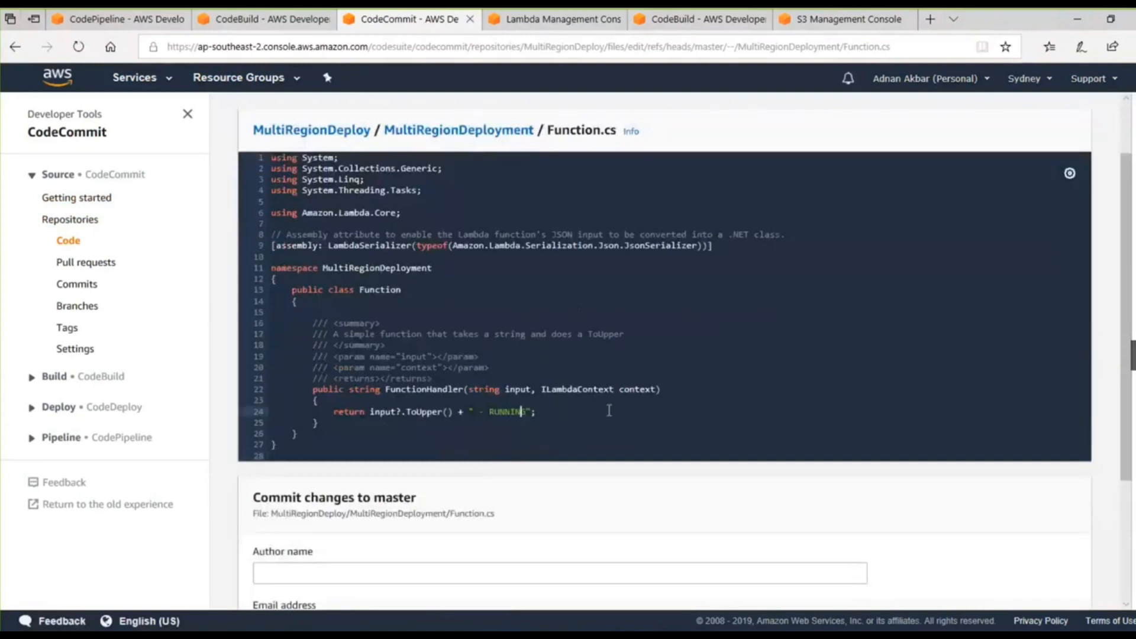
pyautogui.write('multi region deployment')
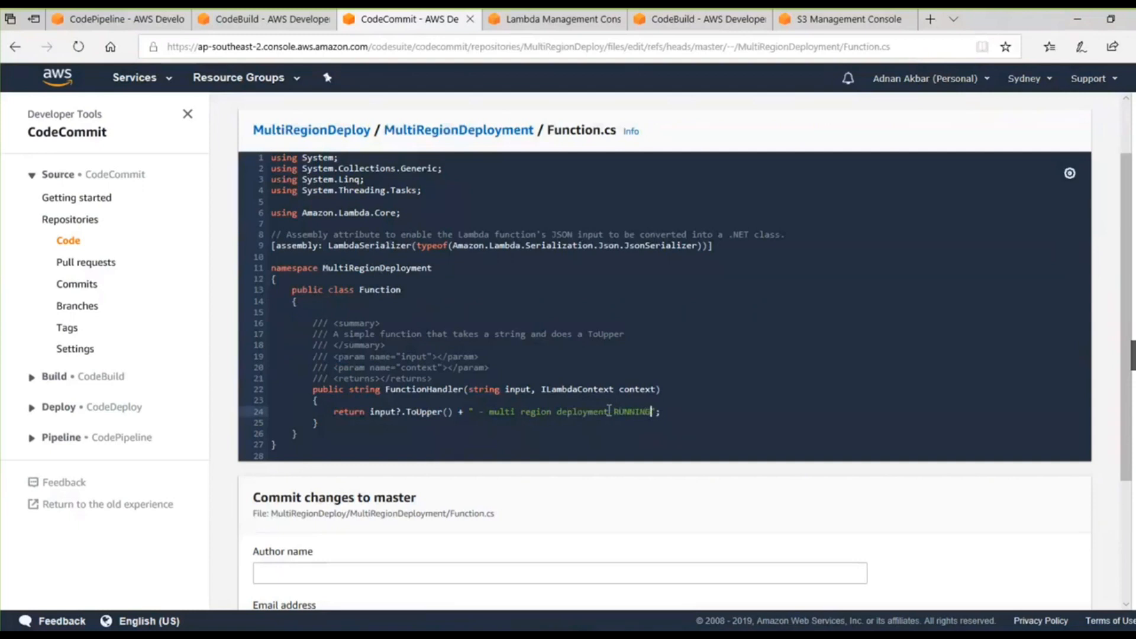
# Fill in the author name and email address, and commit the Function.cs change to master.
pyautogui.scroll(-3, 525, 440)
pyautogui.click(369, 415)
pyautogui.write('adnan')
pyautogui.press('Tab')
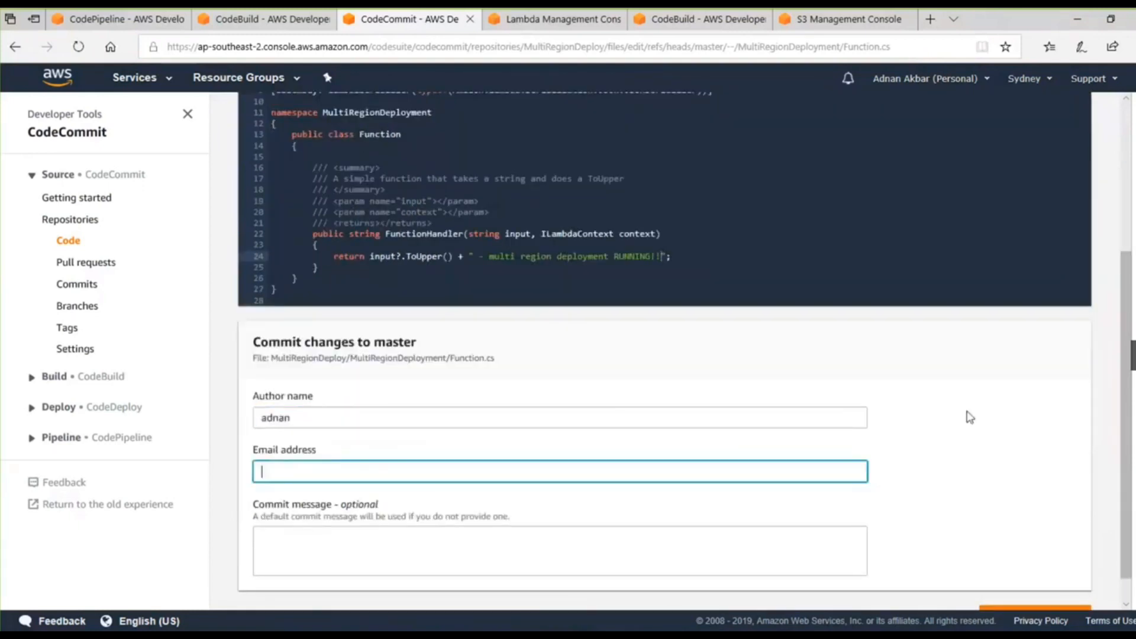
pyautogui.scroll(-1, 953, 432)
pyautogui.write('adnan')
pyautogui.moveTo(1067, 572); pyautogui.dragTo(1057, 581)
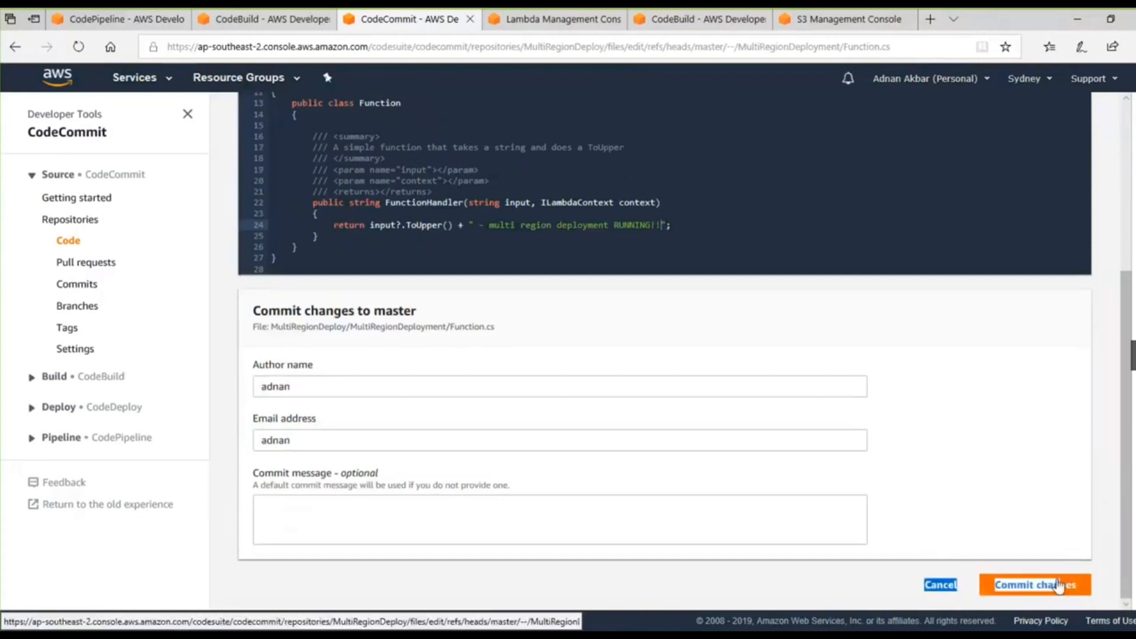
pyautogui.click(1057, 585)
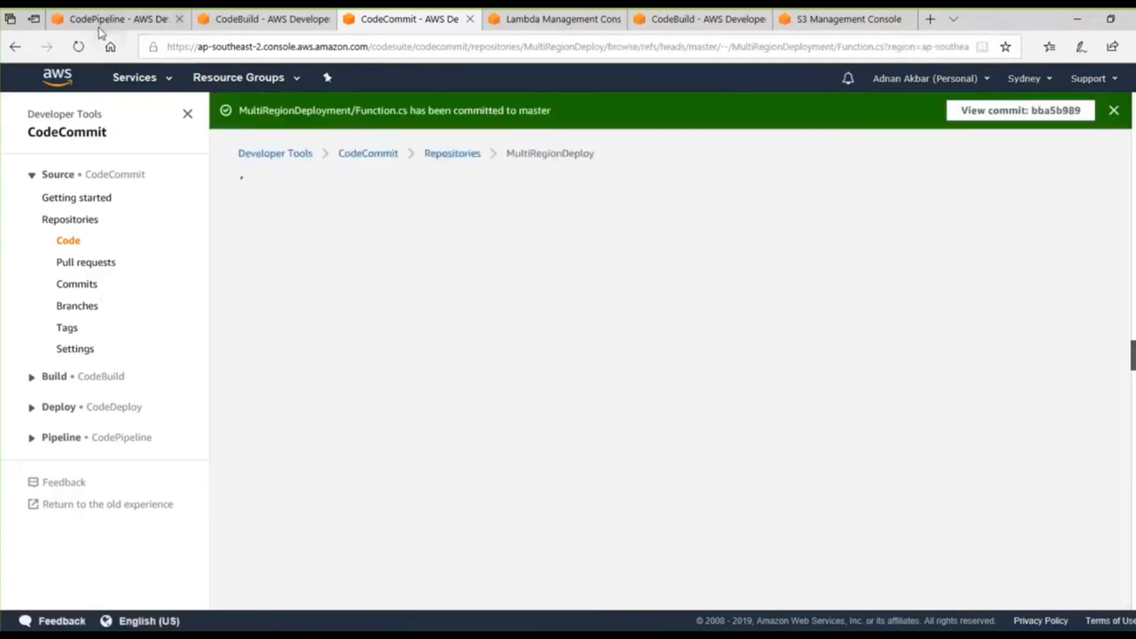
# Open the MultiRegionDeployment pipeline in Sydney in CodePipeline and examine its Source, Build and Deploy stages, including the cross-region DeployToCanada action.
pyautogui.click(121, 21)
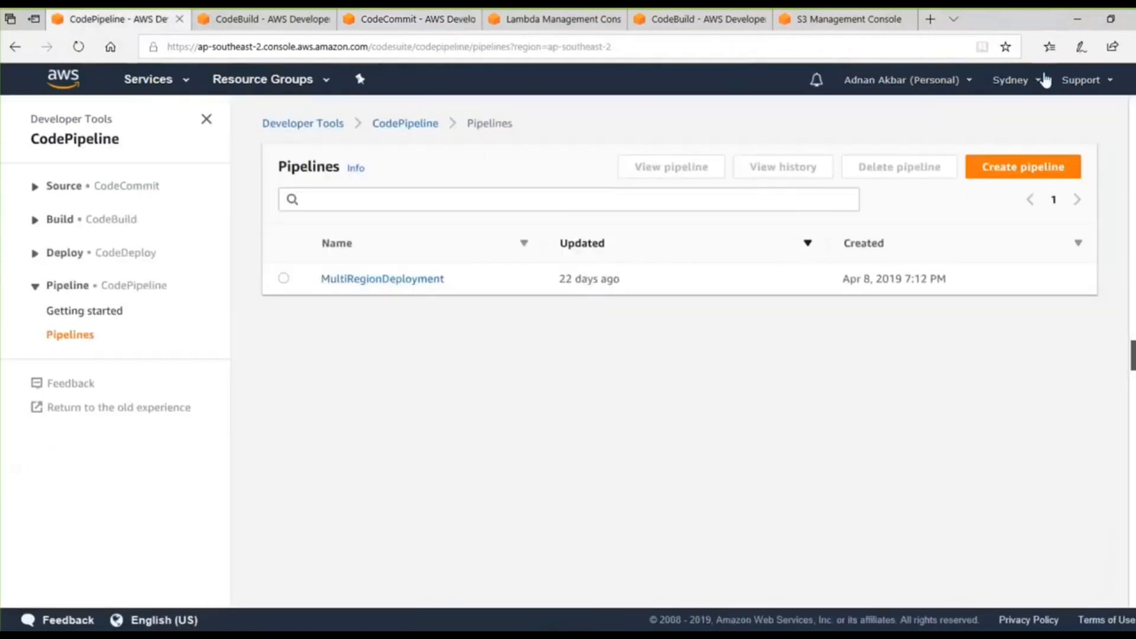
pyautogui.click(336, 281)
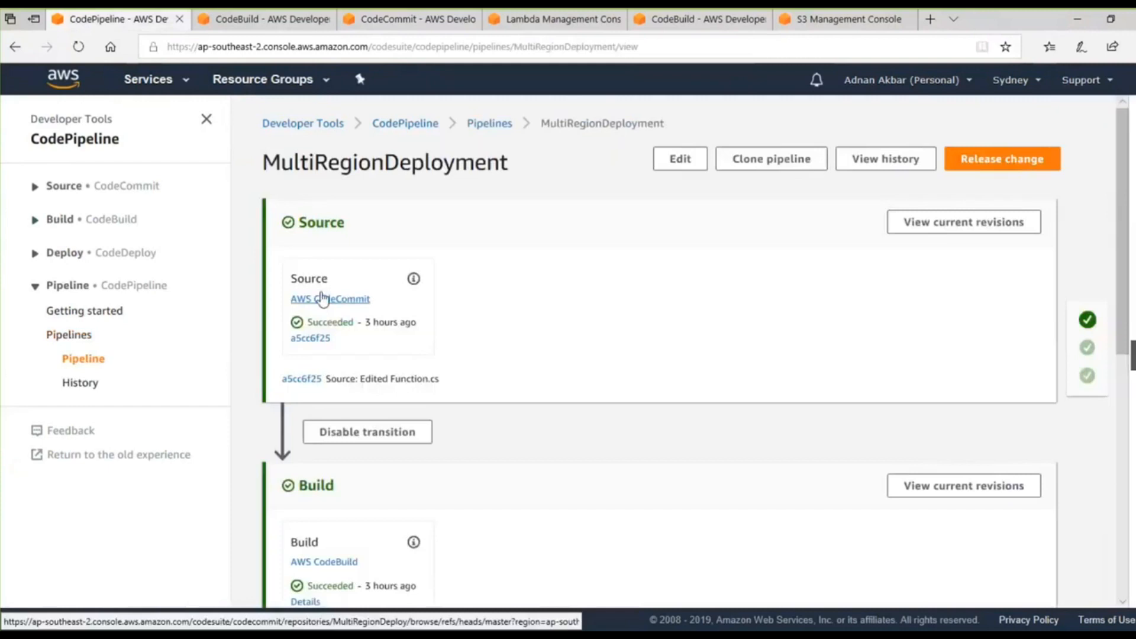
pyautogui.scroll(-1, 358, 305)
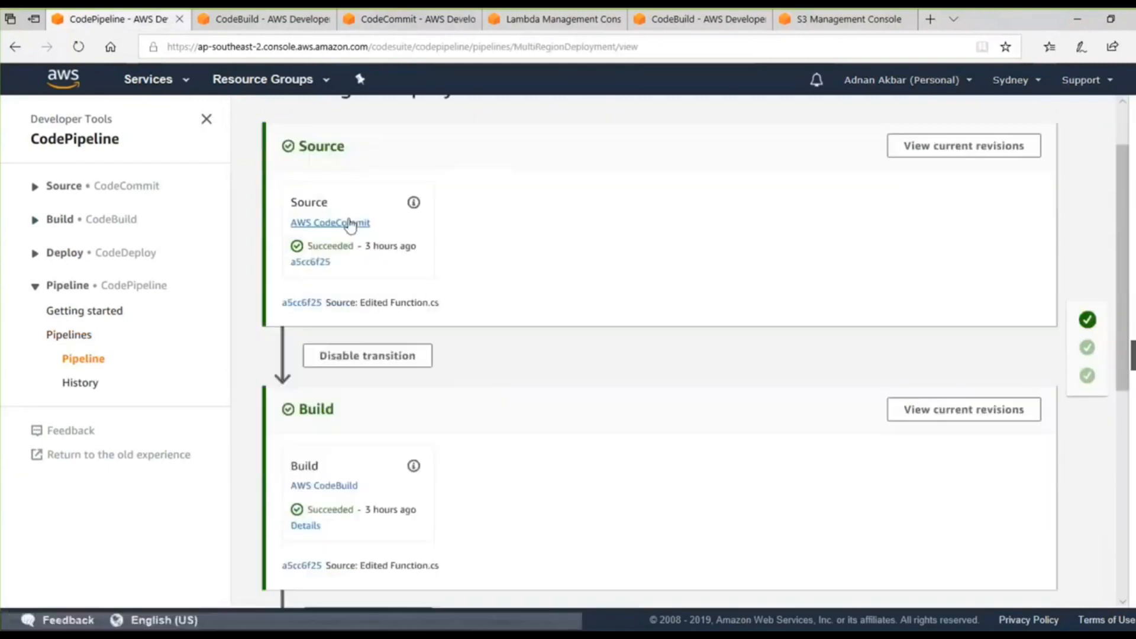
pyautogui.scroll(-1, 358, 207)
pyautogui.scroll(-1, 332, 414)
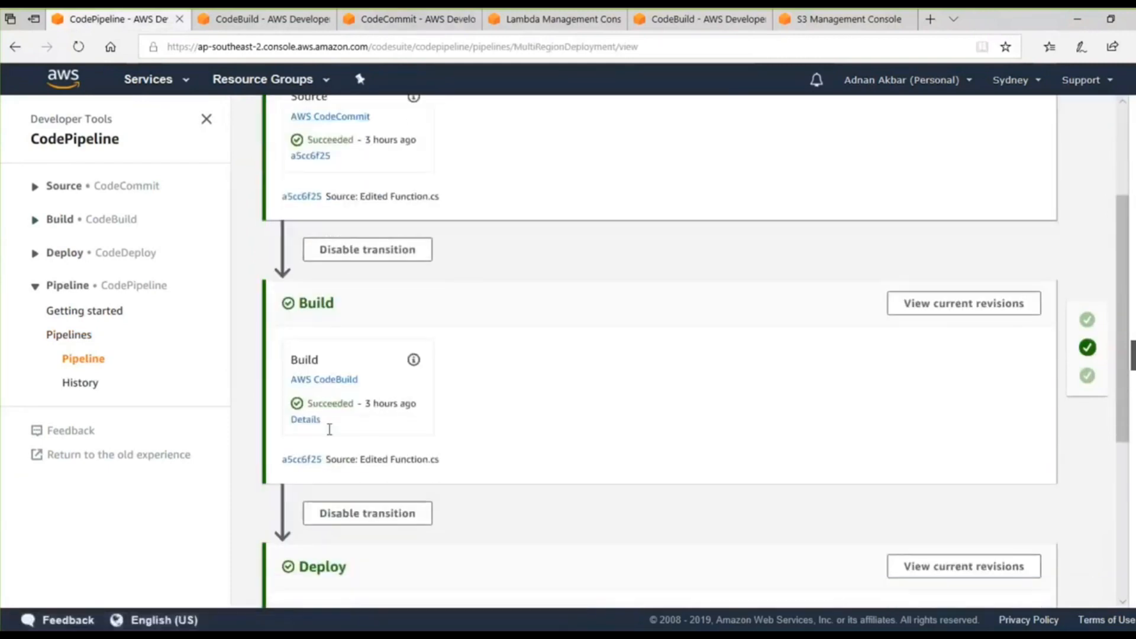
pyautogui.scroll(-3, 330, 429)
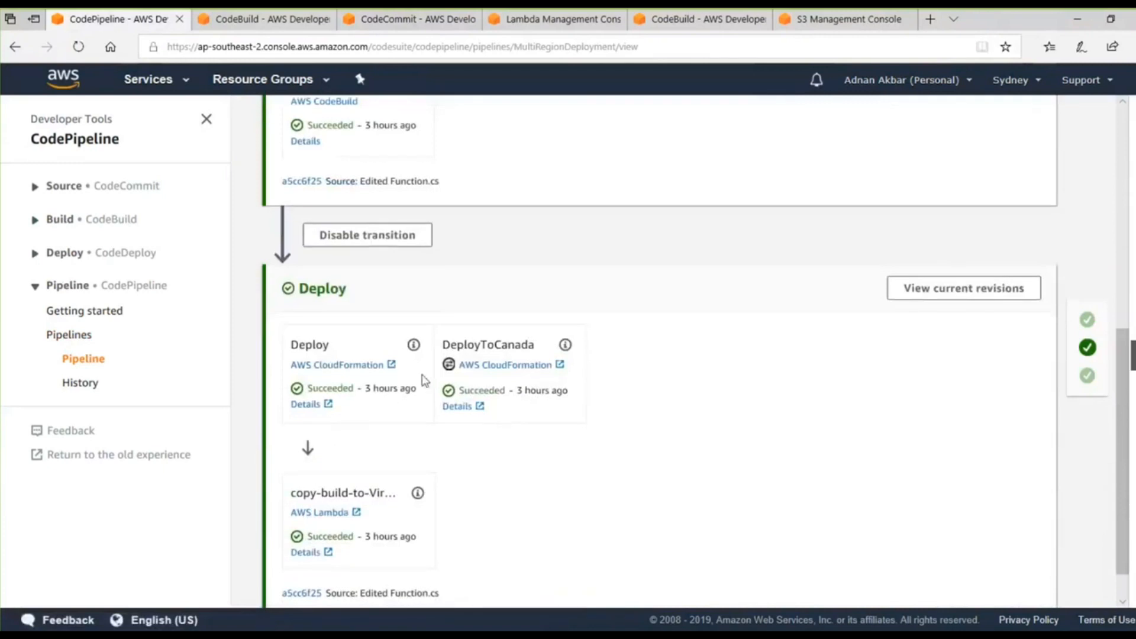
pyautogui.moveTo(446, 375)
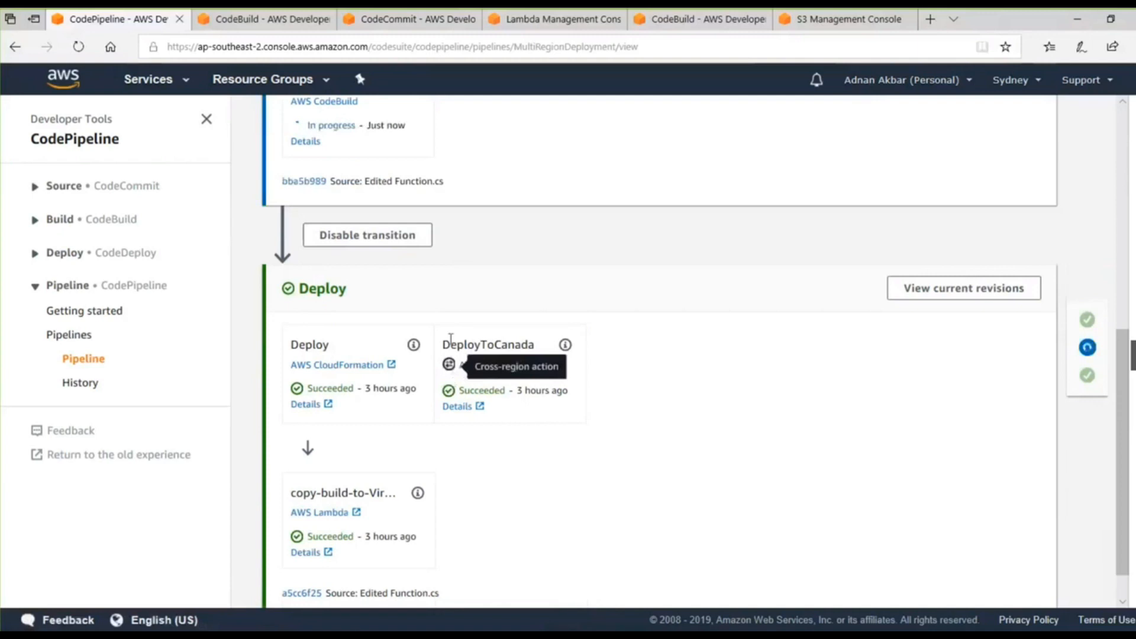
pyautogui.scroll(6, 451, 339)
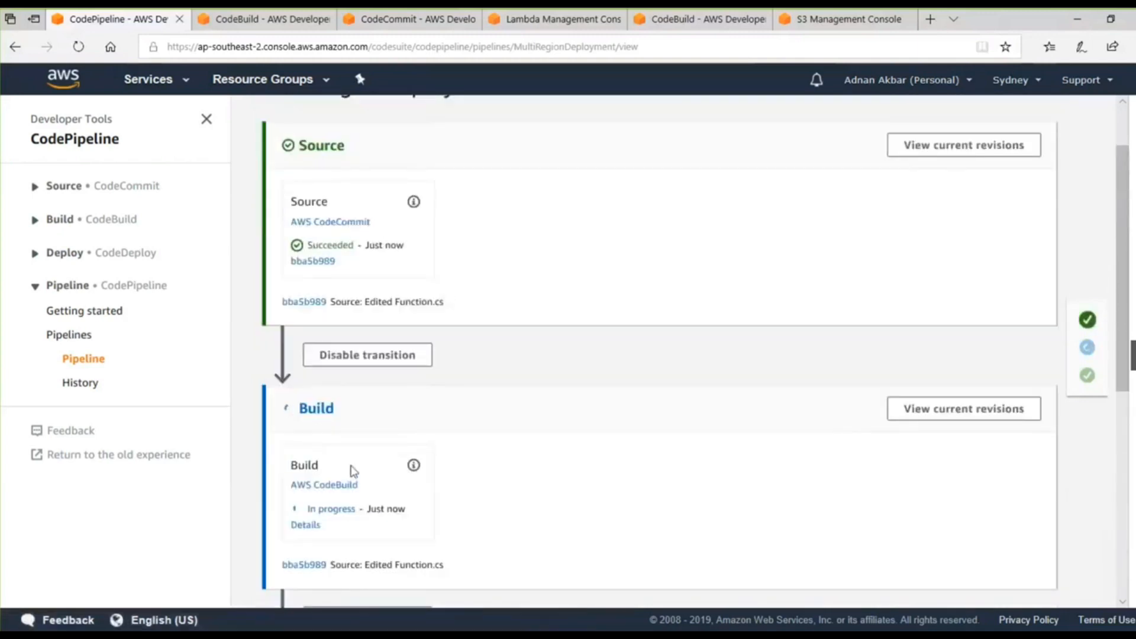
pyautogui.scroll(-5, 354, 470)
pyautogui.scroll(-2, 419, 445)
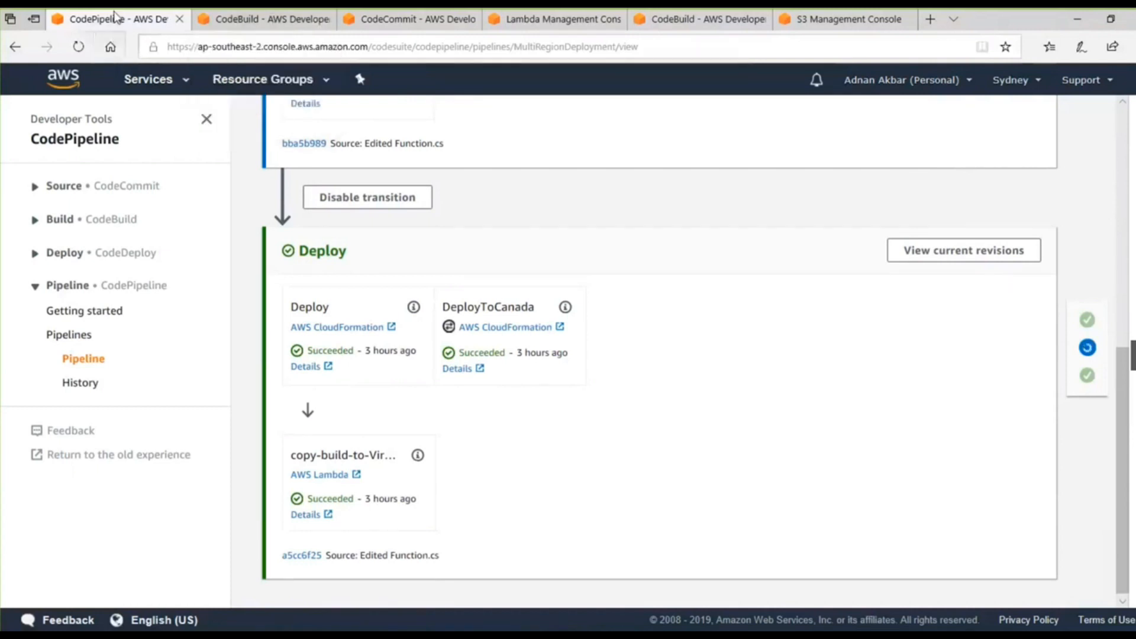
# Duplicate the pipeline's browser tab, change the copy's region to US East (N. Virginia) and open the MultiRegionDeployment pipeline there.
pyautogui.rightClick(113, 19)
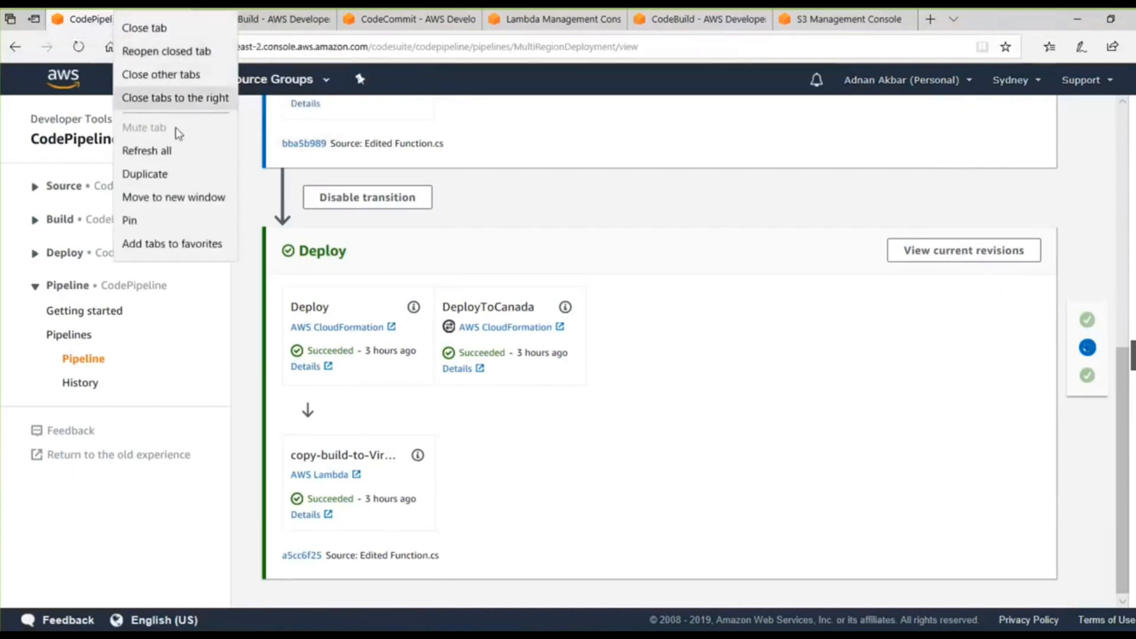
pyautogui.click(175, 174)
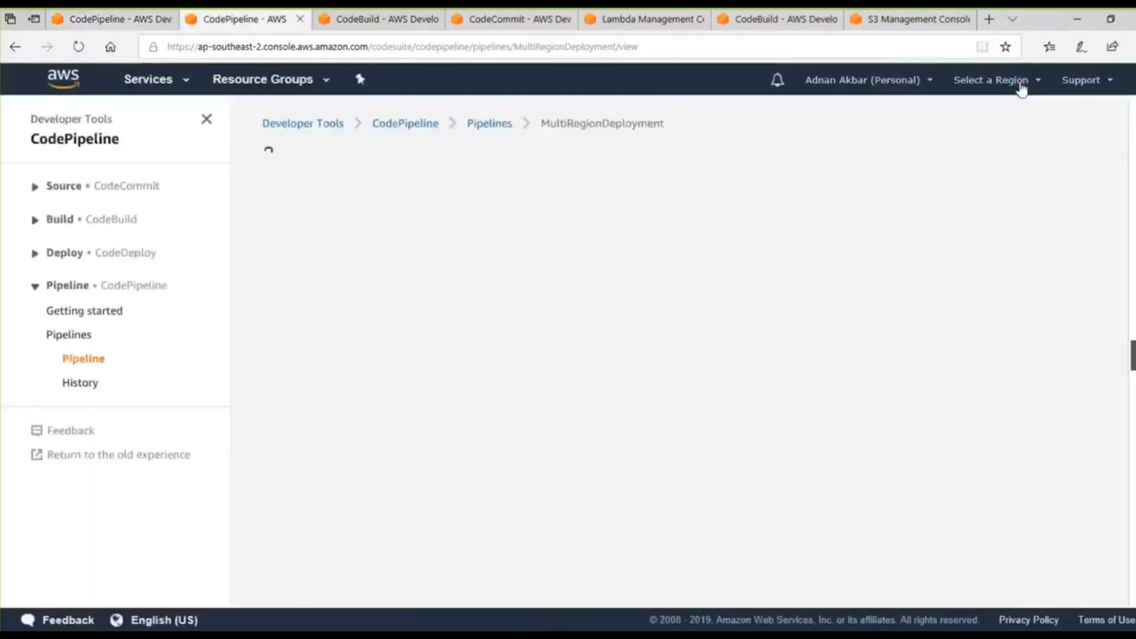
pyautogui.click(1021, 83)
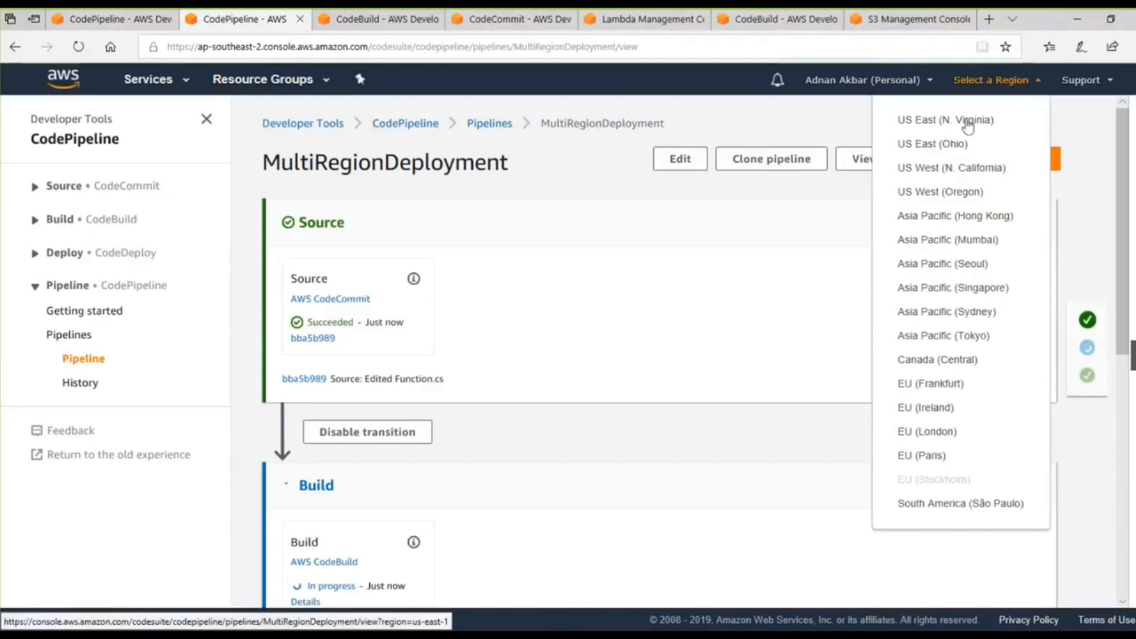
pyautogui.click(967, 122)
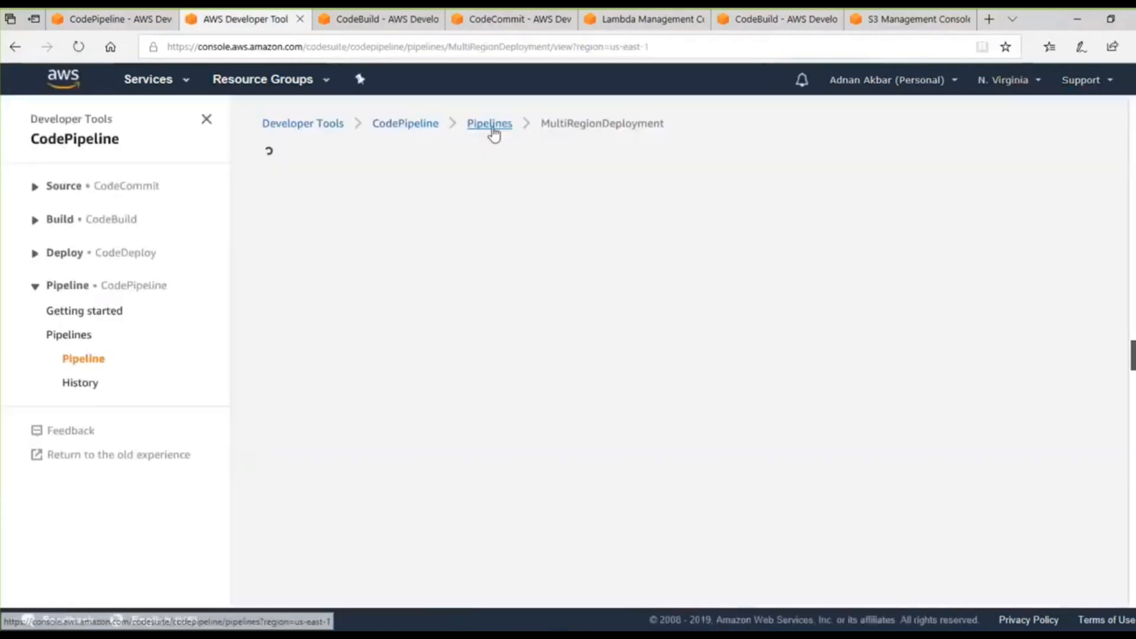
pyautogui.click(490, 127)
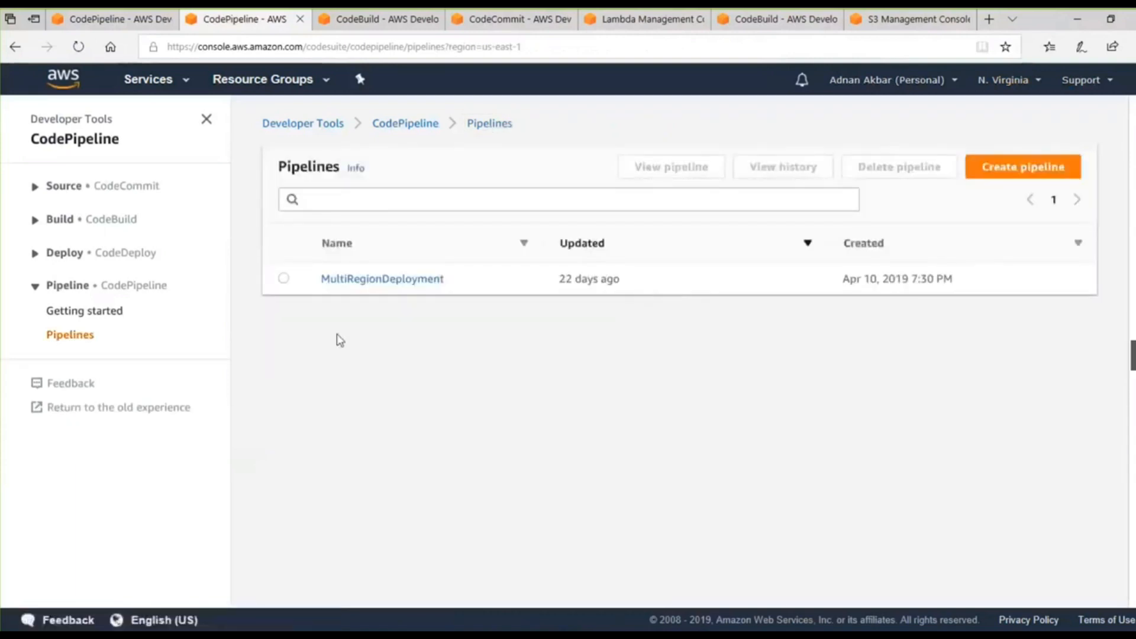
pyautogui.click(387, 284)
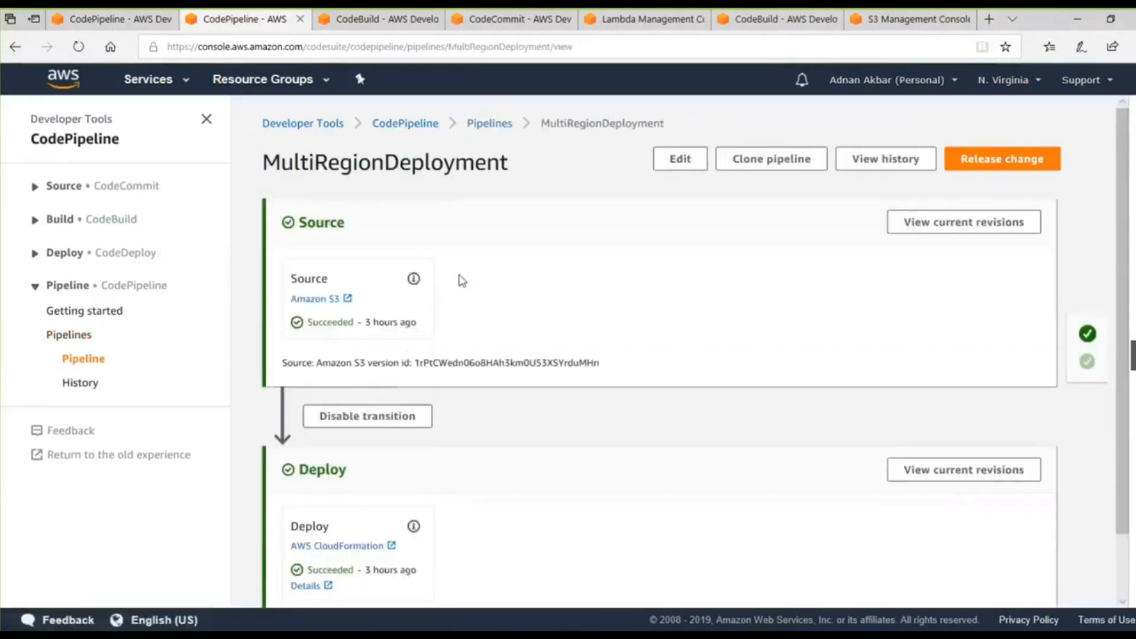
# Examine the N. Virginia pipeline's Amazon S3 source and CloudFormation deploy stages.
pyautogui.scroll(-1, 459, 282)
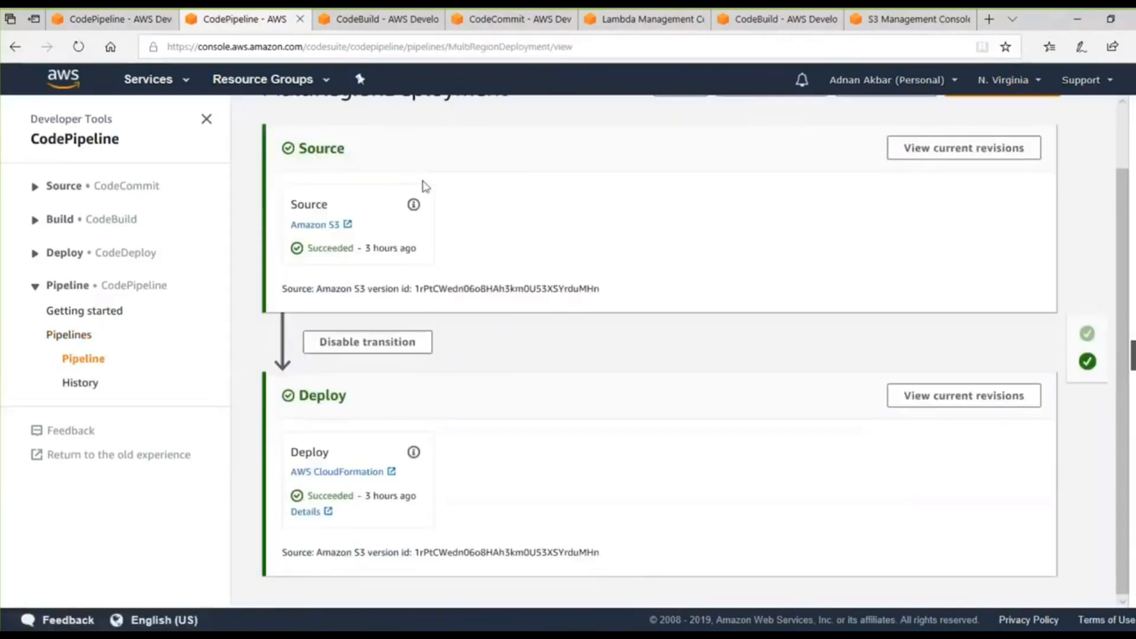
pyautogui.scroll(1, 784, 259)
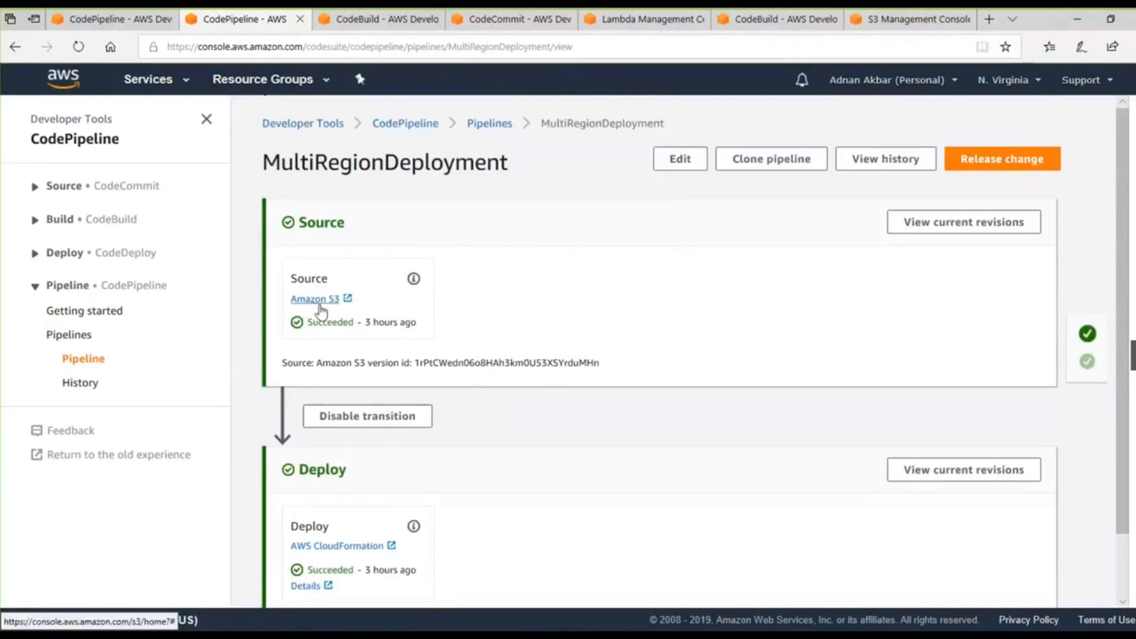
pyautogui.scroll(-1, 397, 307)
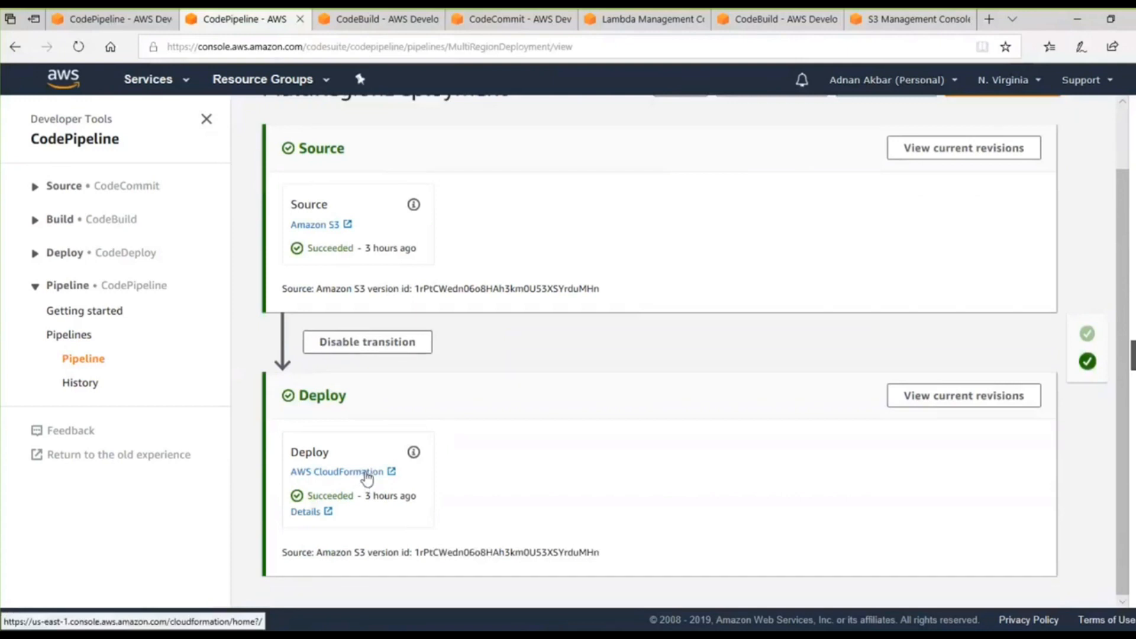
pyautogui.scroll(1, 368, 474)
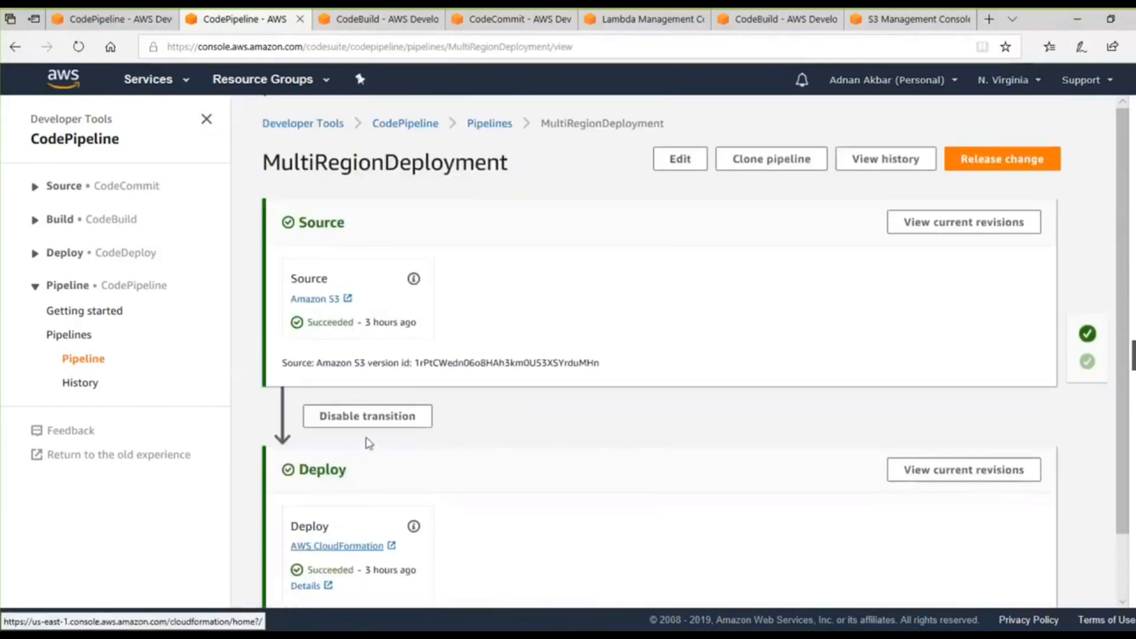
# Go back to the Sydney pipeline to check its build progress and copy-build-to-Virginia action, and return to the N. Virginia pipeline.
pyautogui.click(127, 22)
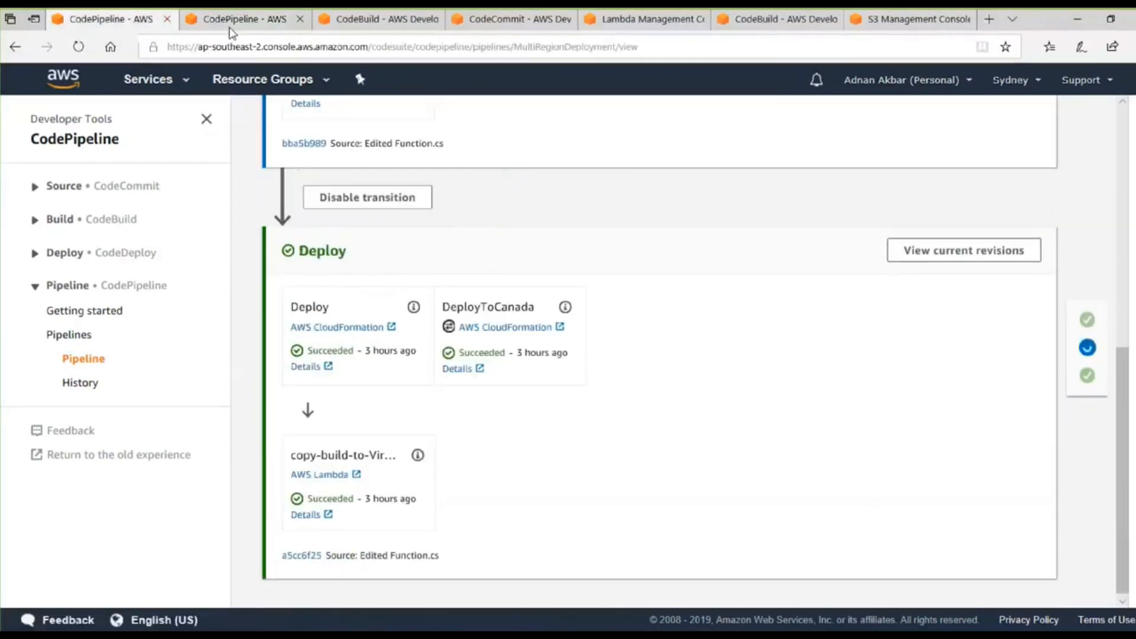
pyautogui.scroll(1, 365, 313)
pyautogui.scroll(2, 365, 314)
pyautogui.scroll(-3, 363, 307)
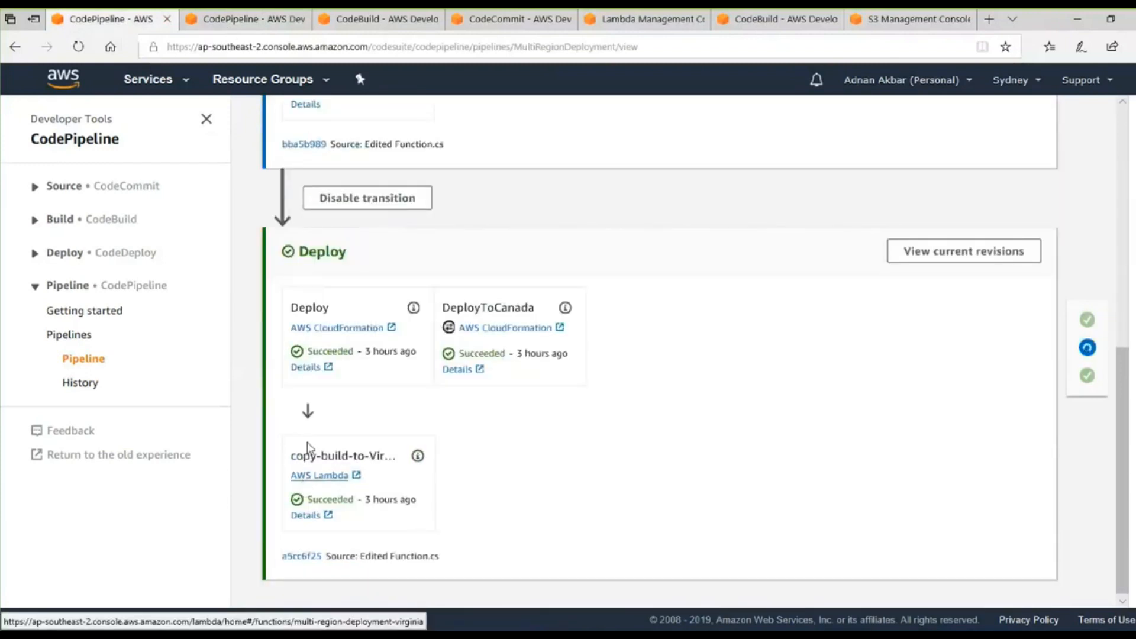
pyautogui.click(274, 24)
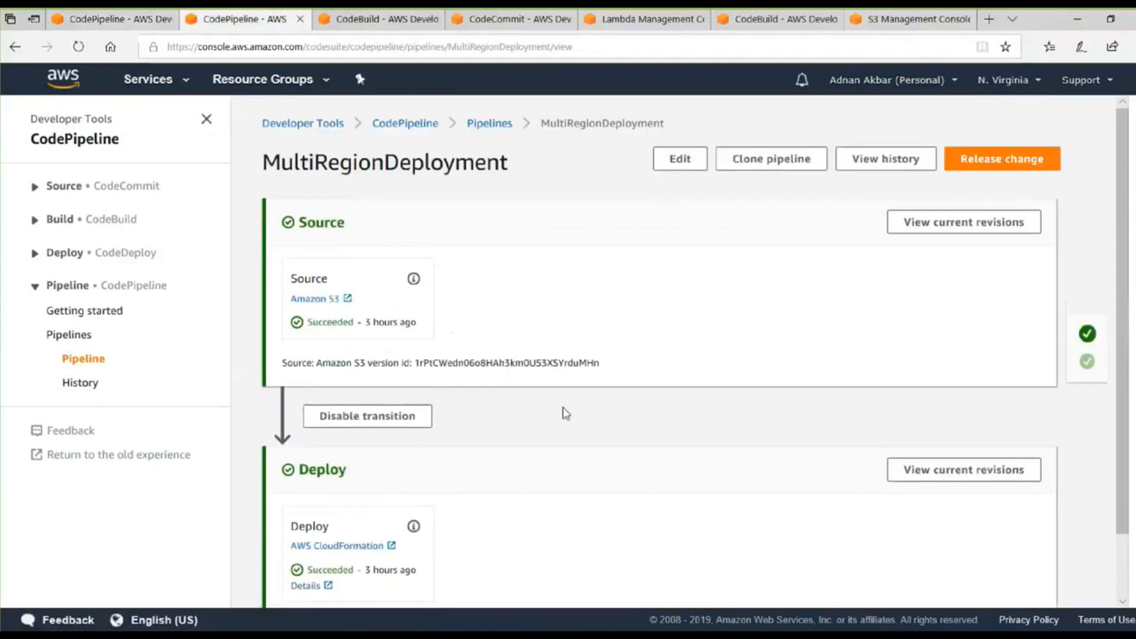